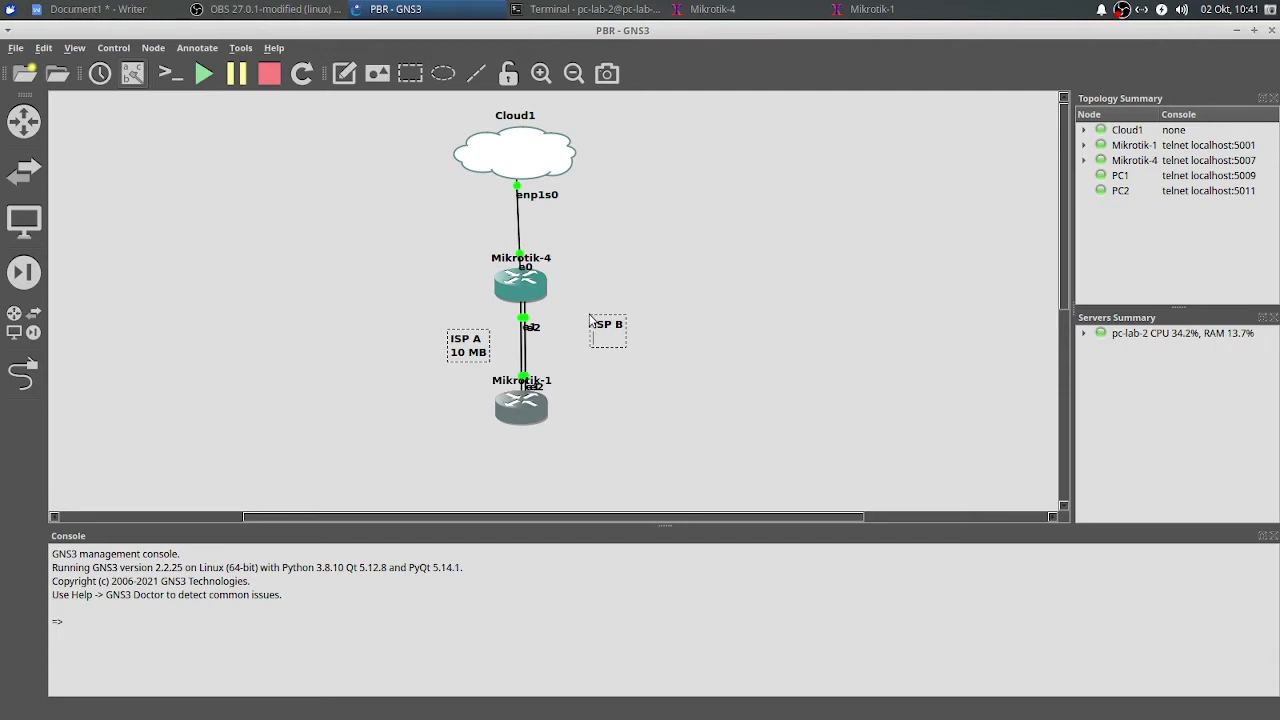
- Complete the ISP B label with 5 MB and move the ISP A and ISP B labels close to the inter-router links
{"action": "left_click", "coordinate": [587, 317]}
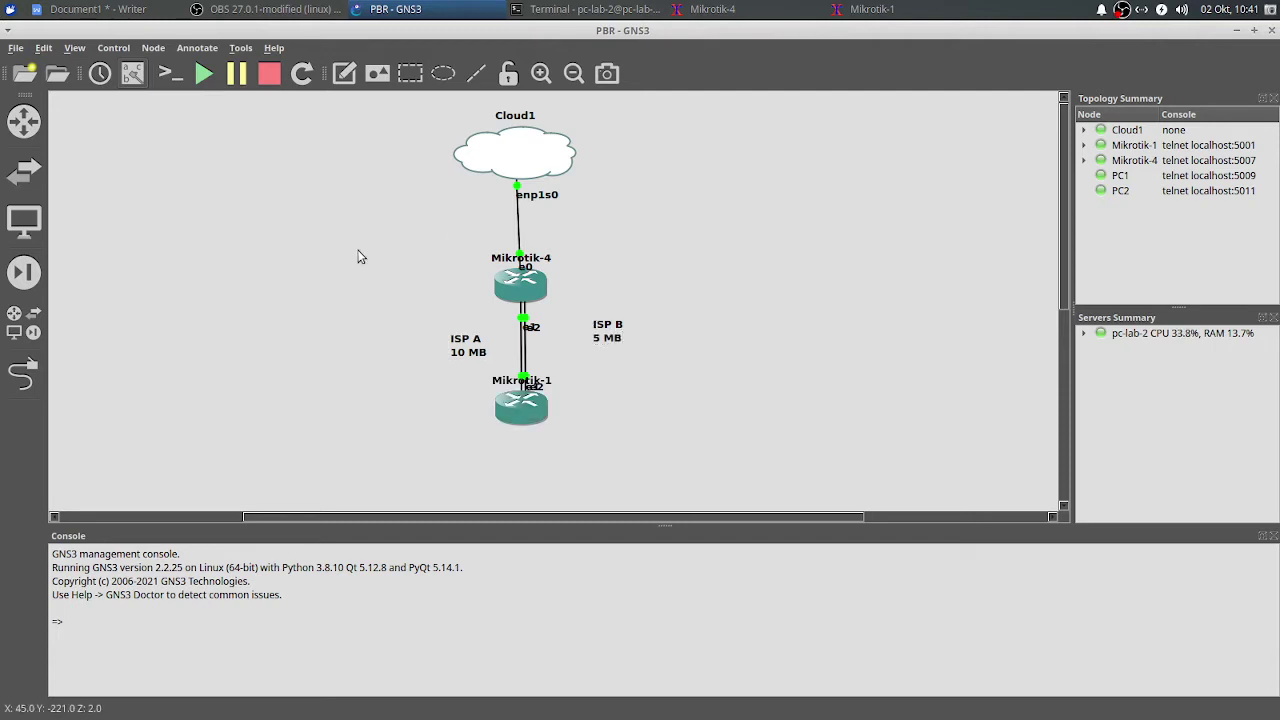
{"action": "left_click_drag", "start_coordinate": [455, 362], "coordinate": [472, 346]}
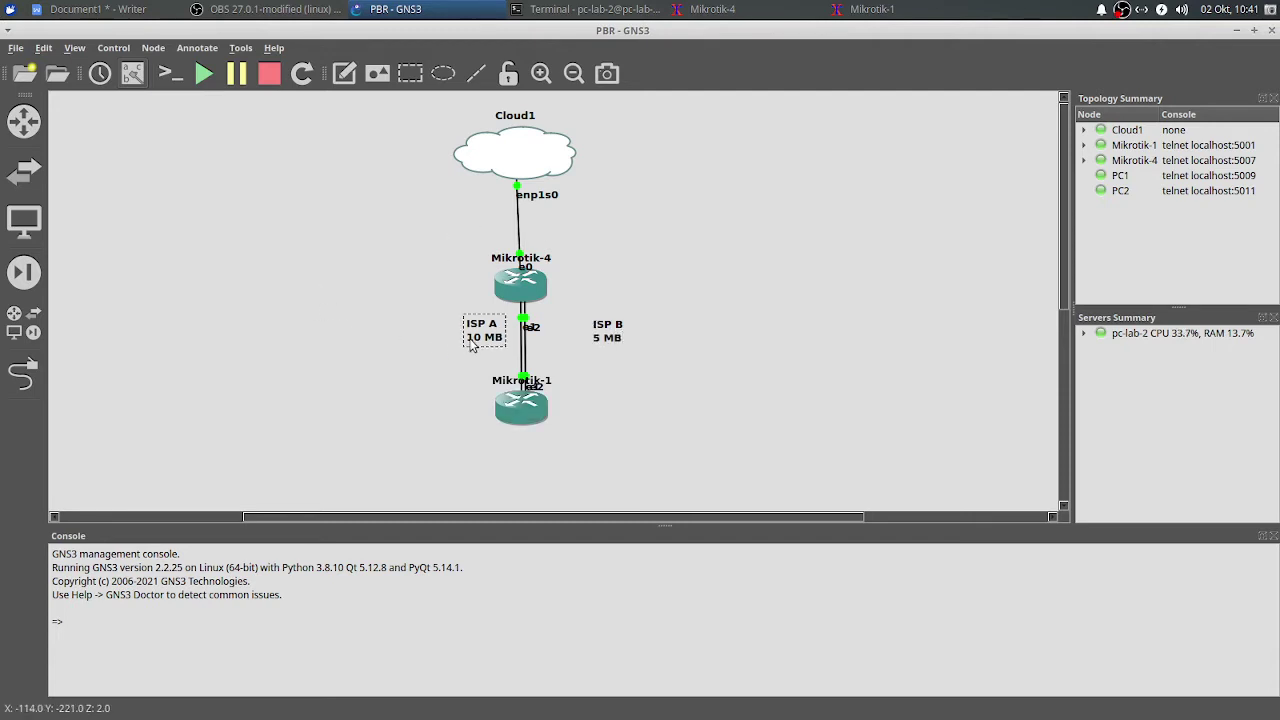
{"action": "left_click_drag", "start_coordinate": [610, 340], "coordinate": [575, 329]}
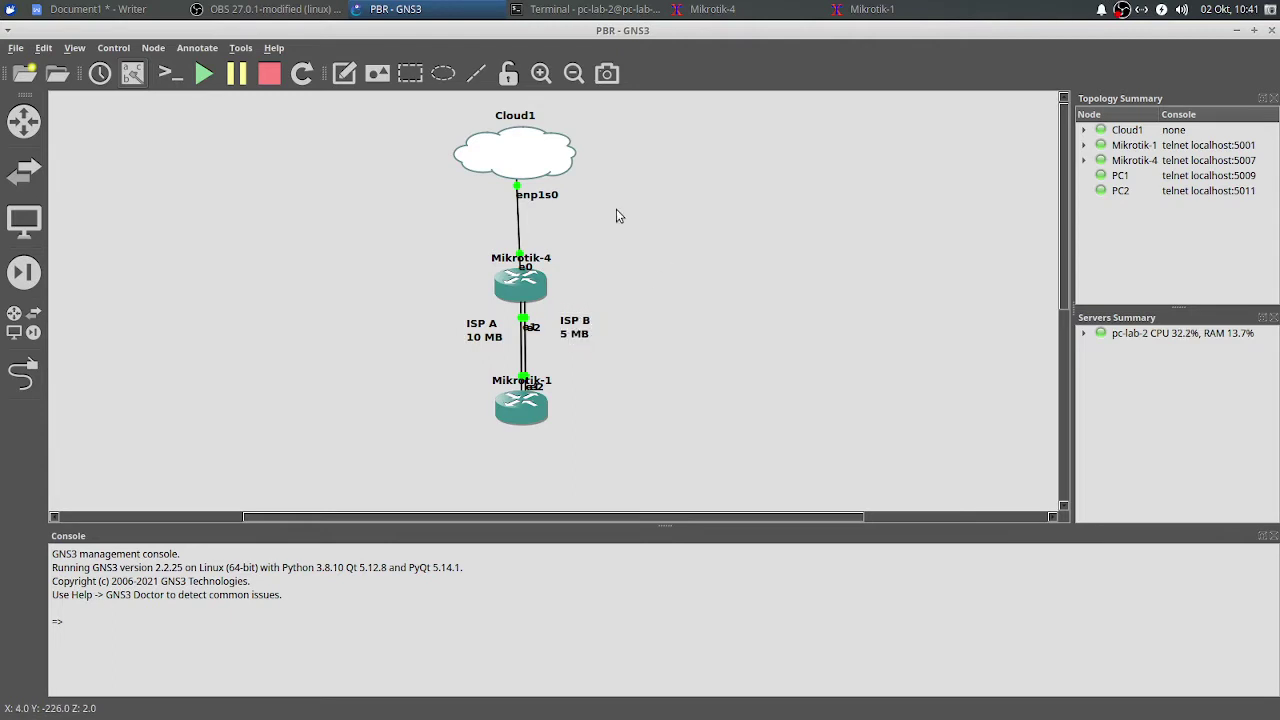
- Compare the Fail Over reference diagram in the Writer document with the GNS3 topology
{"action": "left_click", "coordinate": [95, 9]}
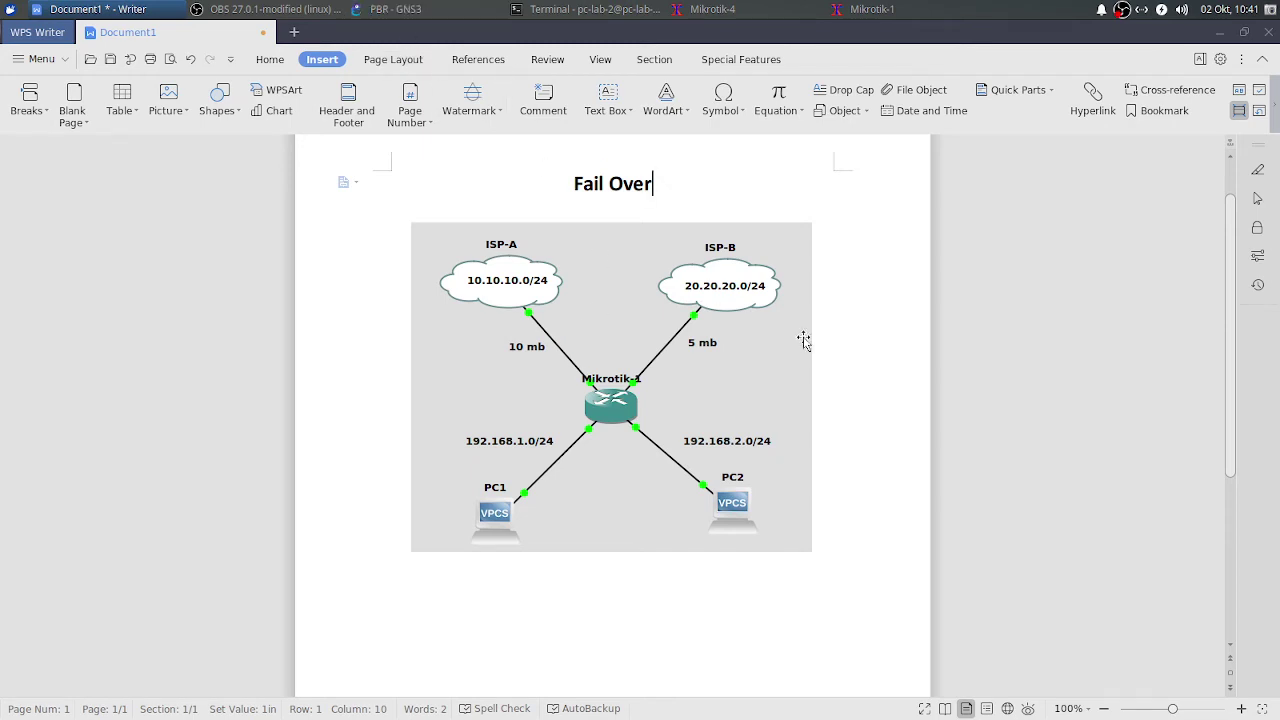
{"action": "left_click", "coordinate": [420, 7]}
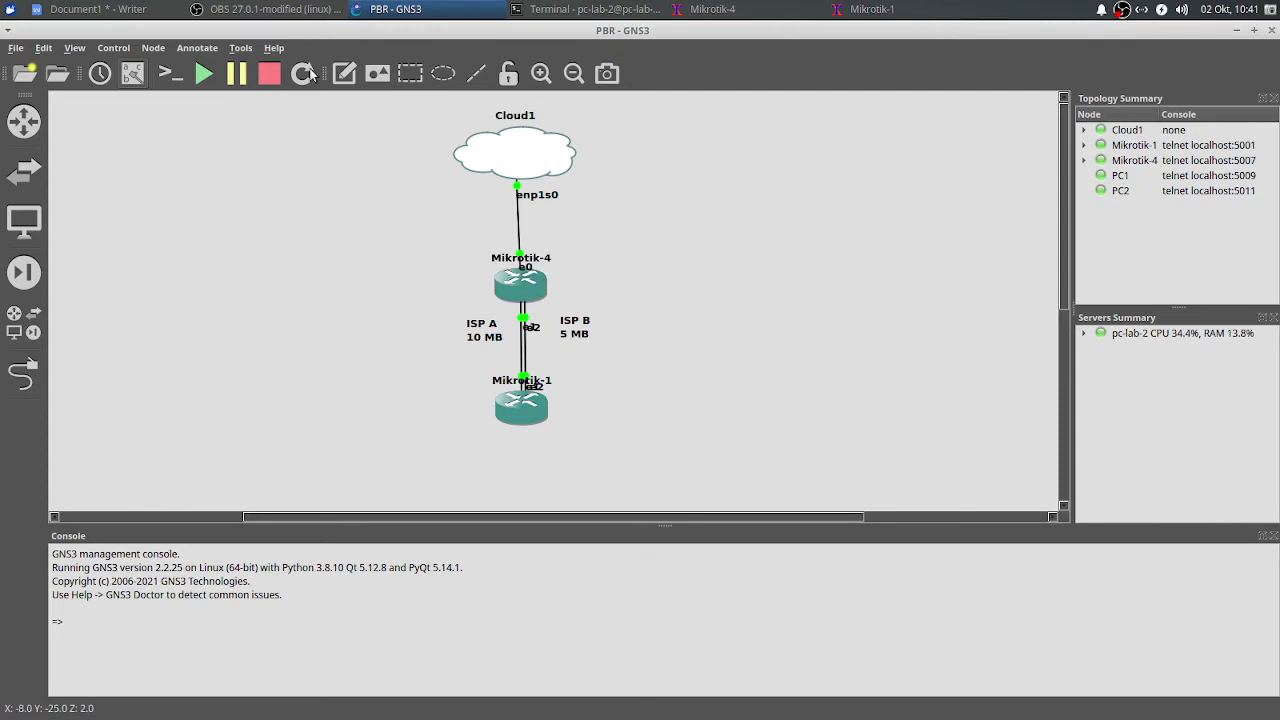
{"action": "left_click", "coordinate": [72, 8]}
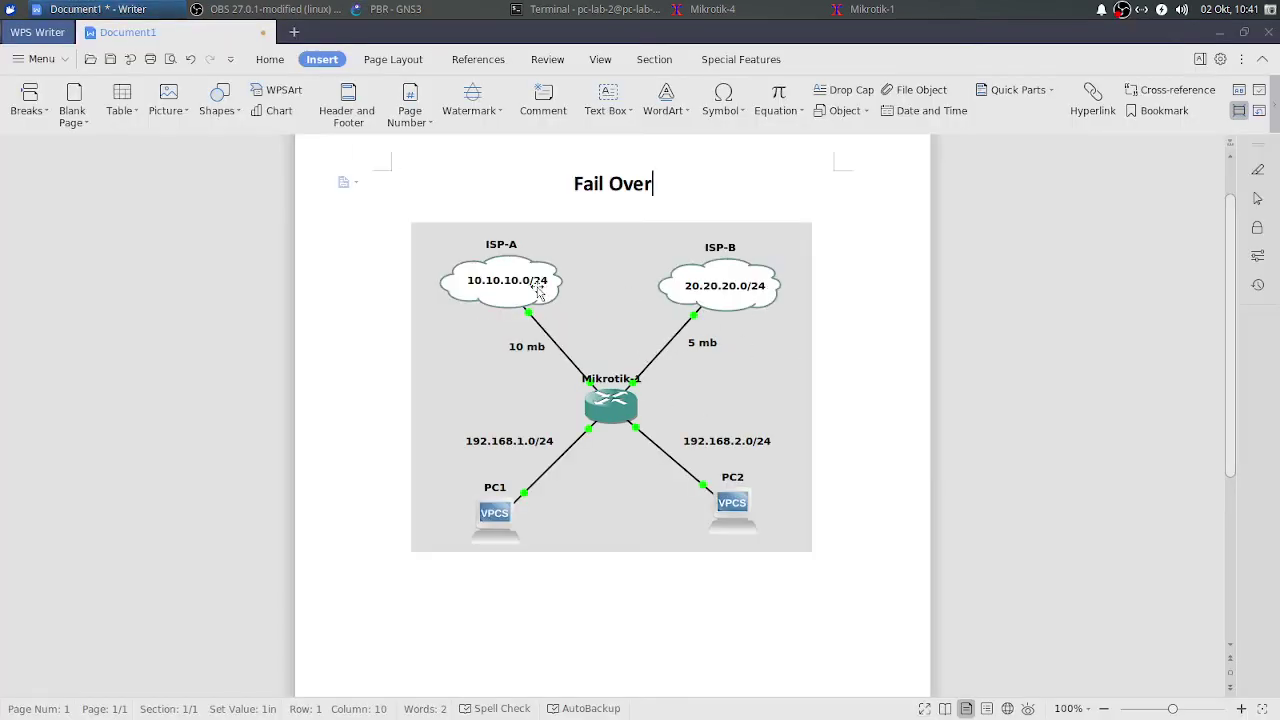
{"action": "left_click", "coordinate": [420, 8]}
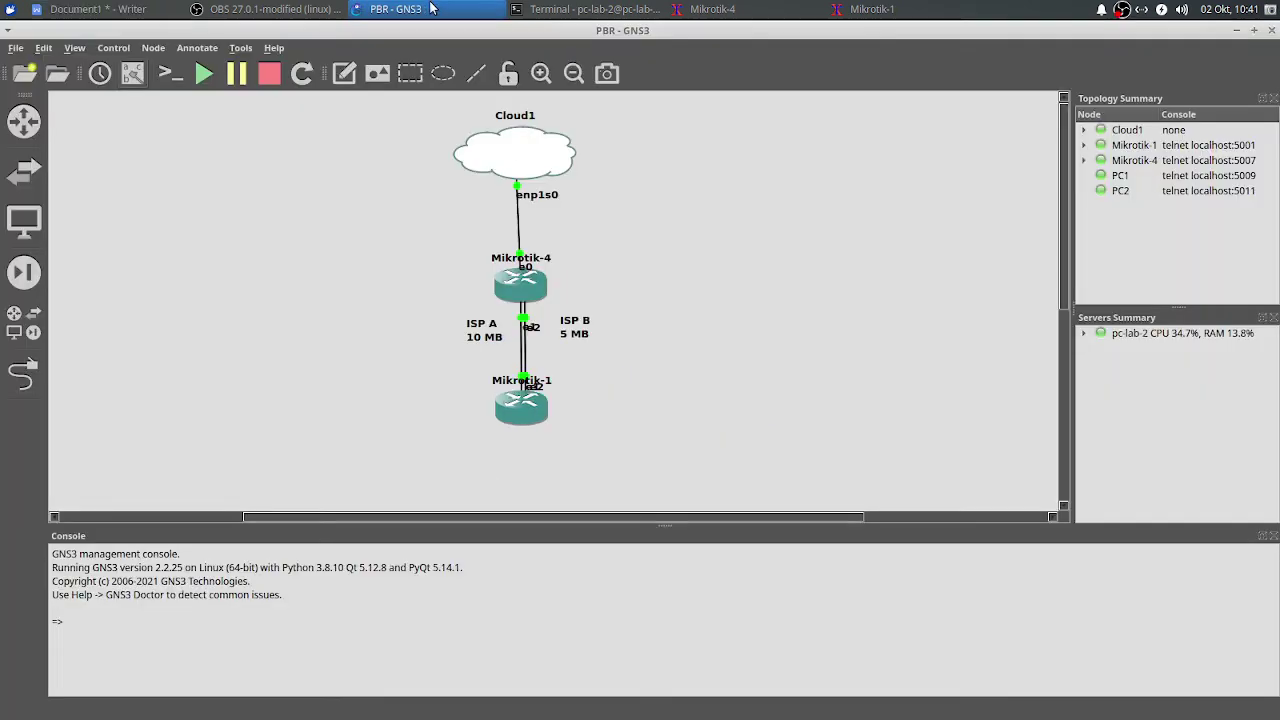
- Shift Mikrotik-4 and Mikrotik-1 slightly upward under the cloud and move PC1 and PC2 up closer below Mikrotik-1
{"action": "left_click_drag", "start_coordinate": [522, 288], "coordinate": [520, 273]}
{"action": "left_click_drag", "start_coordinate": [532, 414], "coordinate": [527, 408]}
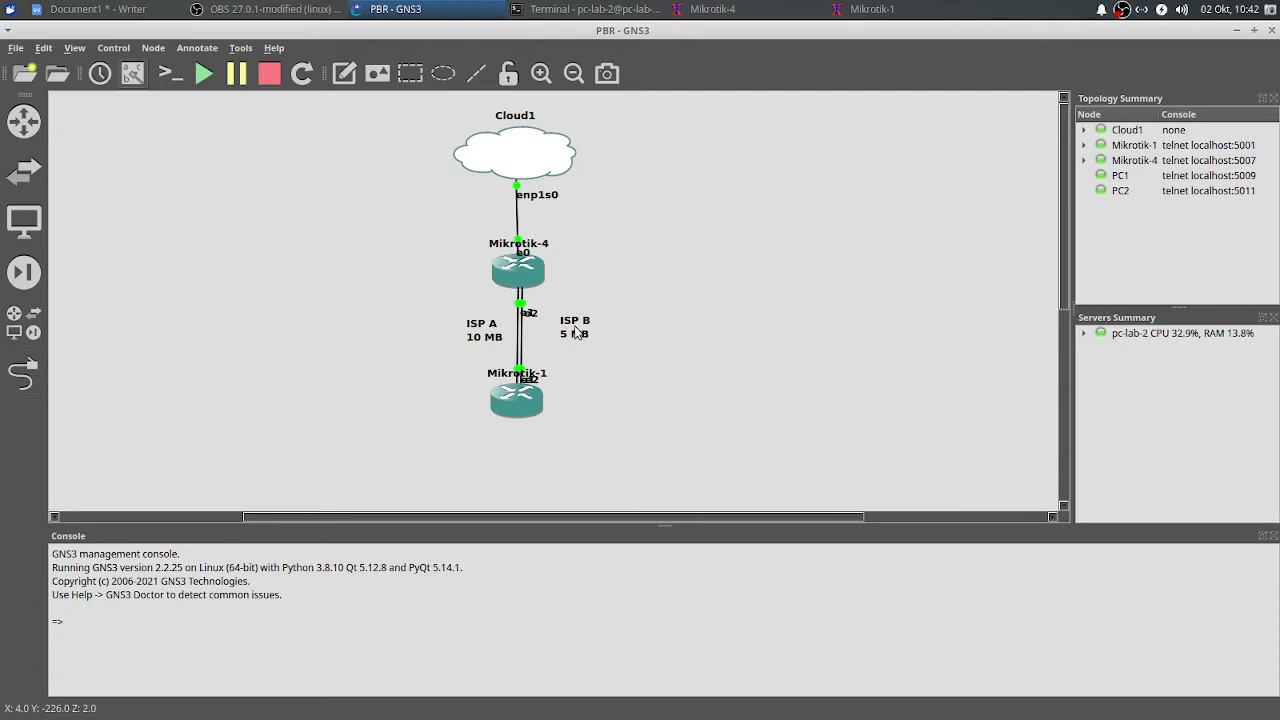
{"action": "left_click", "coordinate": [20, 327]}
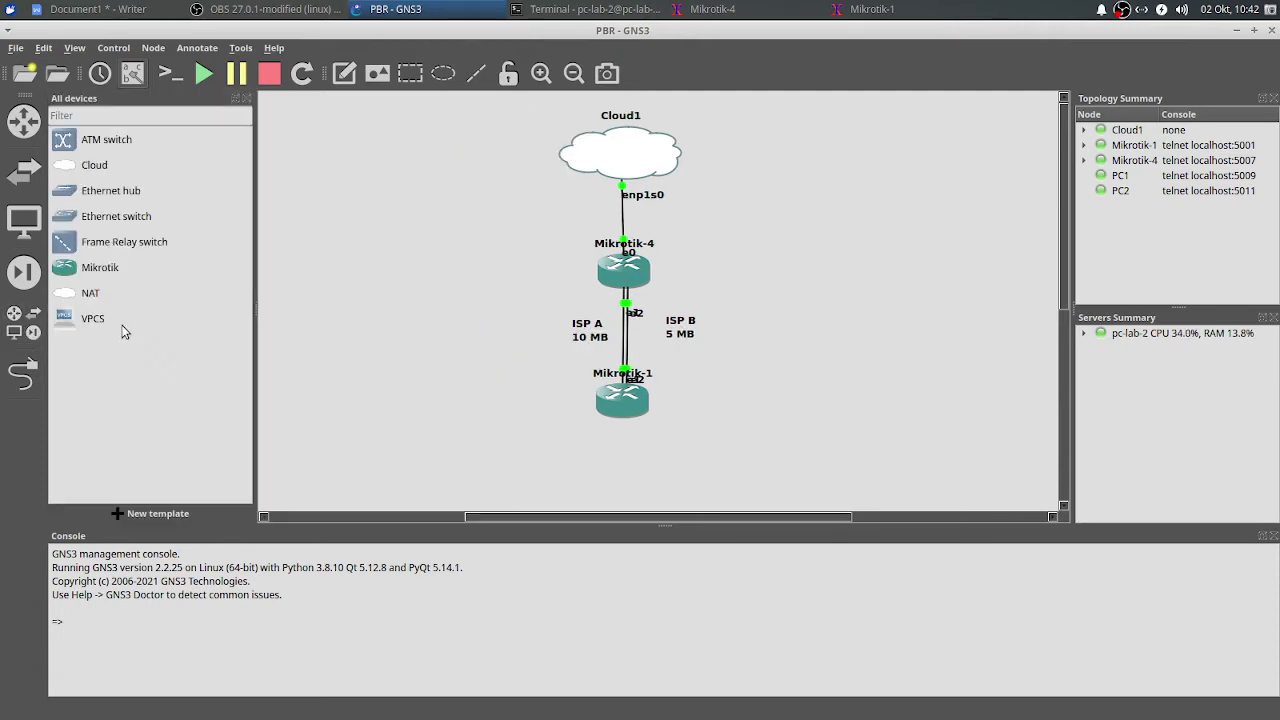
{"action": "scroll", "coordinate": [503, 392], "scroll_direction": "down", "scroll_amount": 2}
{"action": "scroll", "coordinate": [503, 392], "scroll_direction": "down", "scroll_amount": 1}
{"action": "left_click_drag", "start_coordinate": [526, 459], "coordinate": [530, 326]}
{"action": "left_click_drag", "start_coordinate": [720, 458], "coordinate": [727, 333]}
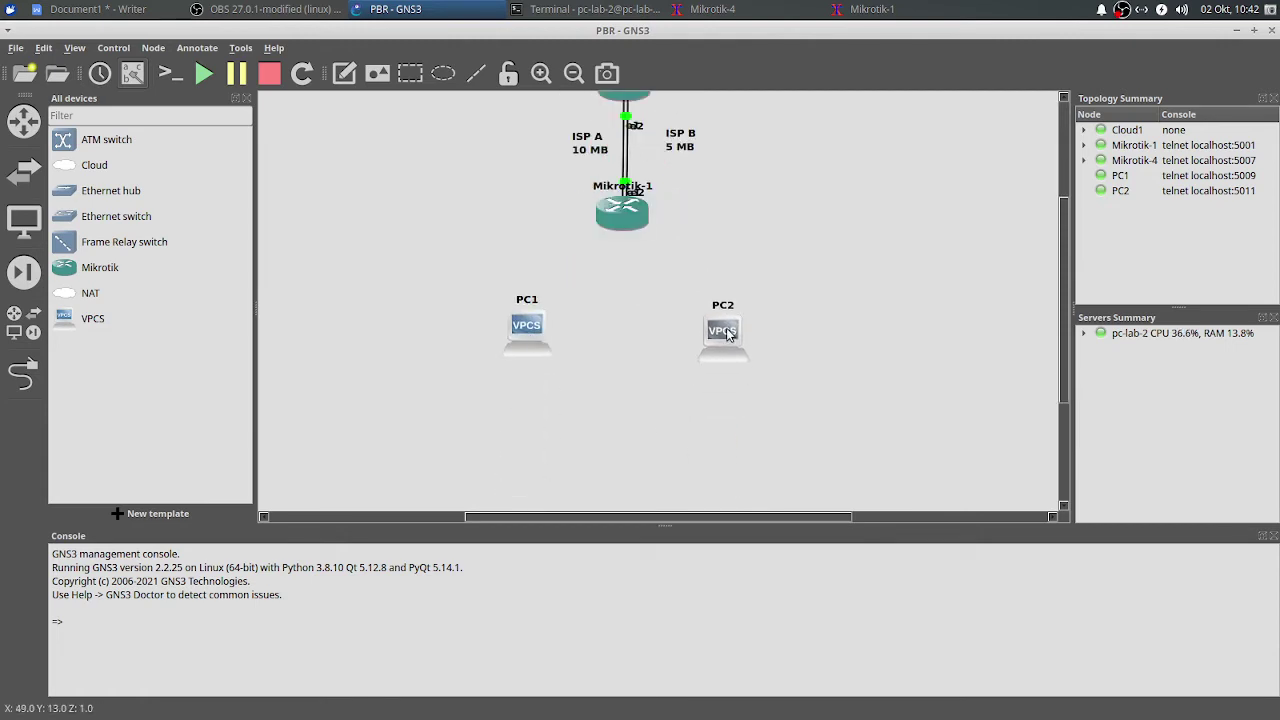
- Link Mikrotik-1's Ethernet3 port to Ethernet0 on PC1
{"action": "left_click", "coordinate": [22, 375]}
{"action": "left_click", "coordinate": [637, 216]}
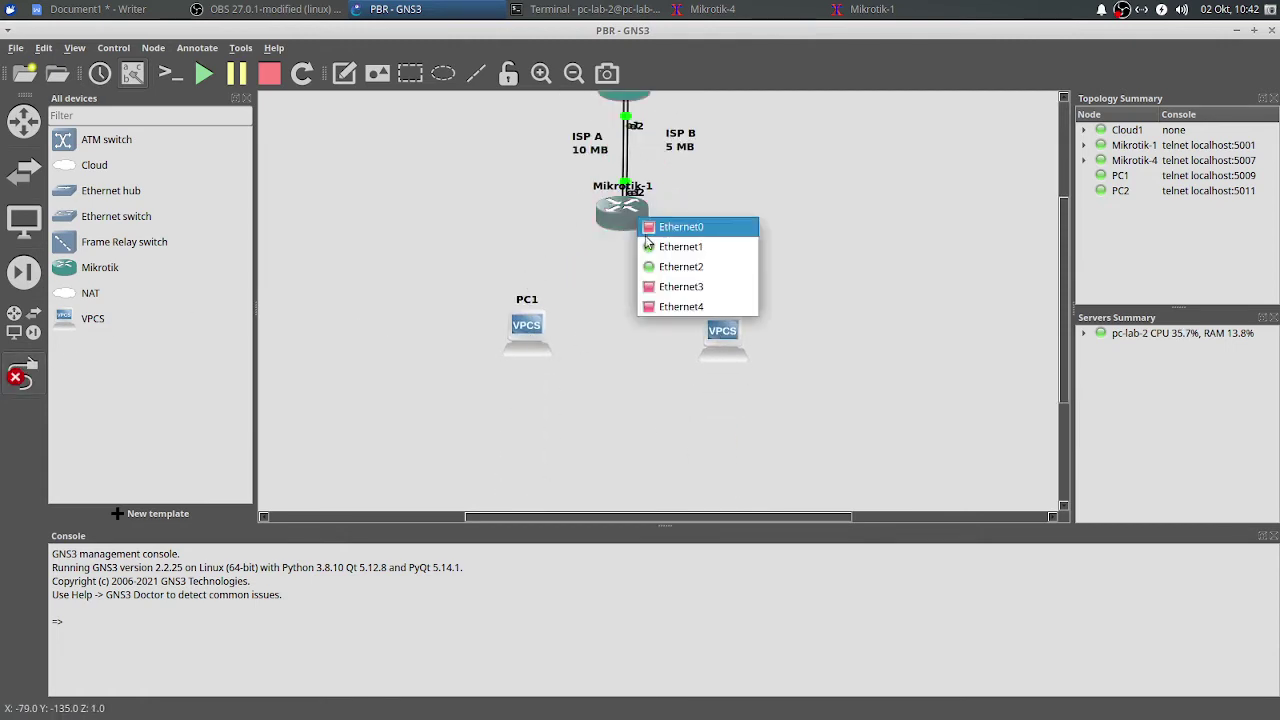
{"action": "left_click", "coordinate": [662, 286]}
{"action": "left_click", "coordinate": [526, 338]}
{"action": "left_click", "coordinate": [560, 356]}
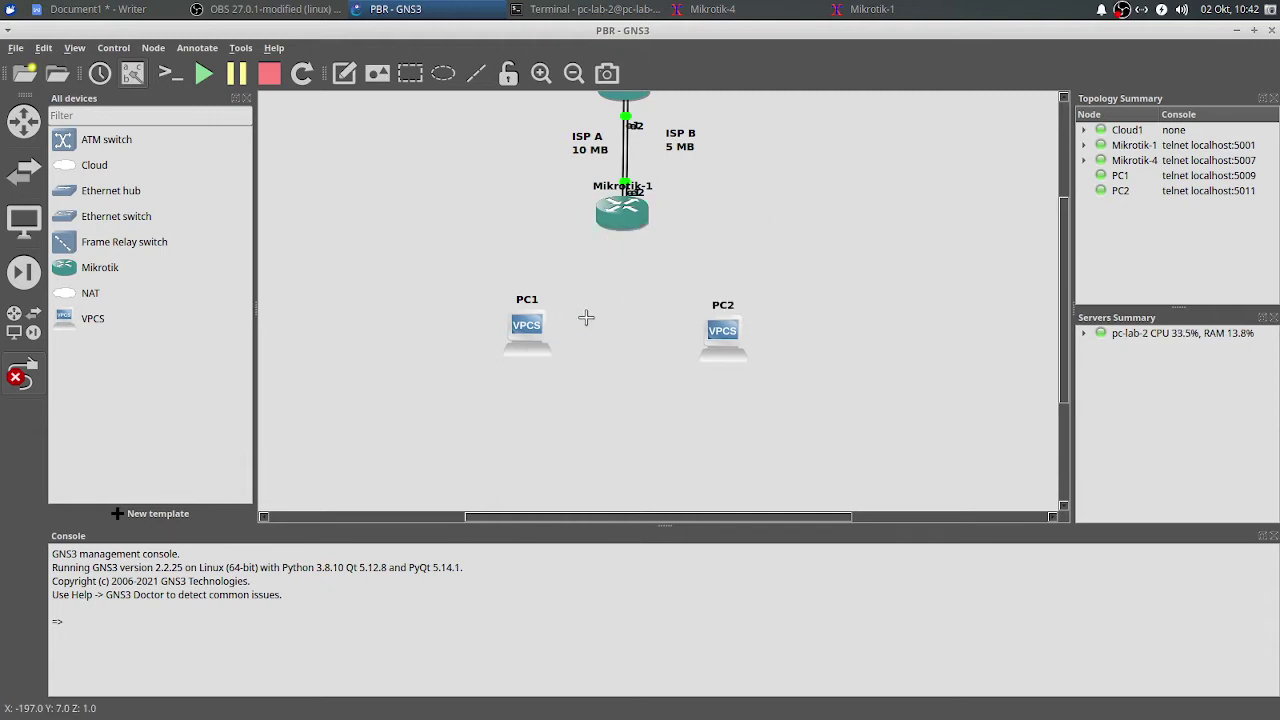
- Link Mikrotik-1's Ethernet4 port to Ethernet0 on PC2, then leave link mode and hide the device list
{"action": "left_click", "coordinate": [626, 225]}
{"action": "left_click", "coordinate": [677, 316]}
{"action": "left_click", "coordinate": [722, 341]}
{"action": "left_click", "coordinate": [768, 355]}
{"action": "scroll", "coordinate": [748, 314], "scroll_direction": "up", "scroll_amount": 3}
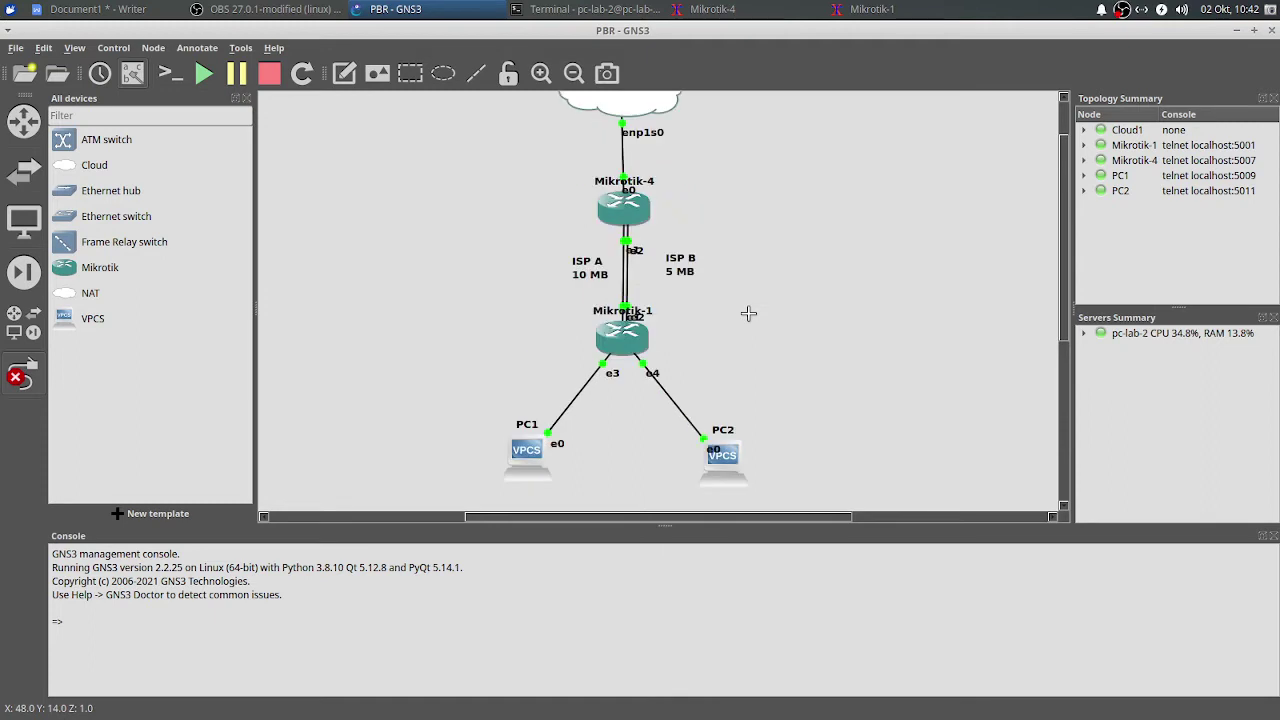
{"action": "key", "text": "Escape"}
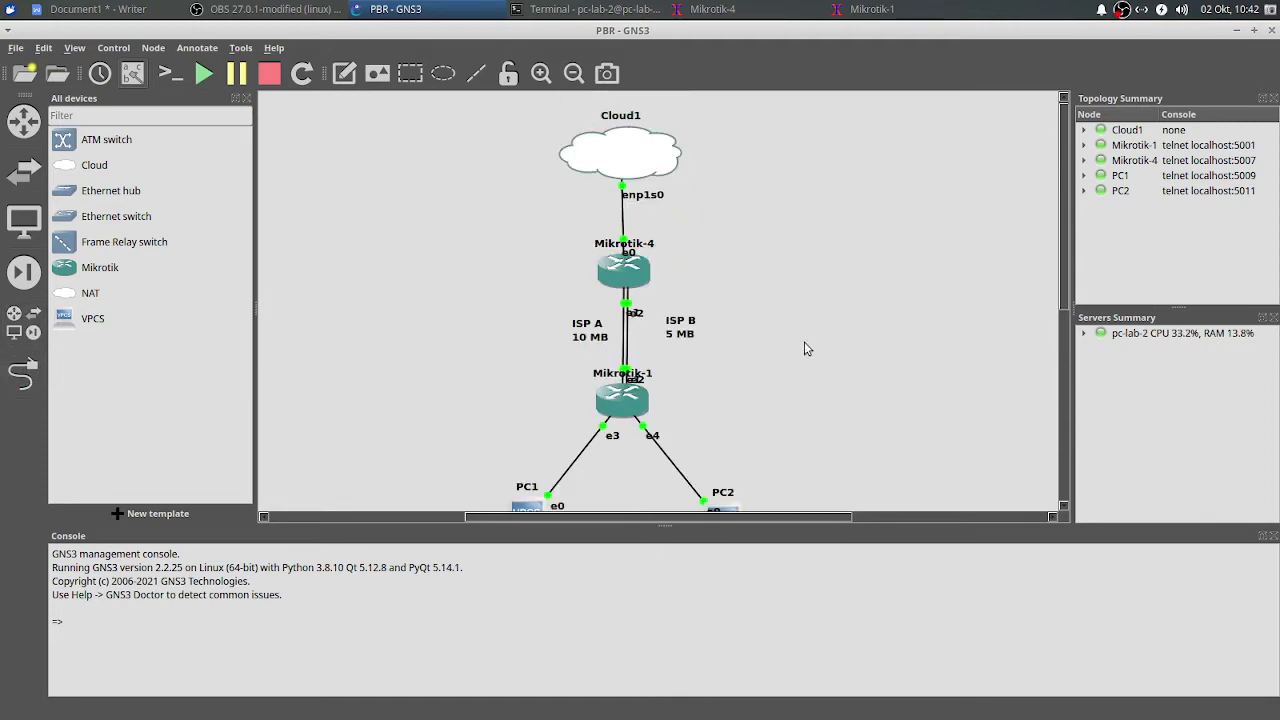
{"action": "left_click", "coordinate": [12, 333]}
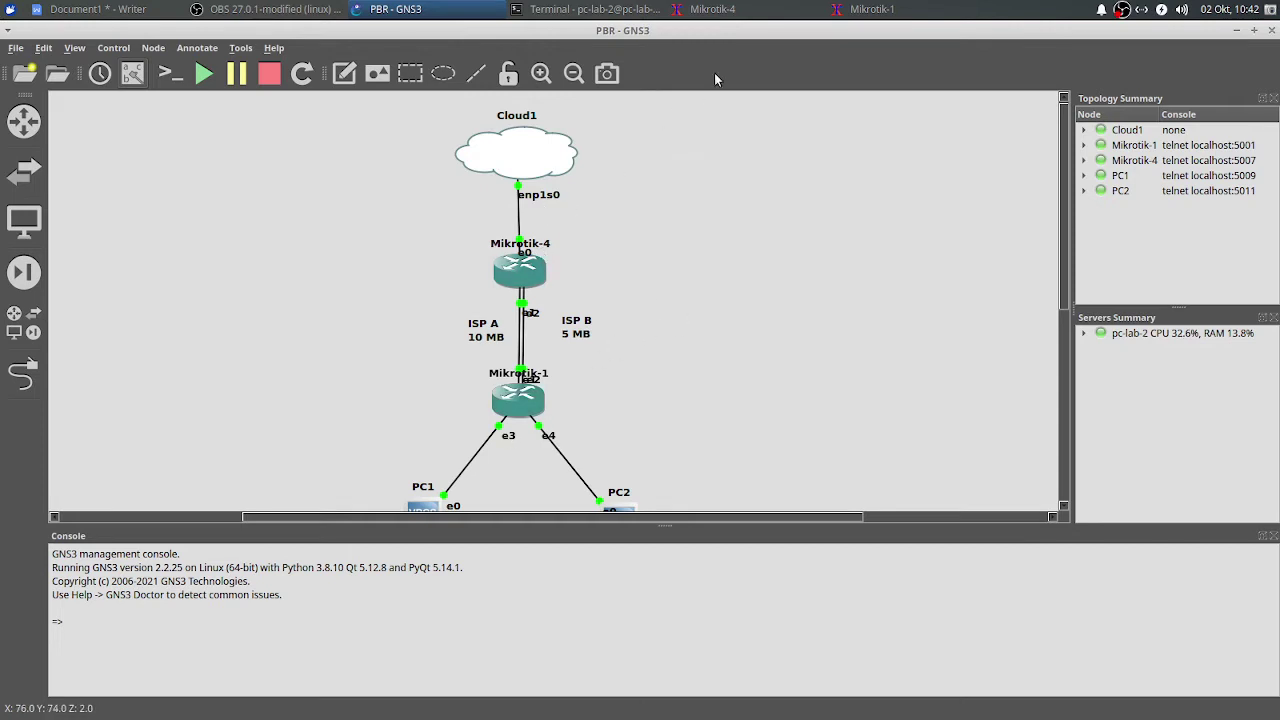
- Bring up the Mikrotik-4 console and place its window beside the topology so the nodes stay visible
{"action": "left_click", "coordinate": [733, 8]}
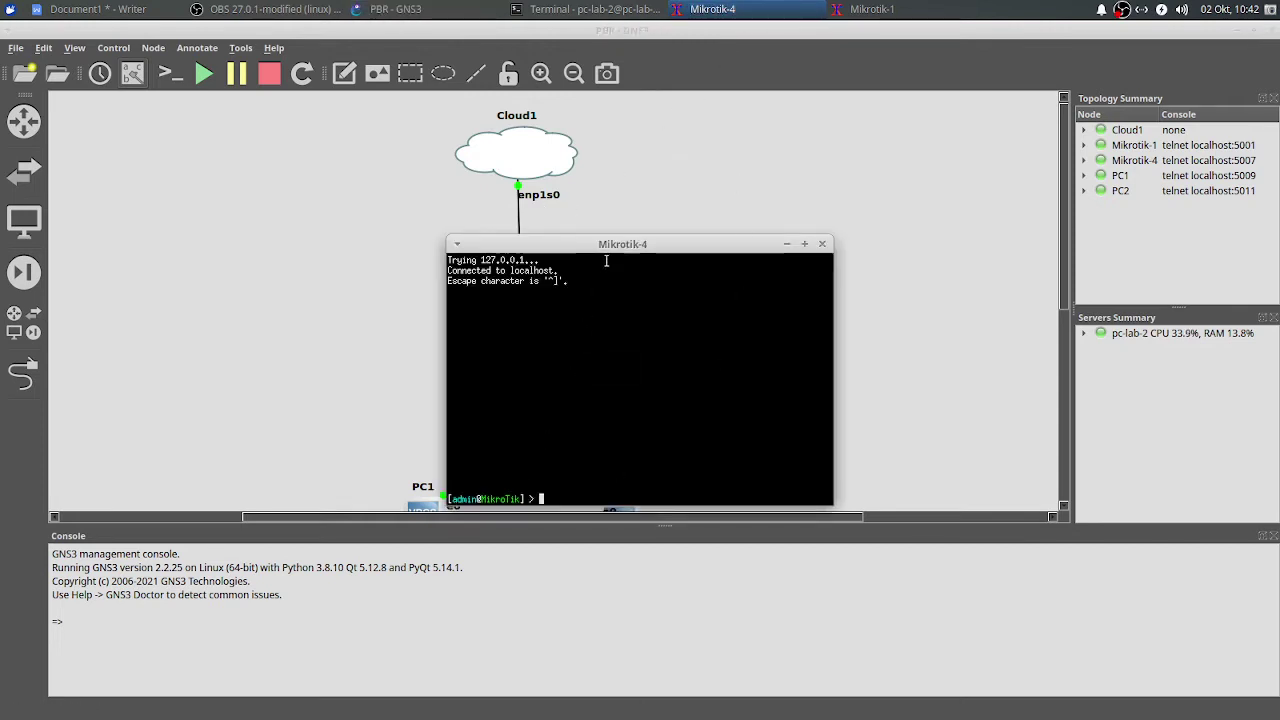
{"action": "left_click_drag", "start_coordinate": [623, 243], "coordinate": [811, 177]}
{"action": "right_click", "coordinate": [538, 271]}
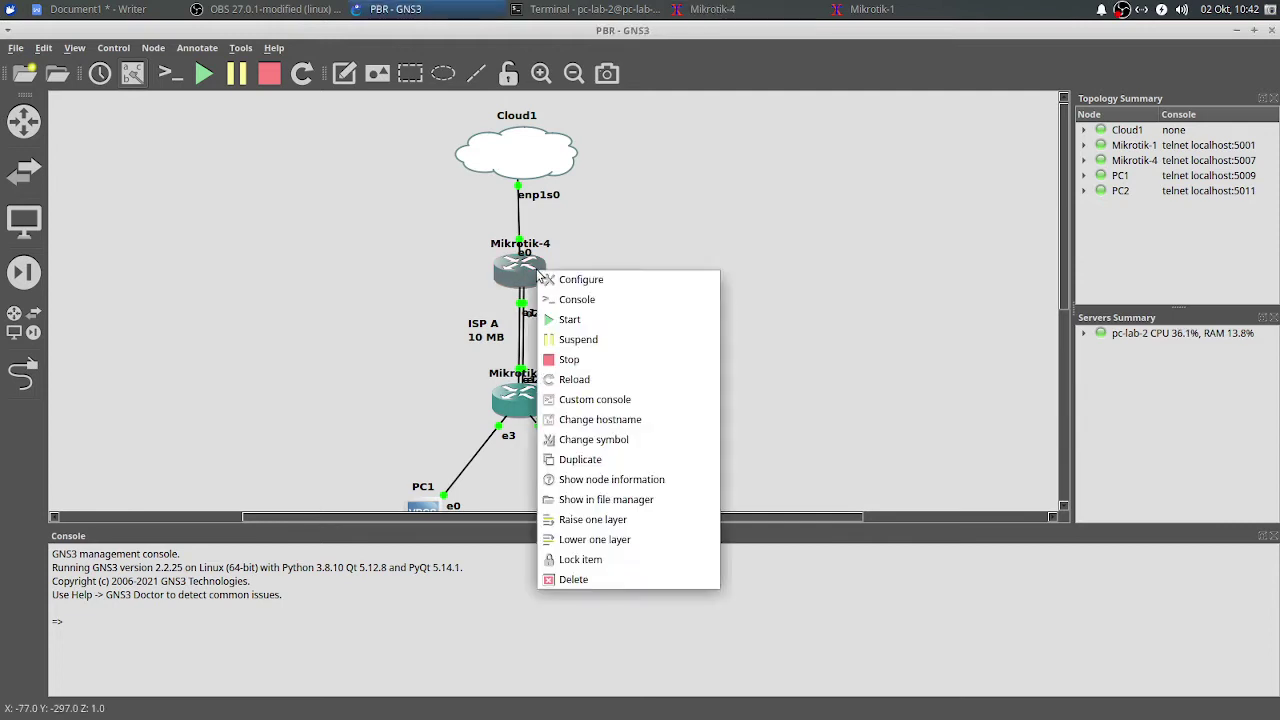
{"action": "left_click", "coordinate": [843, 191]}
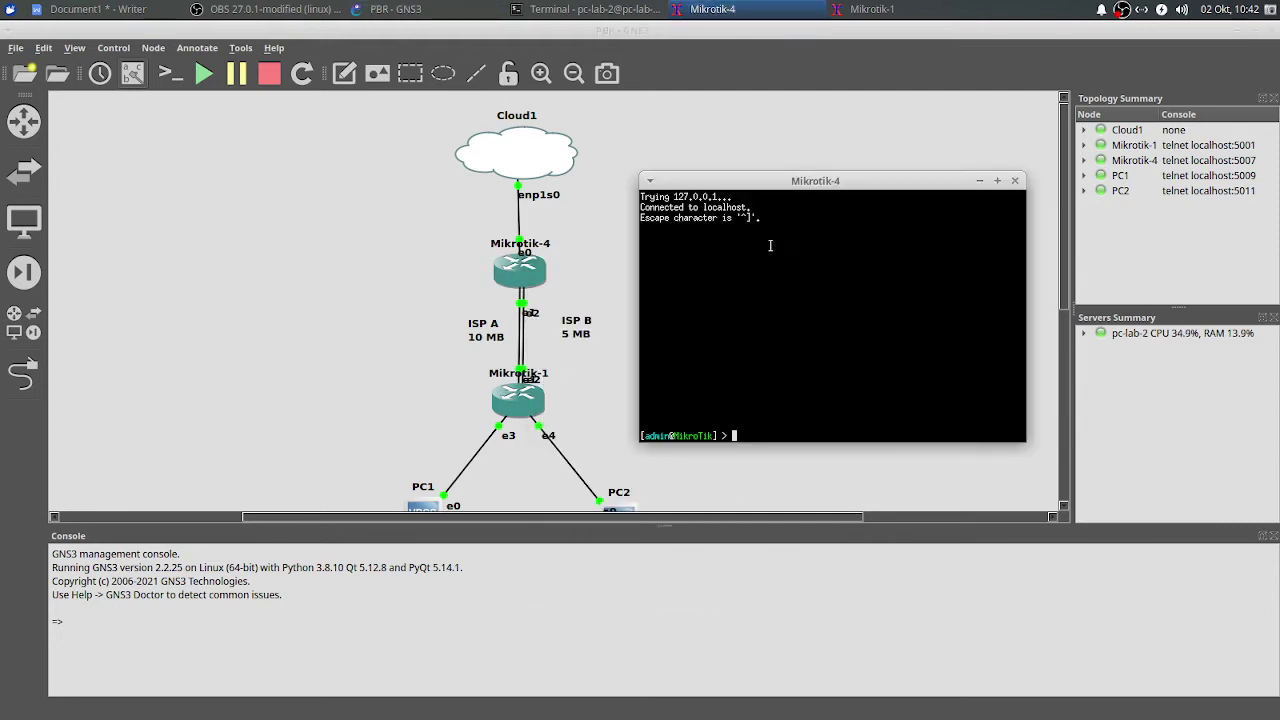
{"action": "left_click_drag", "start_coordinate": [813, 183], "coordinate": [875, 141]}
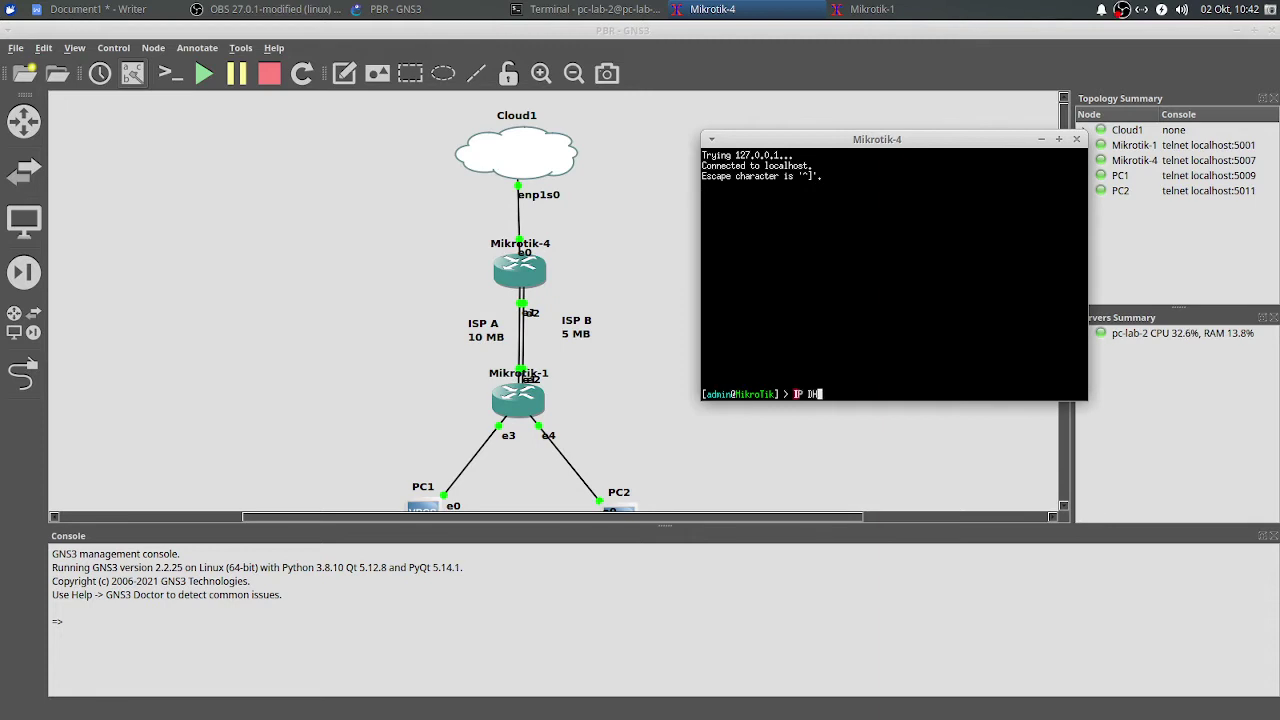
- Review the addressing diagram in Writer and the full GNS3 topology, and return to the Mikrotik-4 console
{"action": "key", "text": "alt+Tab"}
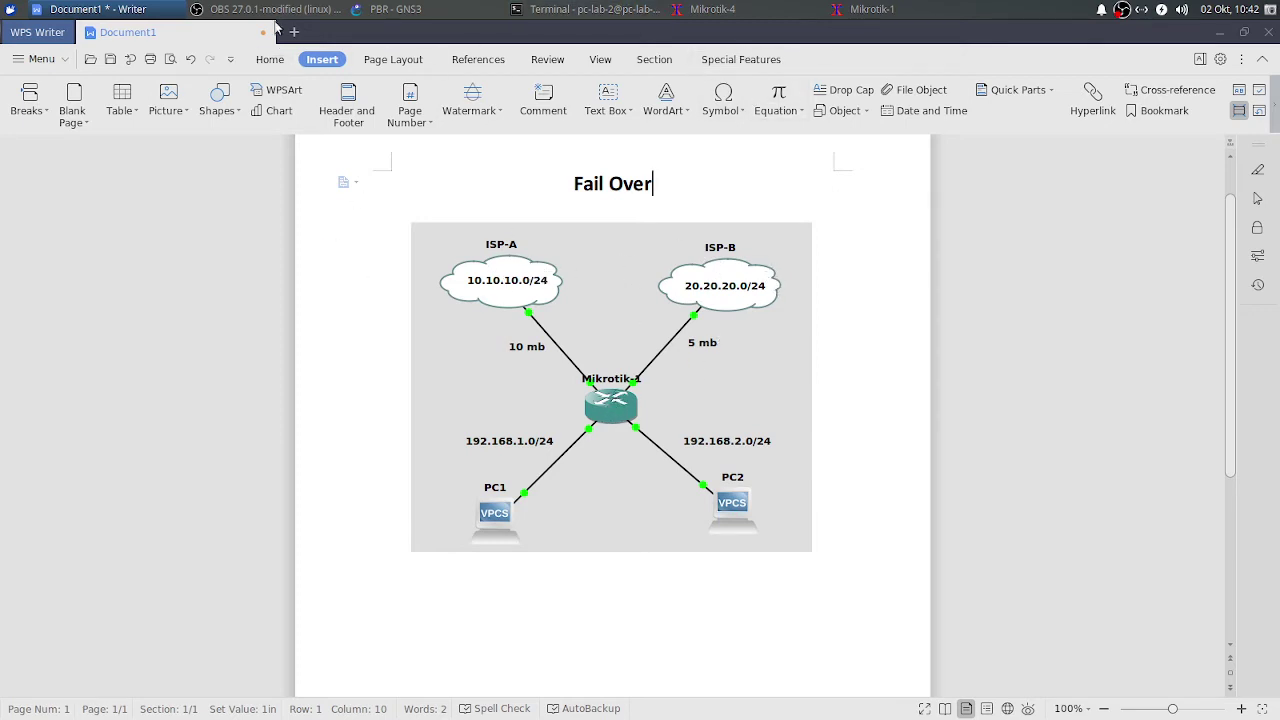
{"action": "left_click", "coordinate": [400, 9]}
{"action": "left_click", "coordinate": [712, 9]}
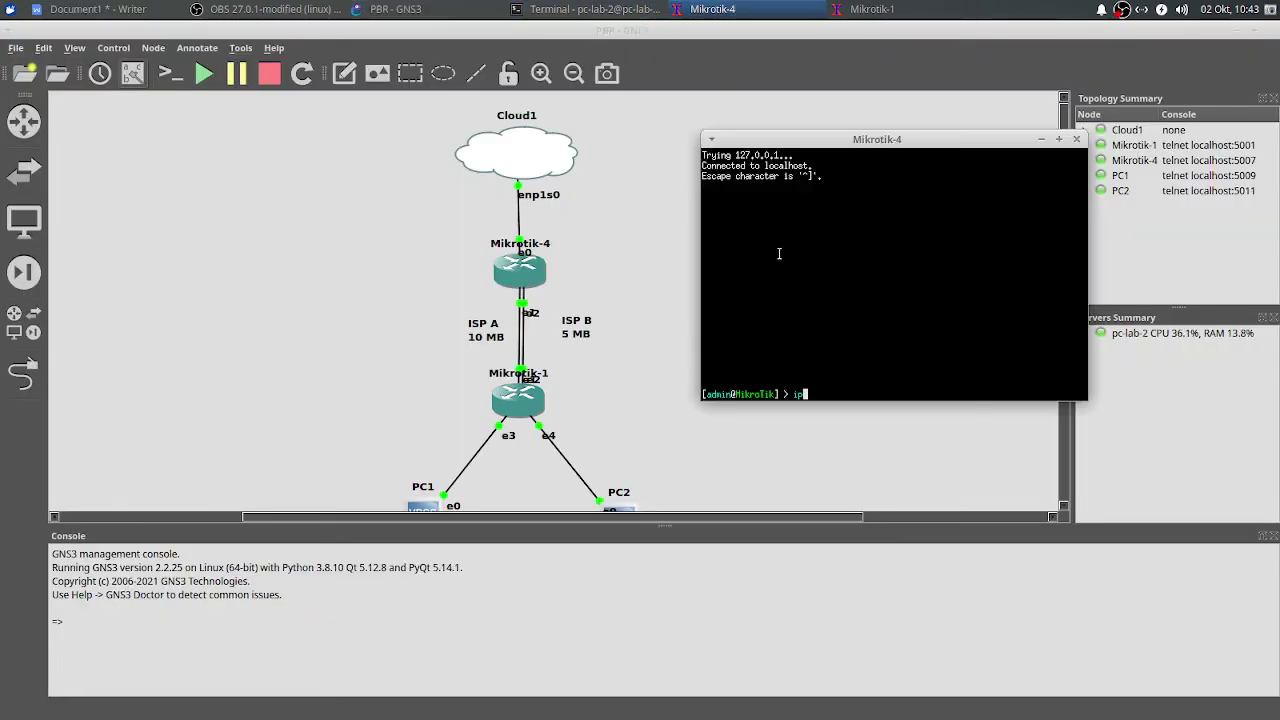
{"action": "left_click", "coordinate": [584, 342]}
{"action": "scroll", "coordinate": [584, 342], "scroll_direction": "down", "scroll_amount": 1}
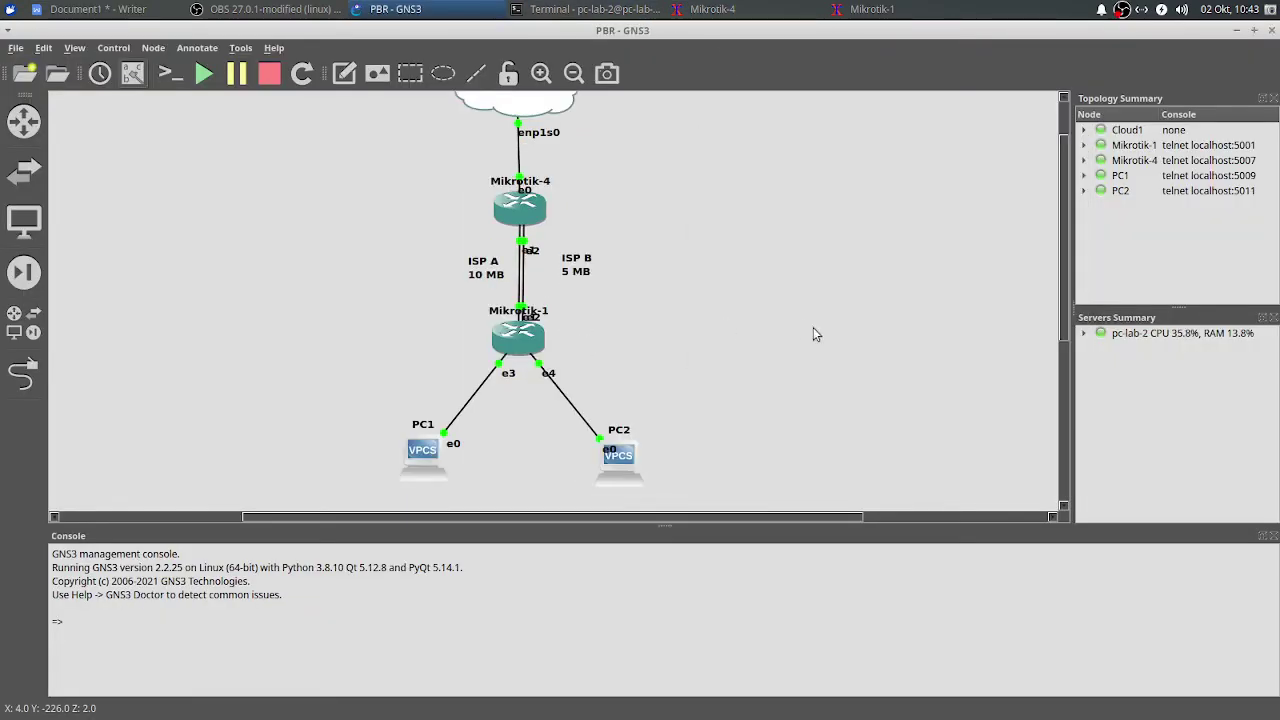
{"action": "scroll", "coordinate": [732, 8], "scroll_direction": "up", "scroll_amount": 1}
{"action": "left_click", "coordinate": [712, 9]}
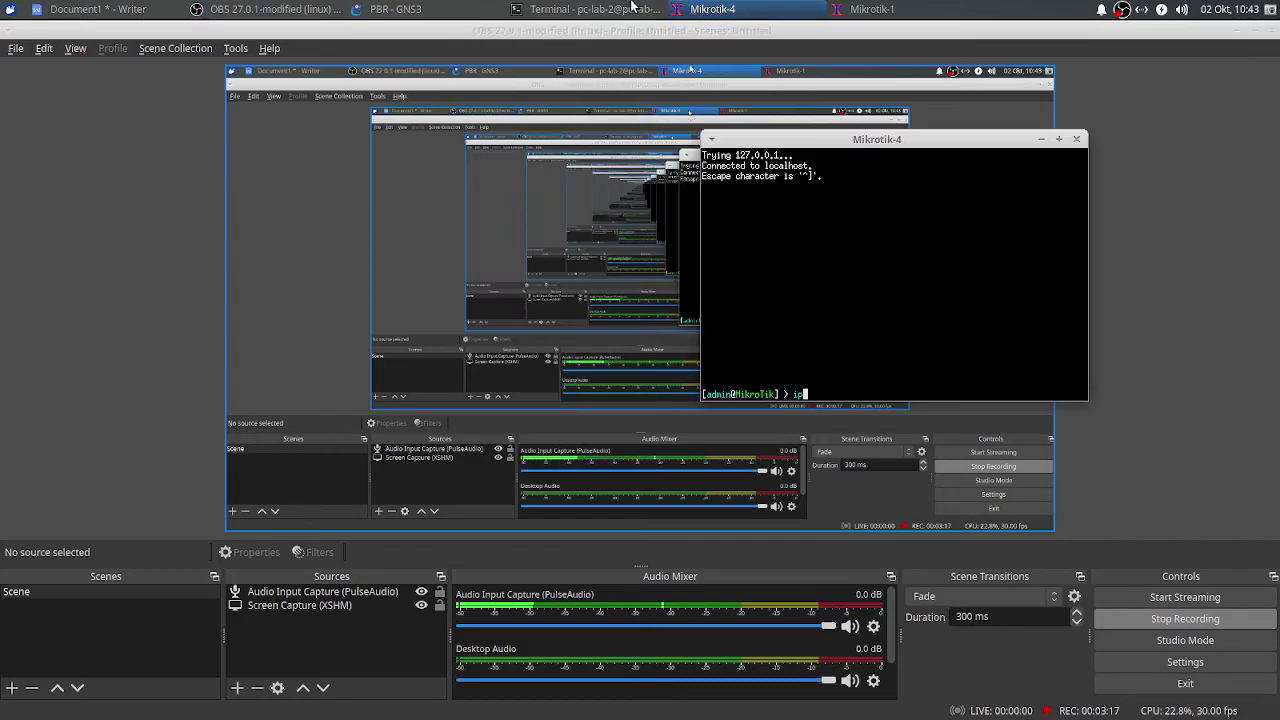
{"action": "left_click", "coordinate": [543, 9]}
{"action": "left_click", "coordinate": [395, 9]}
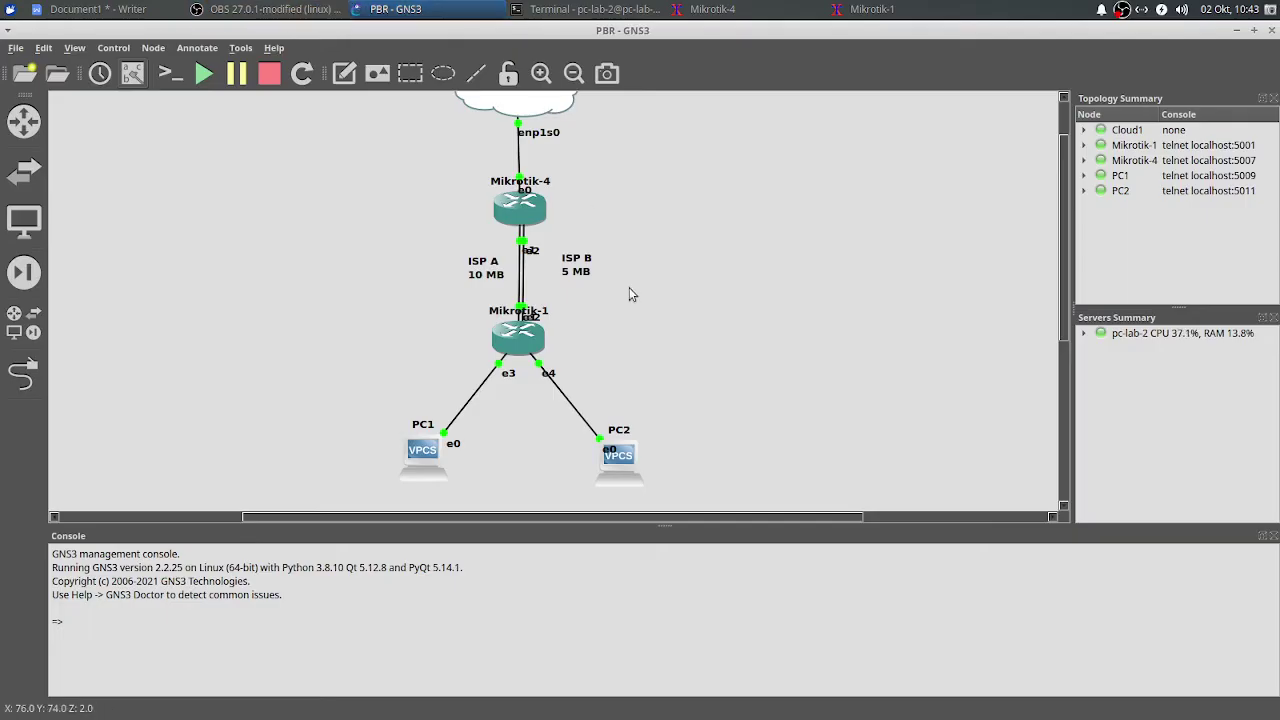
{"action": "left_click_drag", "start_coordinate": [1065, 283], "coordinate": [1069, 253]}
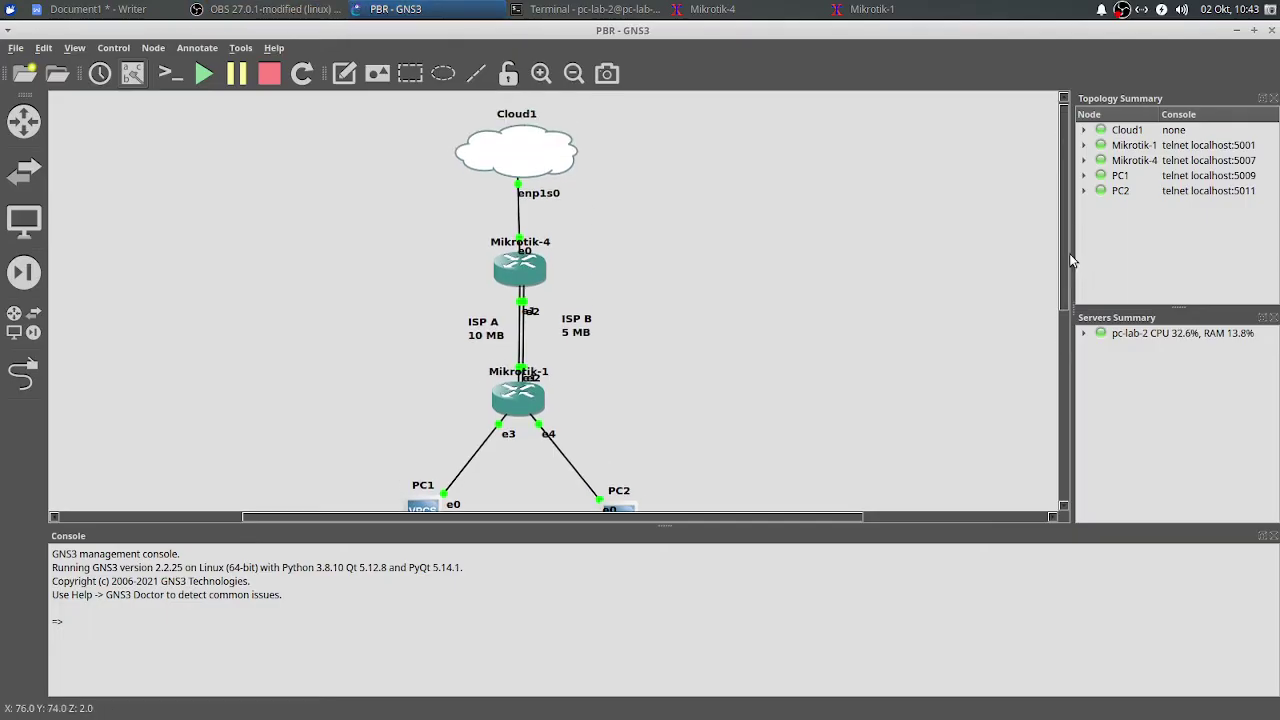
{"action": "left_click", "coordinate": [712, 9]}
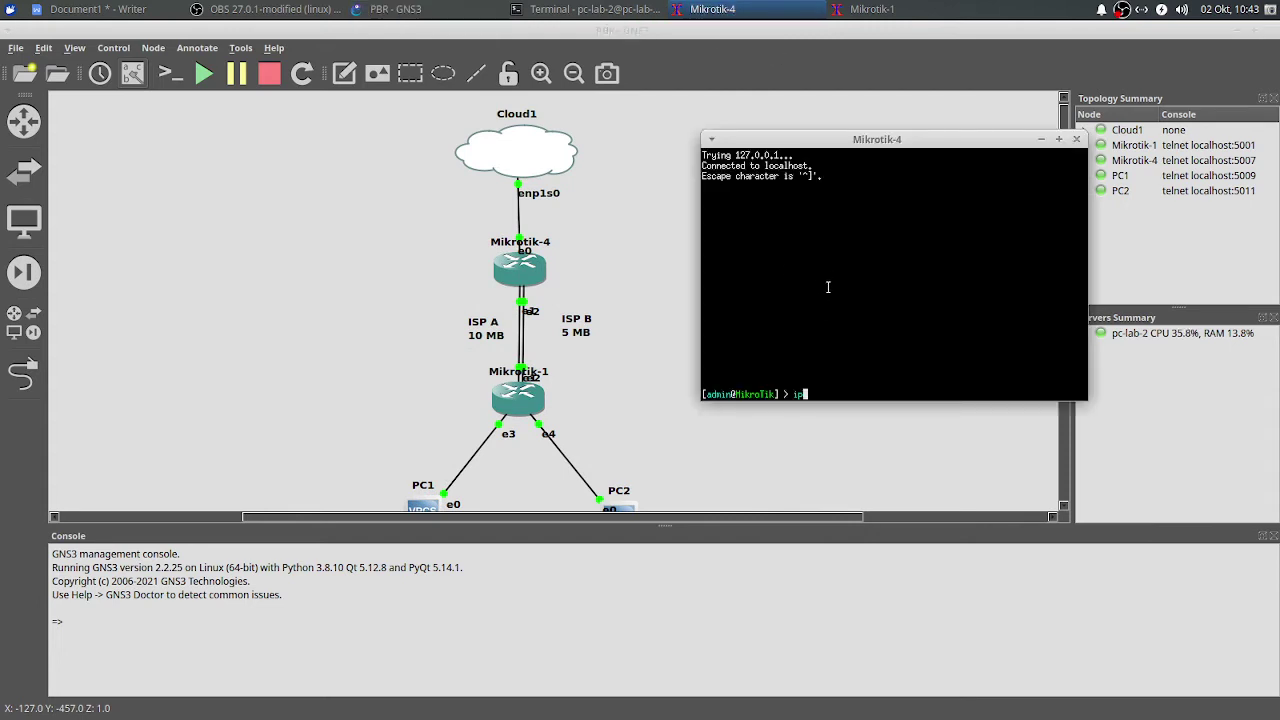
- Add an enabled DHCP client on Mikrotik-4 with ip dhcp-client add interface=ether1 disabled=no
{"action": "type", "text": "ip dhcp-client add interface=eth"}
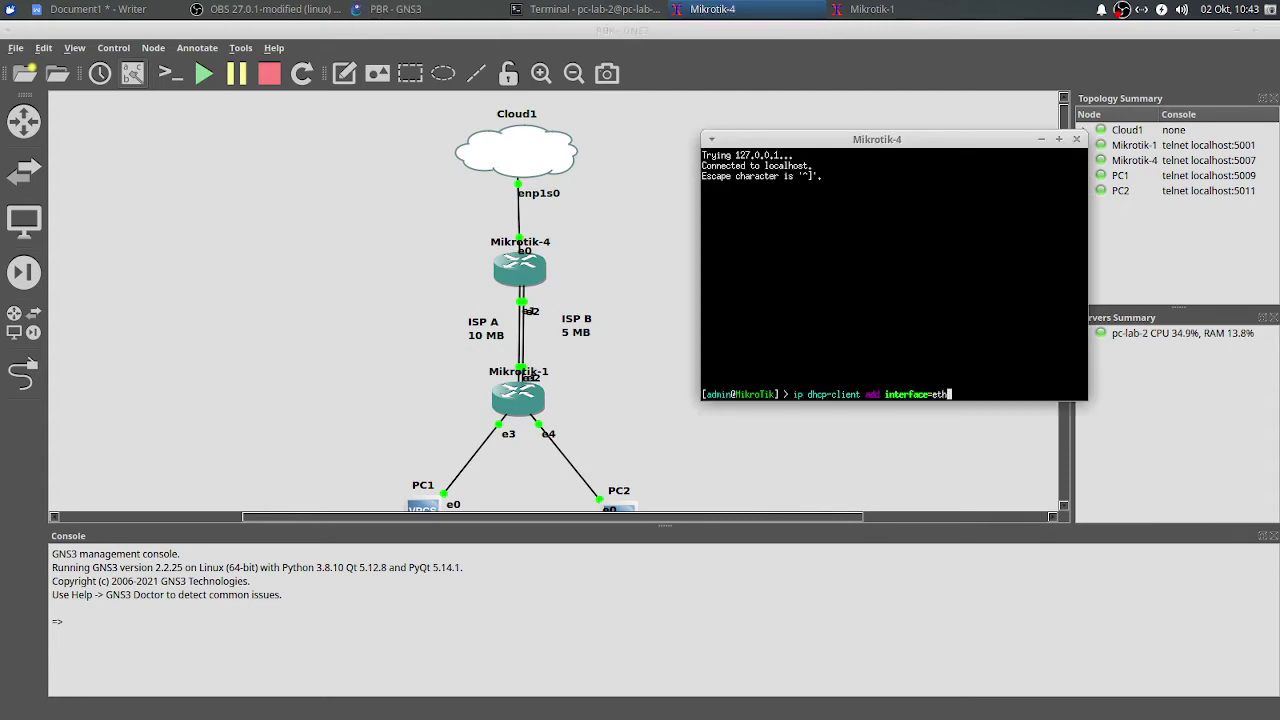
{"action": "type", "text": "er1 disabled=no"}
{"action": "key", "text": "Return"}
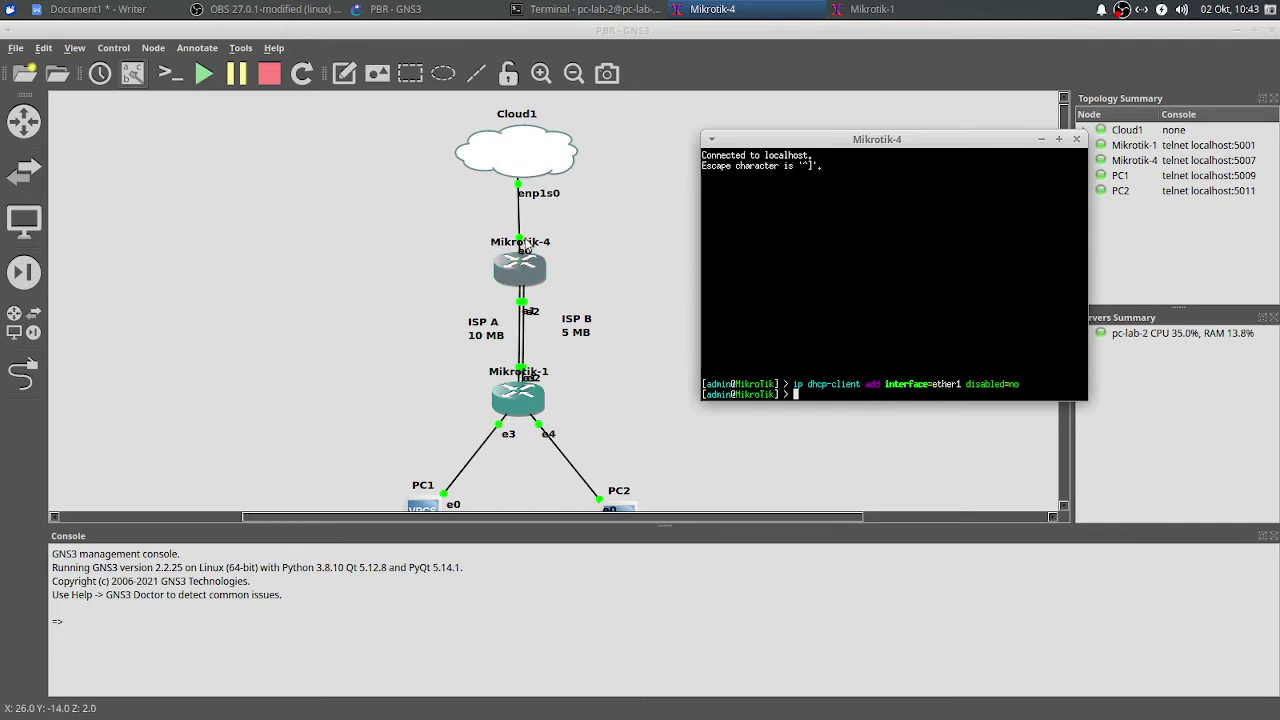
- List Mikrotik-4's DHCP clients with ip dhcp-client print to check the lease on ether1
{"action": "type", "text": "ip dhcp-"}
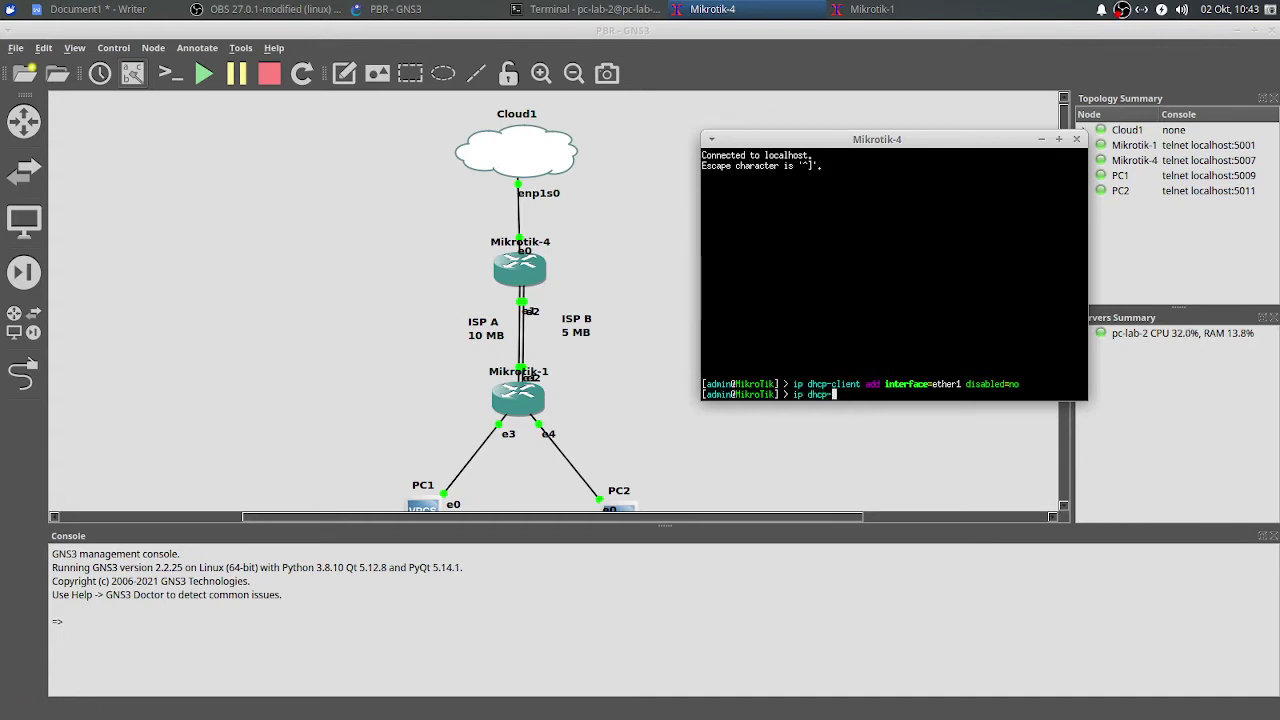
{"action": "type", "text": "client "}
{"action": "type", "text": "ad"}
{"action": "key", "text": "Return"}
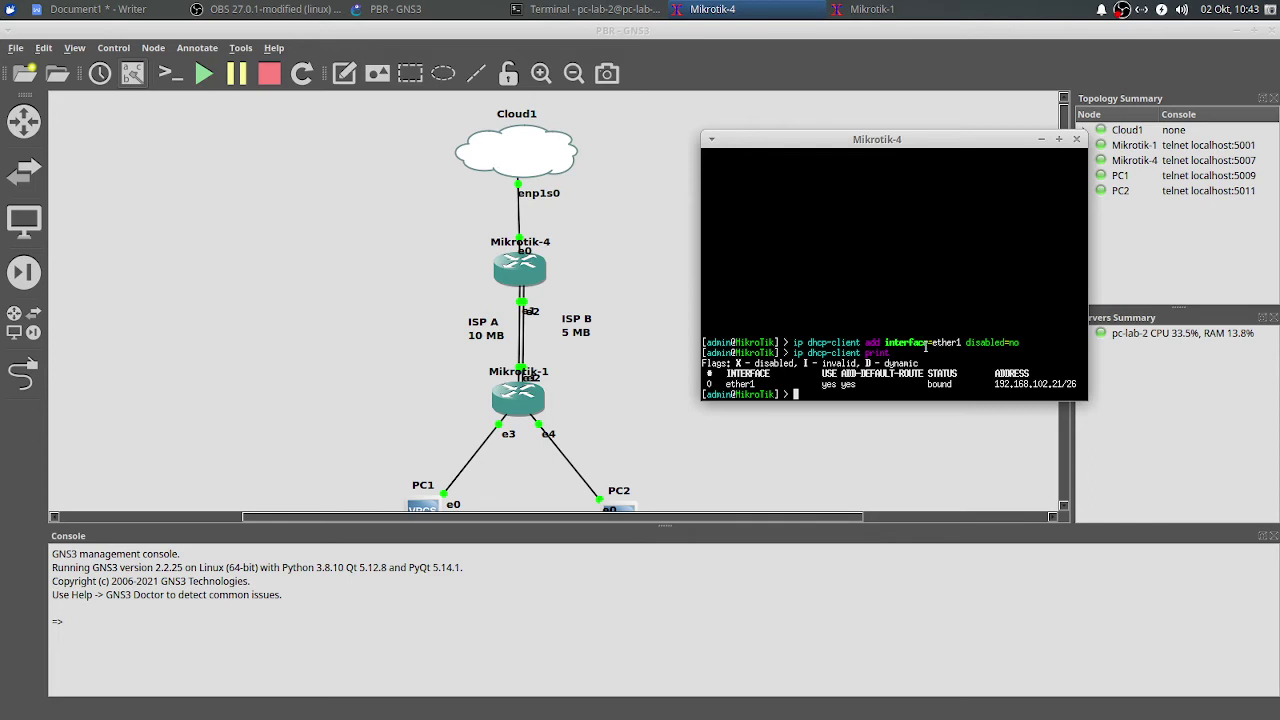
- Inspect which Ethernet ports of Mikrotik-4 are in use, without creating a link
{"action": "left_click", "coordinate": [24, 373]}
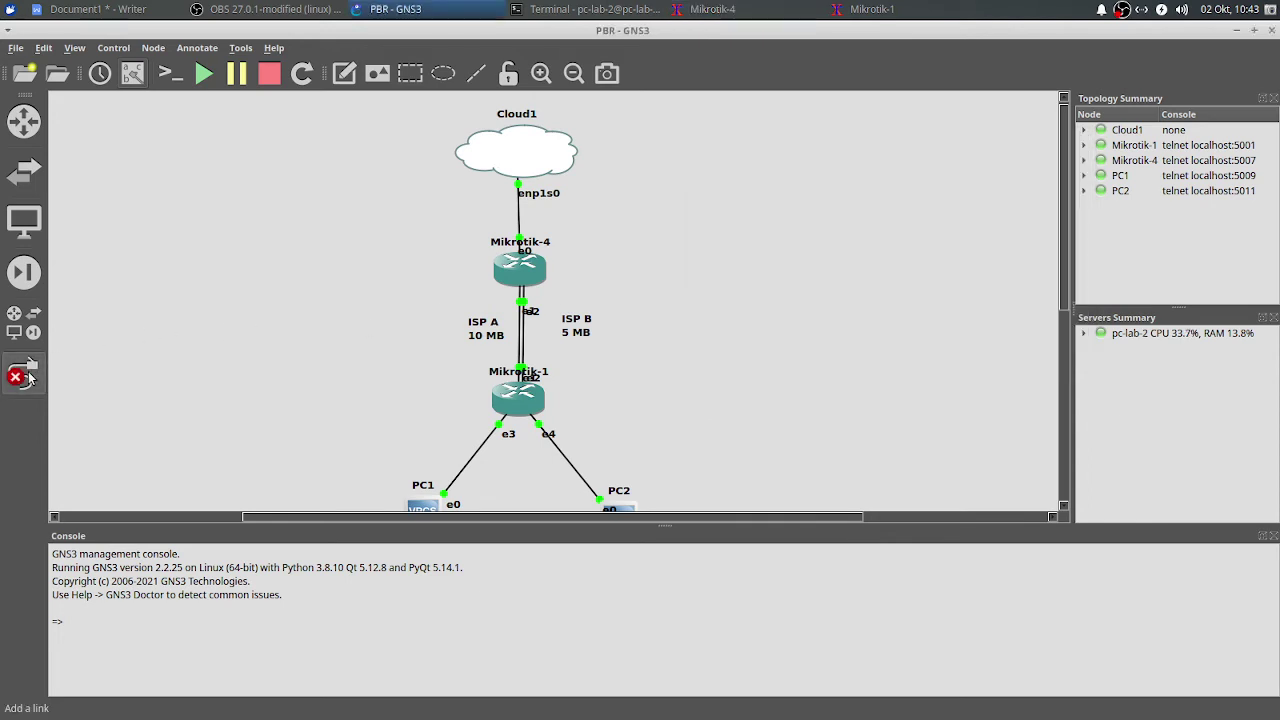
{"action": "left_click", "coordinate": [510, 269]}
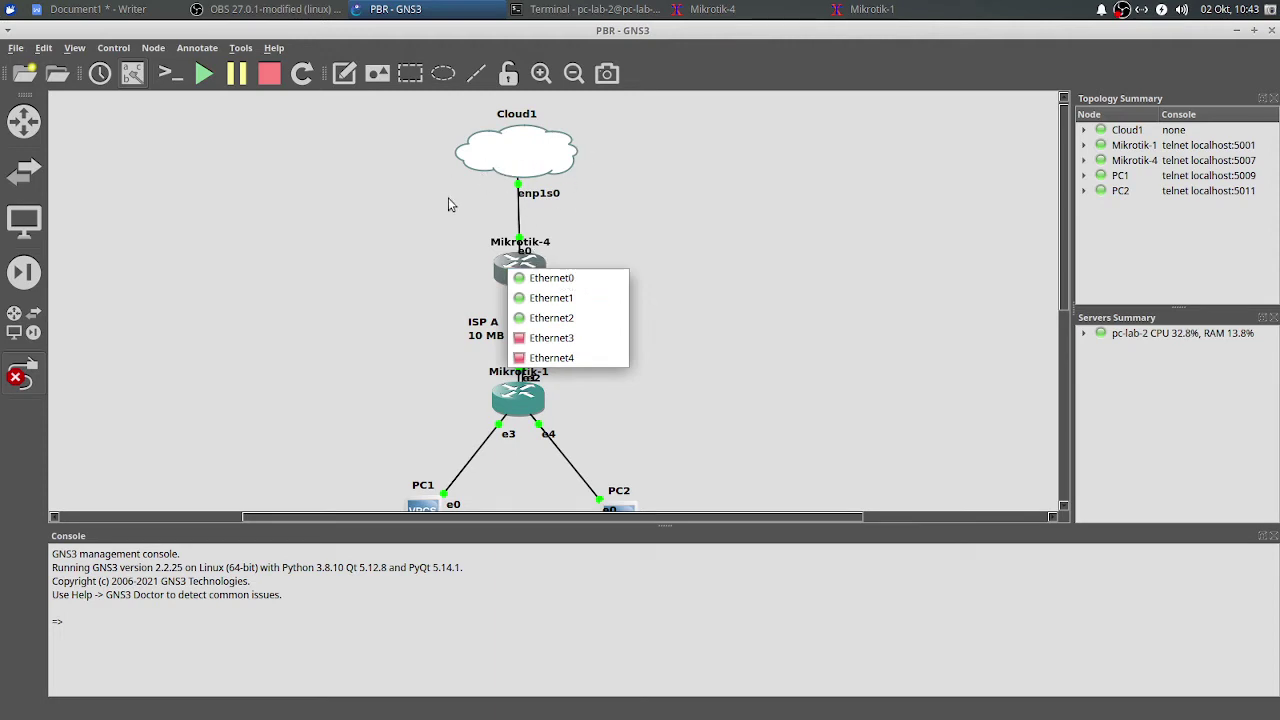
{"action": "left_click", "coordinate": [367, 219]}
{"action": "right_click", "coordinate": [387, 231]}
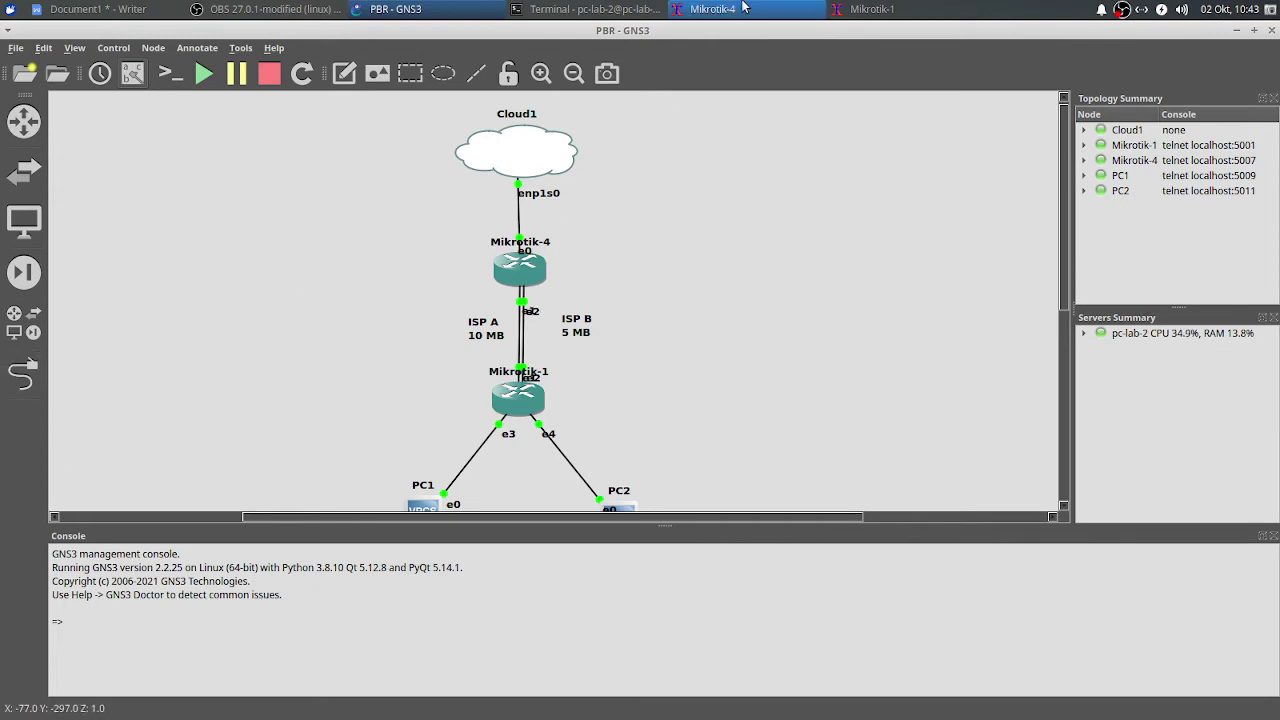
- Assign 10.10.10.1/24 to ether2 and 20.20.20.1/24 to ether3 on Mikrotik-4 with ip address add
{"action": "left_click", "coordinate": [712, 9]}
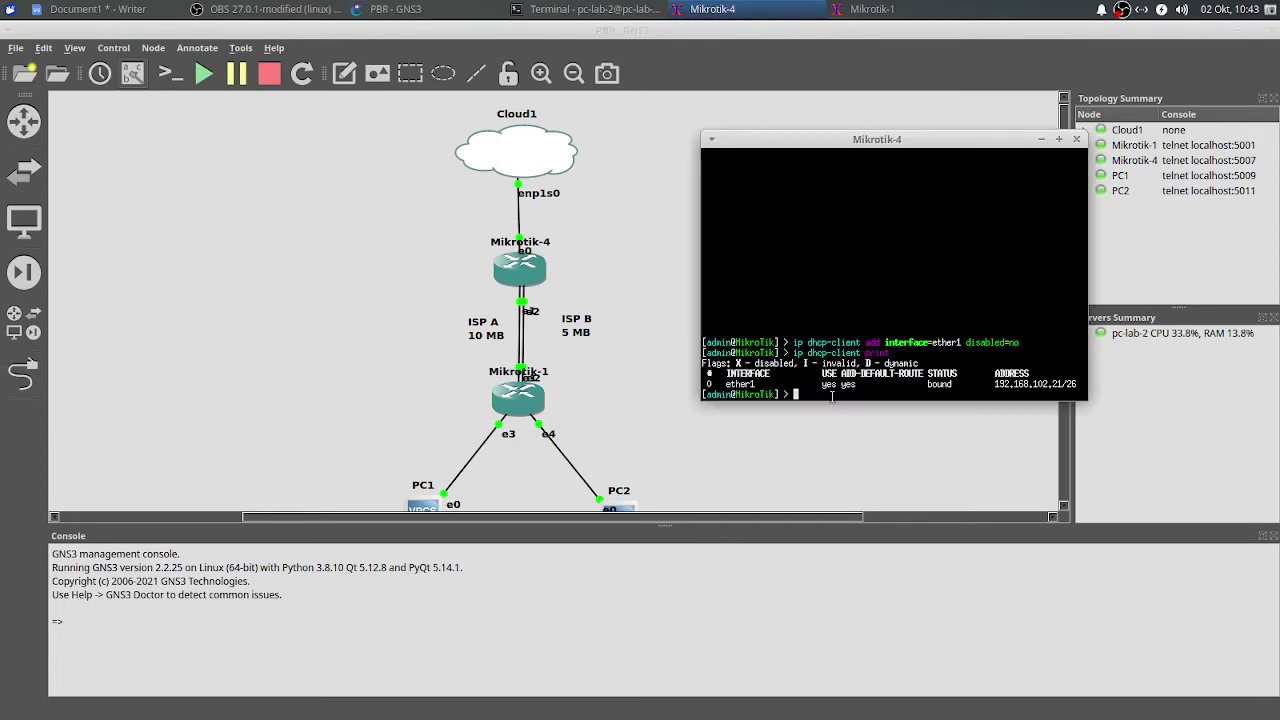
{"action": "type", "text": "ip address add address="}
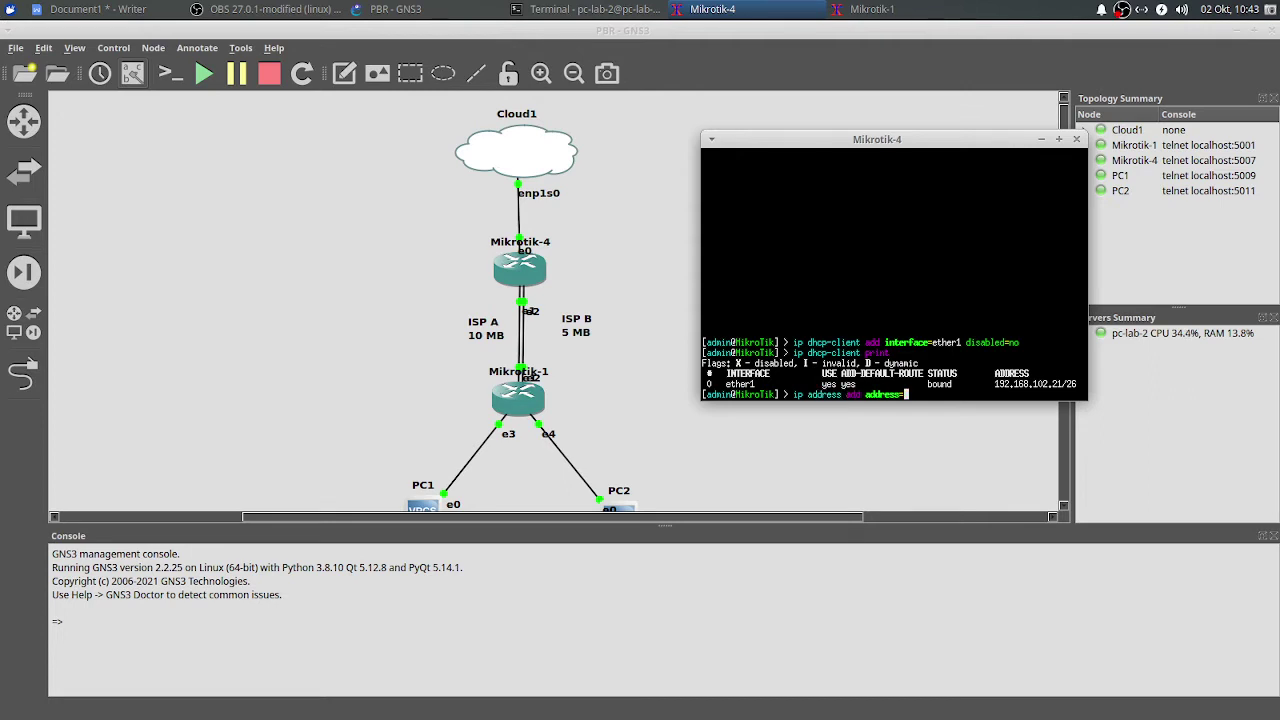
{"action": "type", "text": "10.10.10.1/24 interface=ether2"}
{"action": "key", "text": "Return"}
{"action": "type", "text": "ip address add address=20.20.20.1/24 interface=ether"}
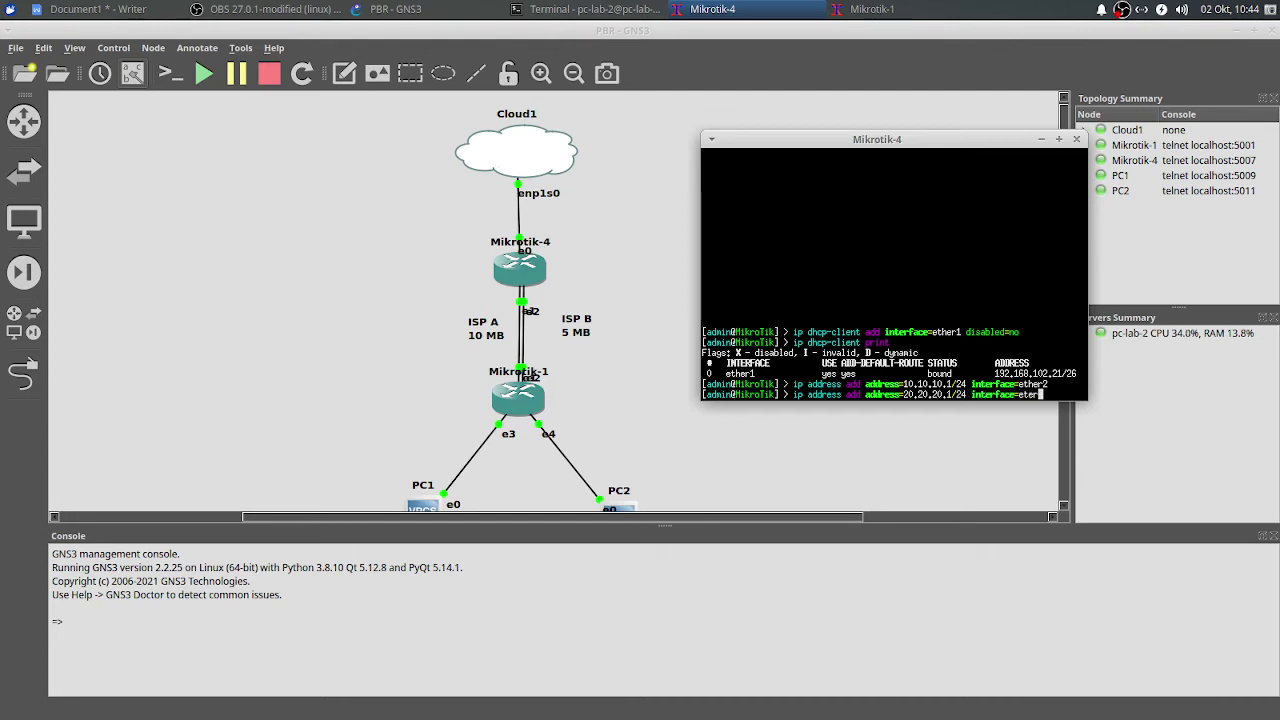
{"action": "type", "text": "3"}
{"action": "key", "text": "Return"}
- List Mikrotik-4's addresses with ip address print and compare the ether2 and ether3 entries with the Writer diagram and the GNS3 topology
{"action": "type", "text": "ip address print"}
{"action": "key", "text": "Return"}
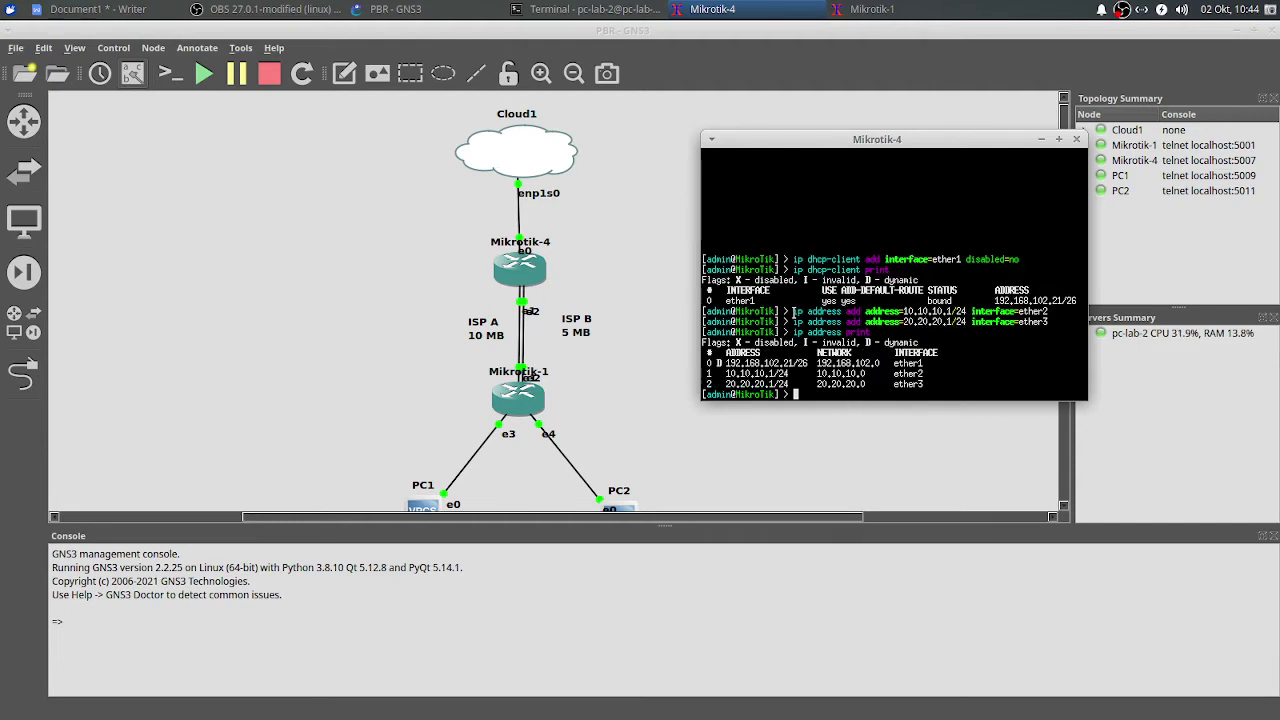
{"action": "left_click_drag", "start_coordinate": [796, 312], "coordinate": [1044, 312]}
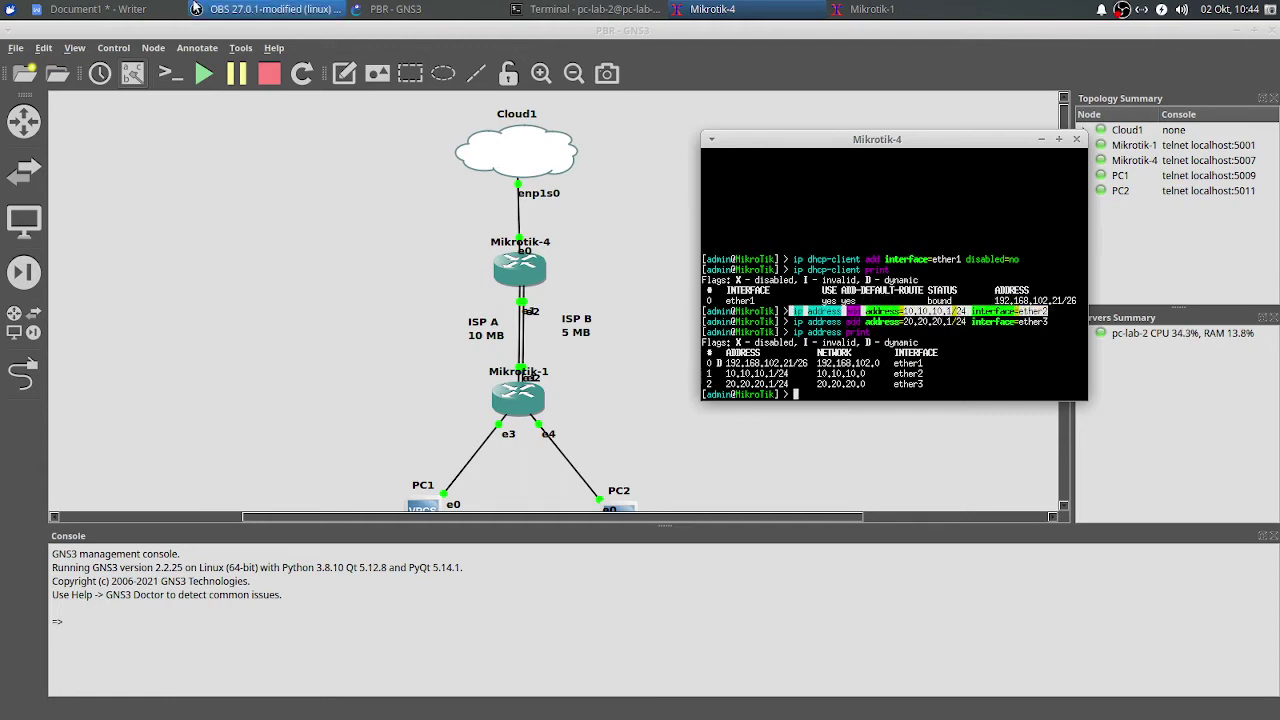
{"action": "left_click", "coordinate": [122, 8]}
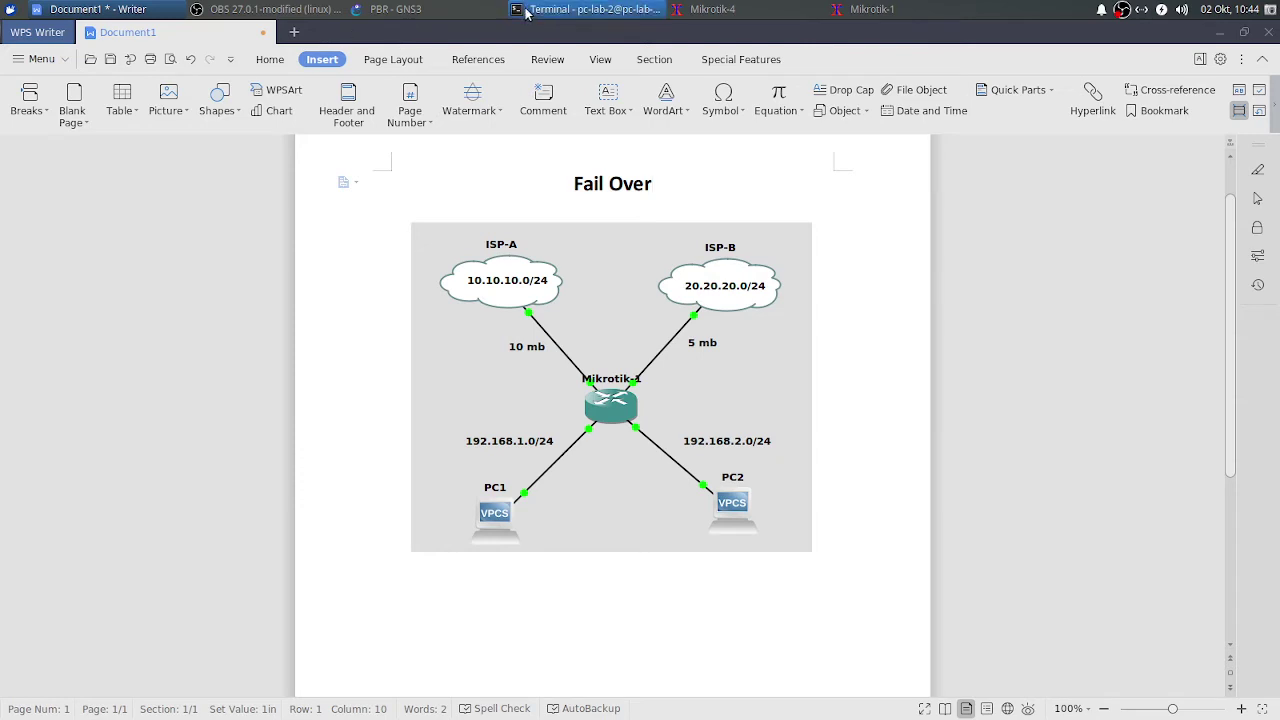
{"action": "left_click", "coordinate": [395, 9]}
{"action": "left_click", "coordinate": [712, 9]}
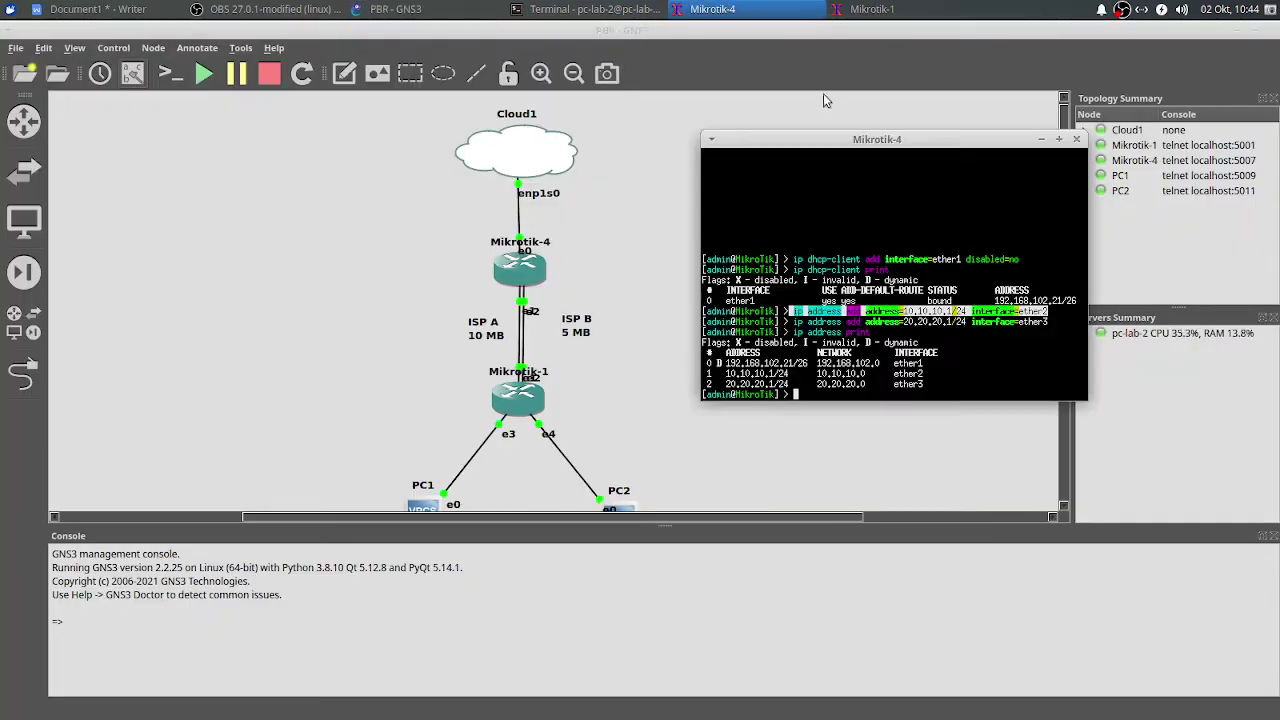
{"action": "left_click_drag", "start_coordinate": [793, 322], "coordinate": [1048, 322]}
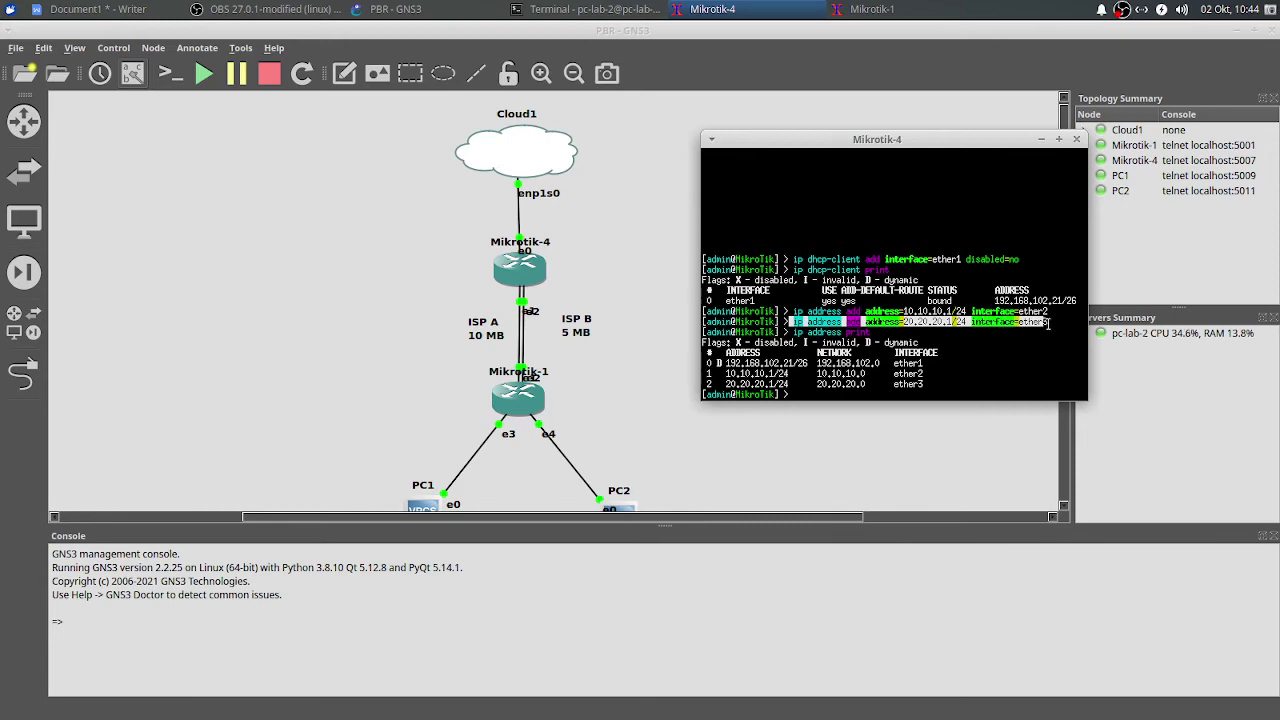
{"action": "left_click", "coordinate": [115, 8]}
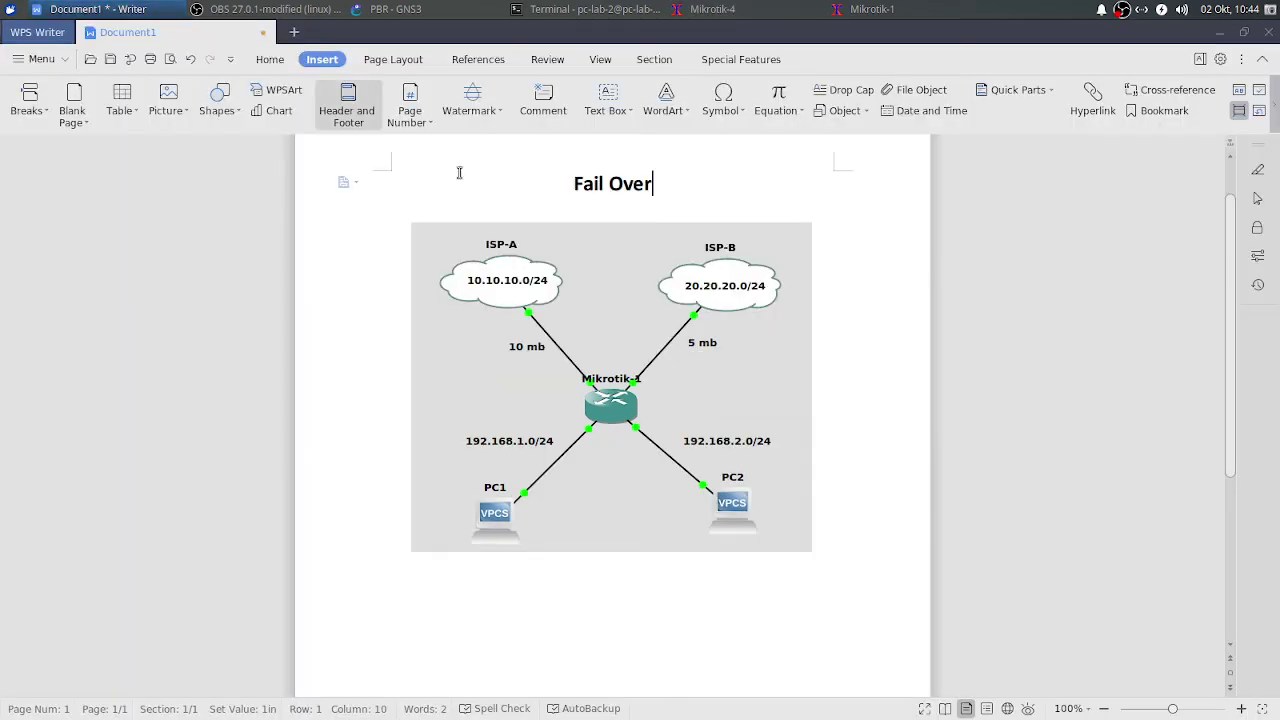
{"action": "left_click", "coordinate": [420, 8]}
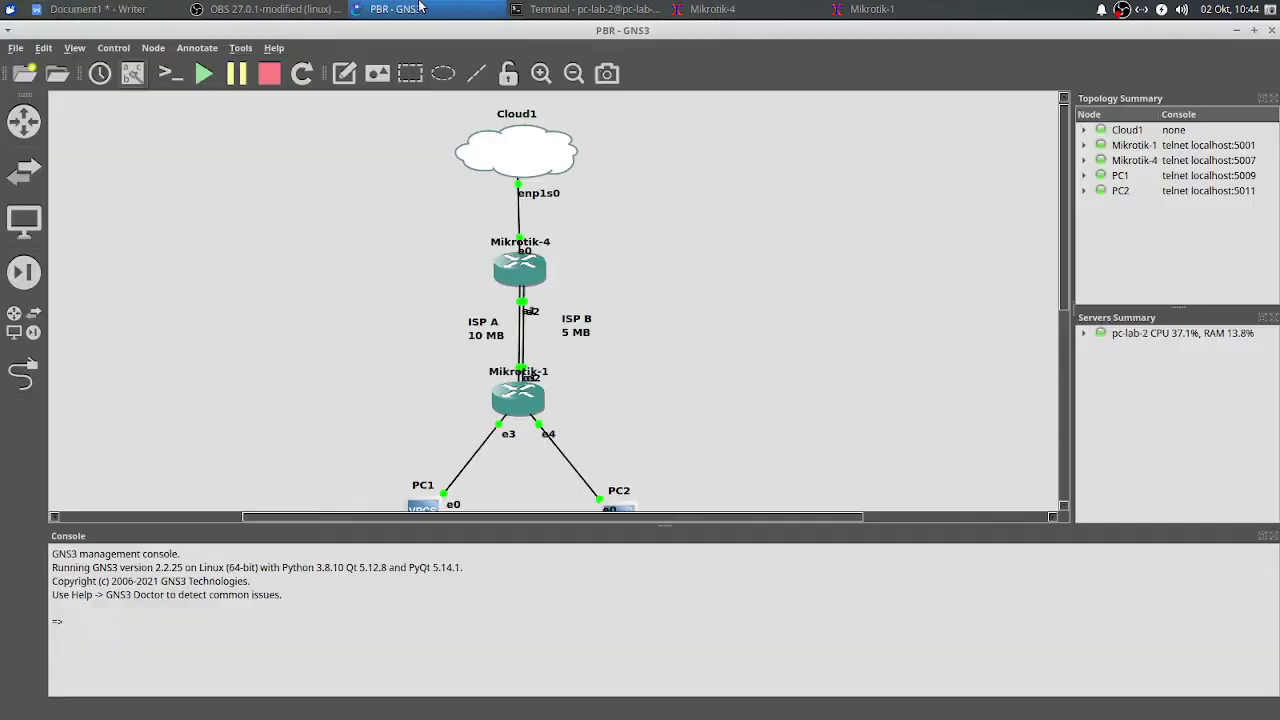
{"action": "left_click", "coordinate": [712, 8]}
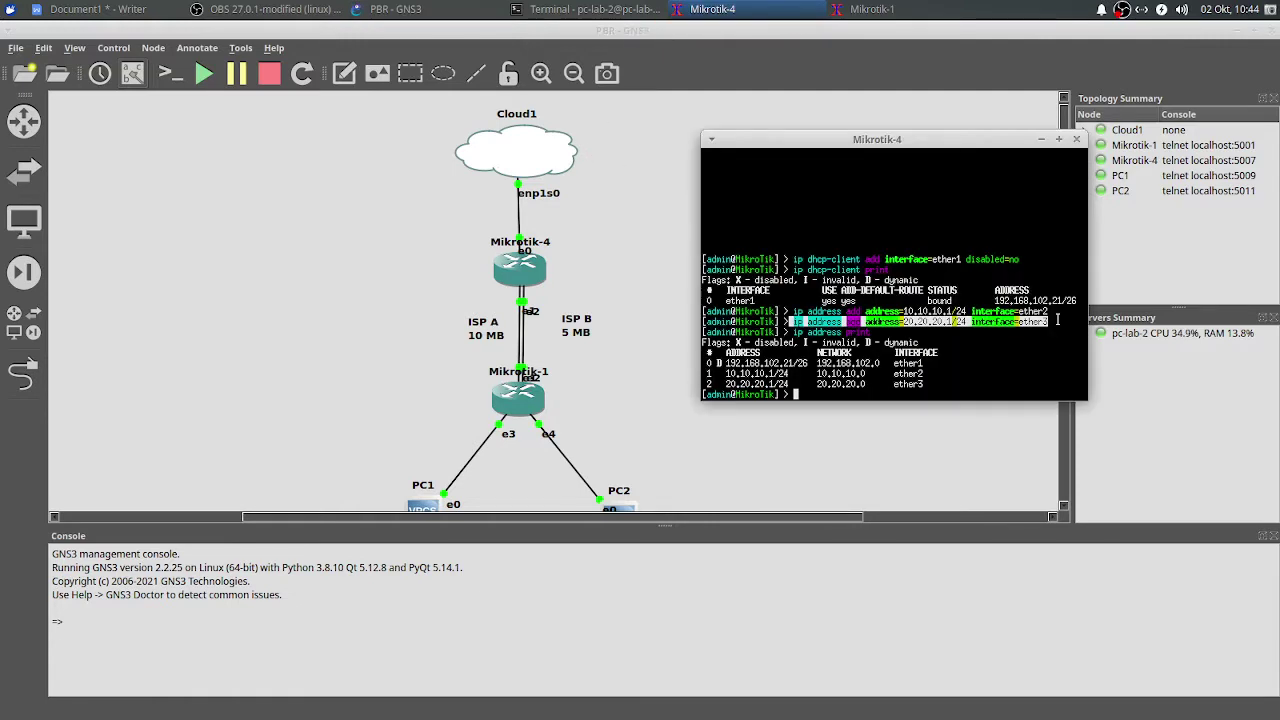
{"action": "left_click_drag", "start_coordinate": [1057, 313], "coordinate": [1023, 312]}
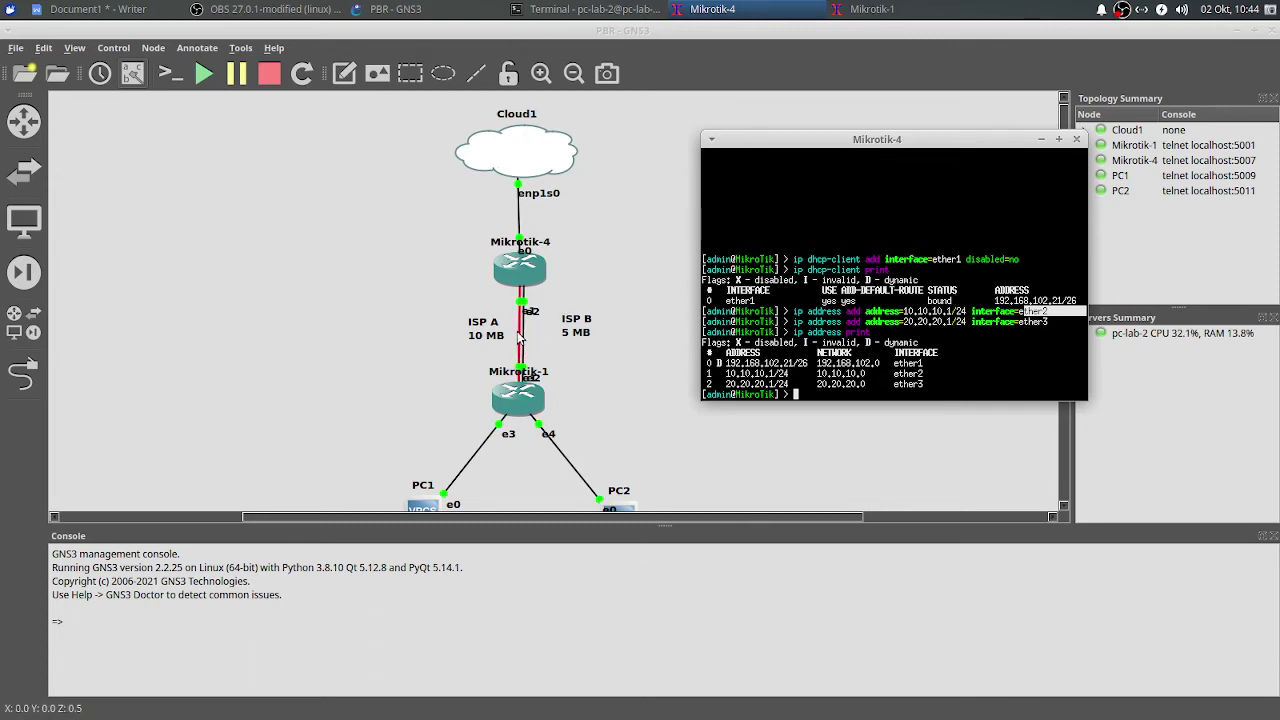
{"action": "left_click_drag", "start_coordinate": [1048, 321], "coordinate": [997, 333]}
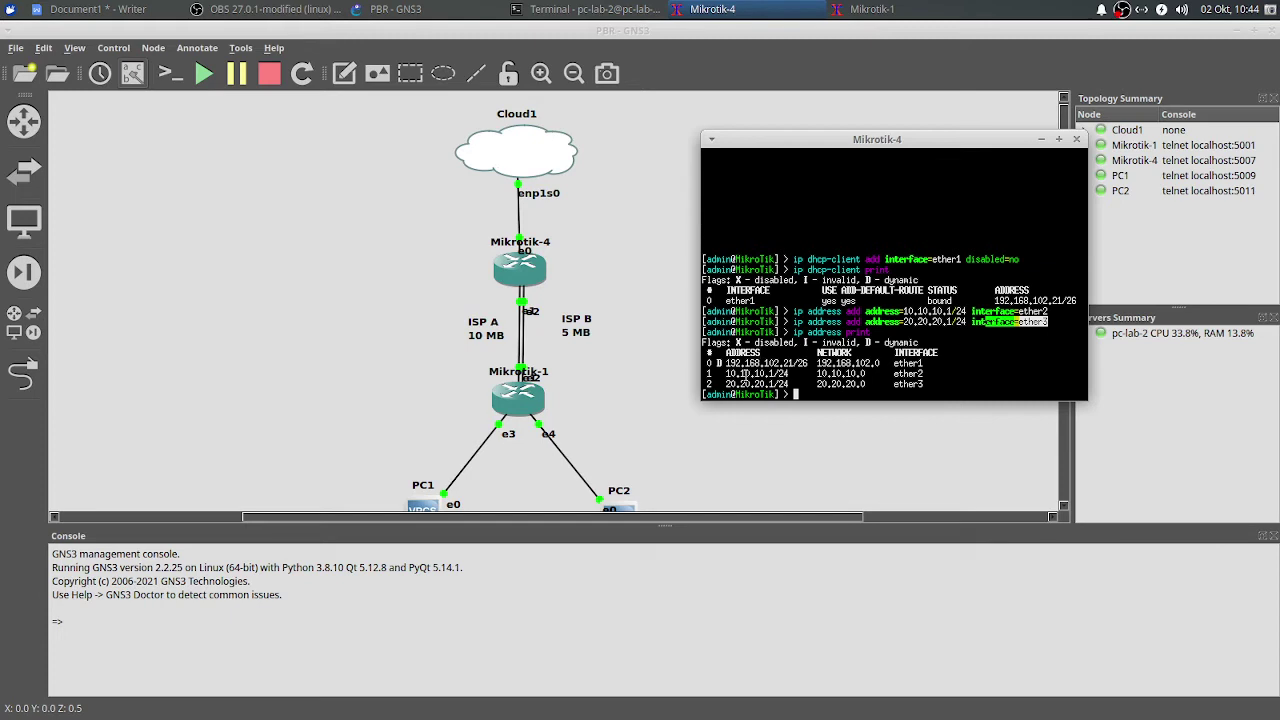
{"action": "left_click_drag", "start_coordinate": [725, 373], "coordinate": [866, 384]}
{"action": "left_click_drag", "start_coordinate": [727, 384], "coordinate": [806, 390]}
{"action": "left_click", "coordinate": [806, 390]}
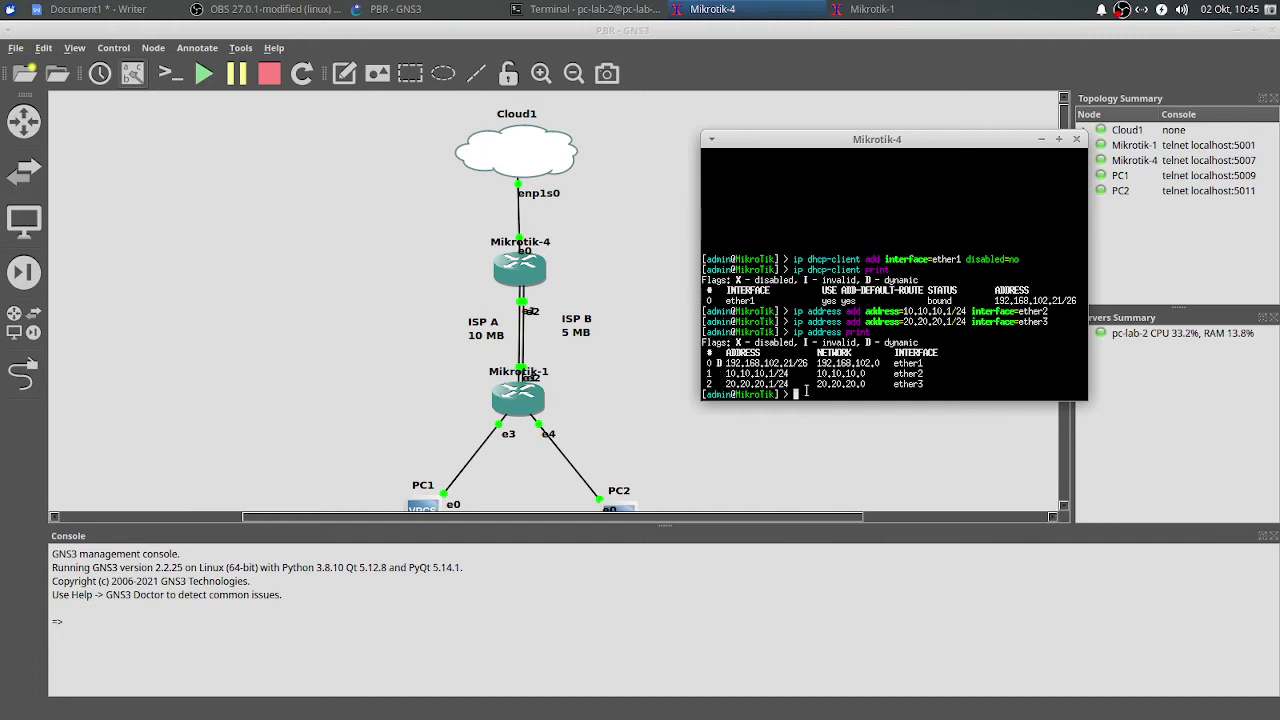
- Run ip dhcp-server setup on Mikrotik-4 for ether2, accepting network 10.10.10.0/24, gateway 10.10.10.1, pool 10.10.10.2-10.10.10.254, DNS 192.168.208.6 and lease time 10m
{"action": "type", "text": "ip dhcp-server setup"}
{"action": "key", "text": "Return"}
{"action": "type", "text": "ether2"}
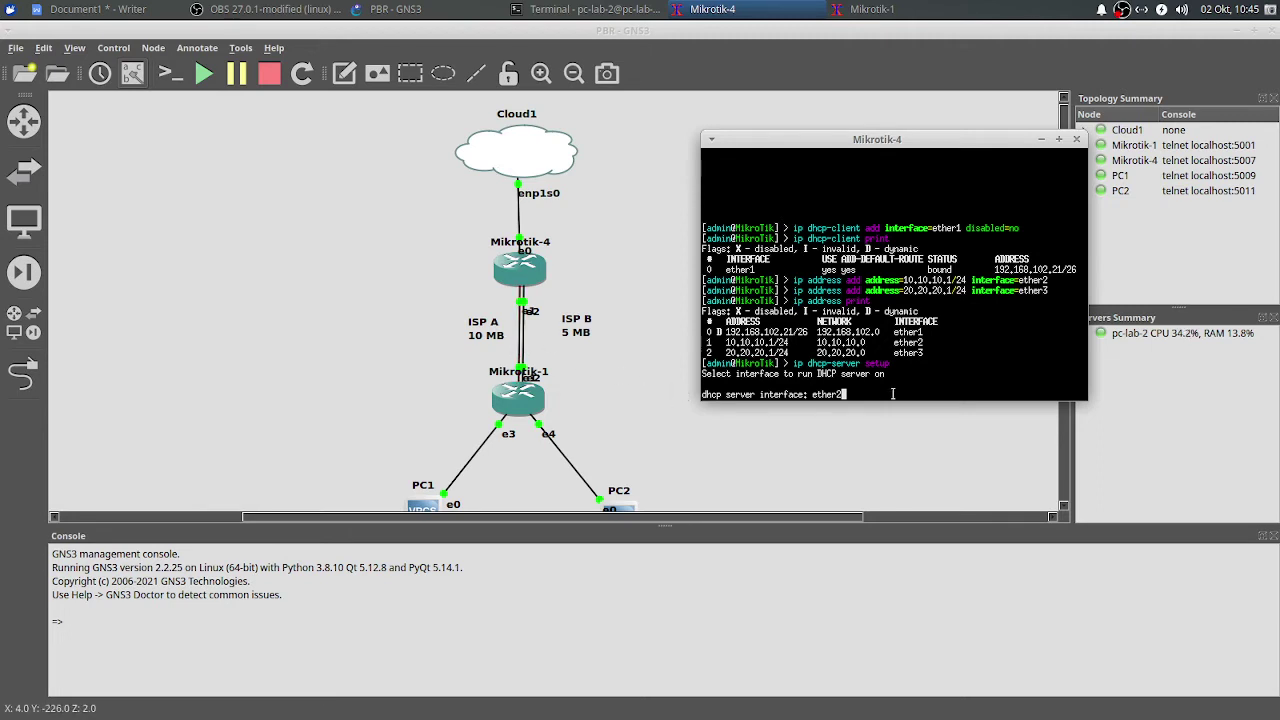
{"action": "key", "text": "Return"}
{"action": "key", "text": "Return"}
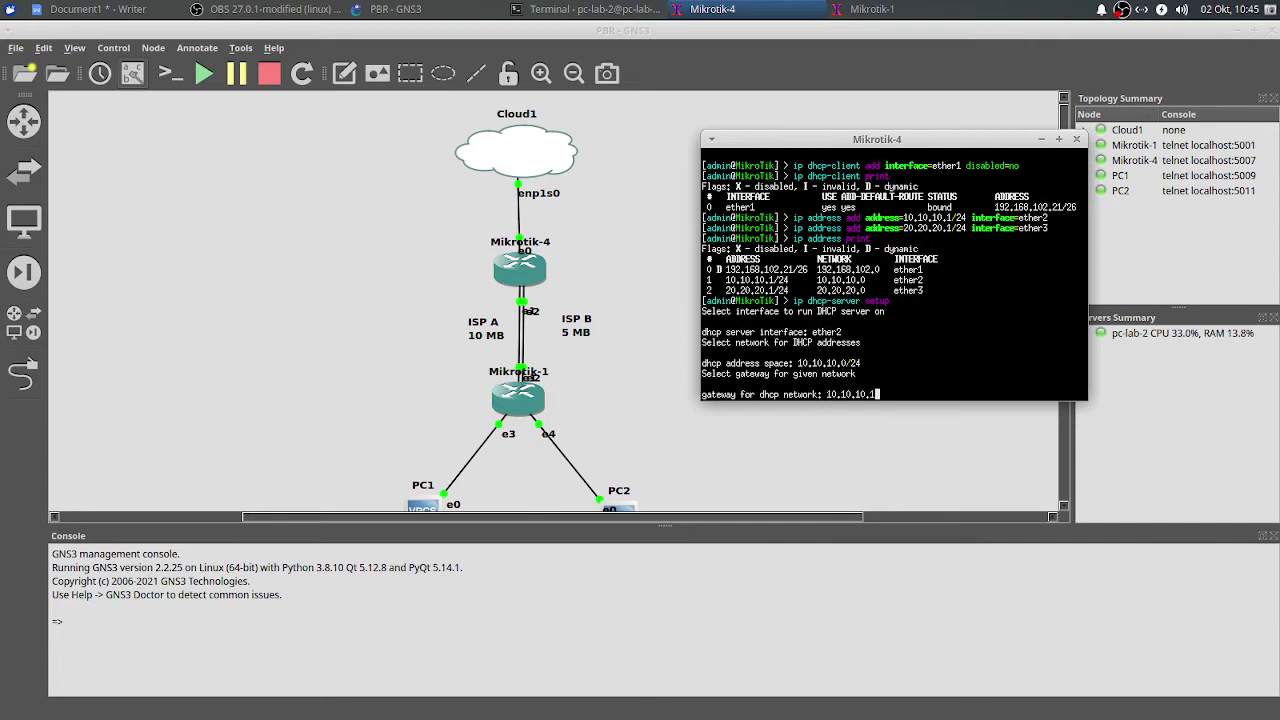
{"action": "key", "text": "Return"}
{"action": "key", "text": "Return"}
{"action": "key", "text": "Return"}
{"action": "key", "text": "Return"}
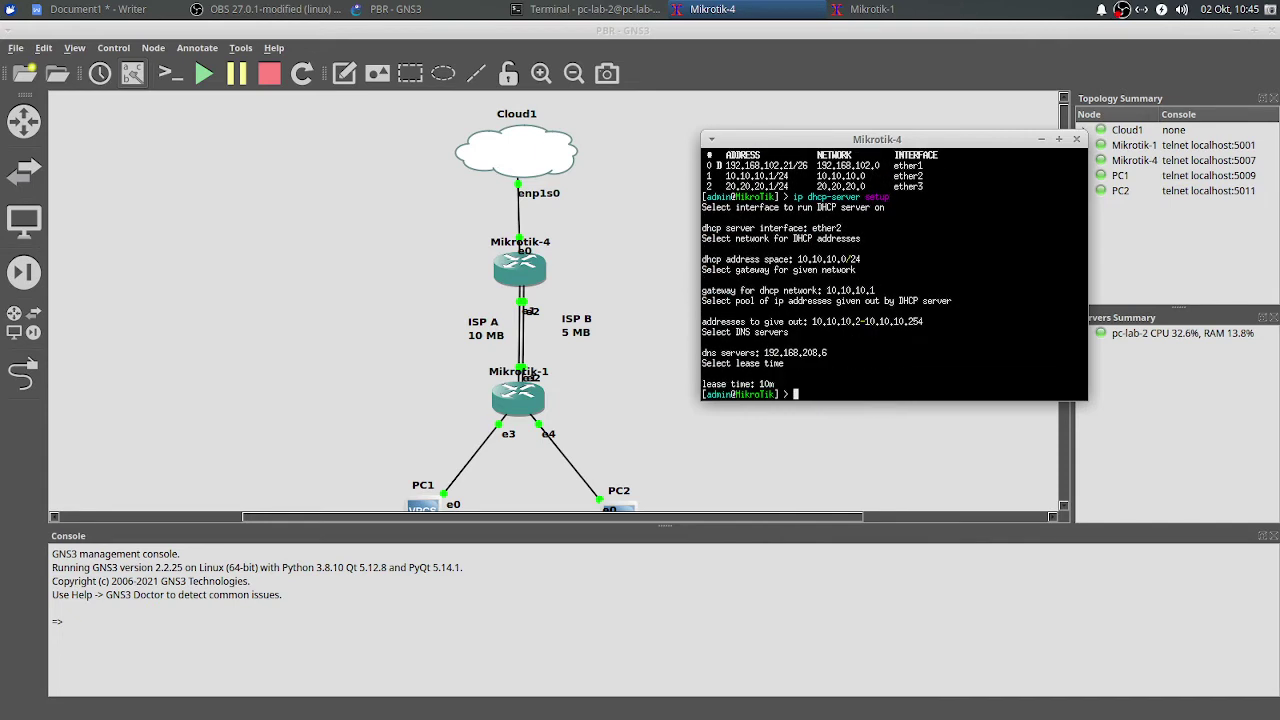
- Run ip dhcp-server setup for ether3, accepting network 20.20.20.0/24, gateway 20.20.20.1, pool 20.20.20.2-20.20.20.254, DNS 192.168.208.6 and lease time 10m
{"action": "type", "text": "ip dhcp-server setup"}
{"action": "key", "text": "Return"}
{"action": "type", "text": "ether"}
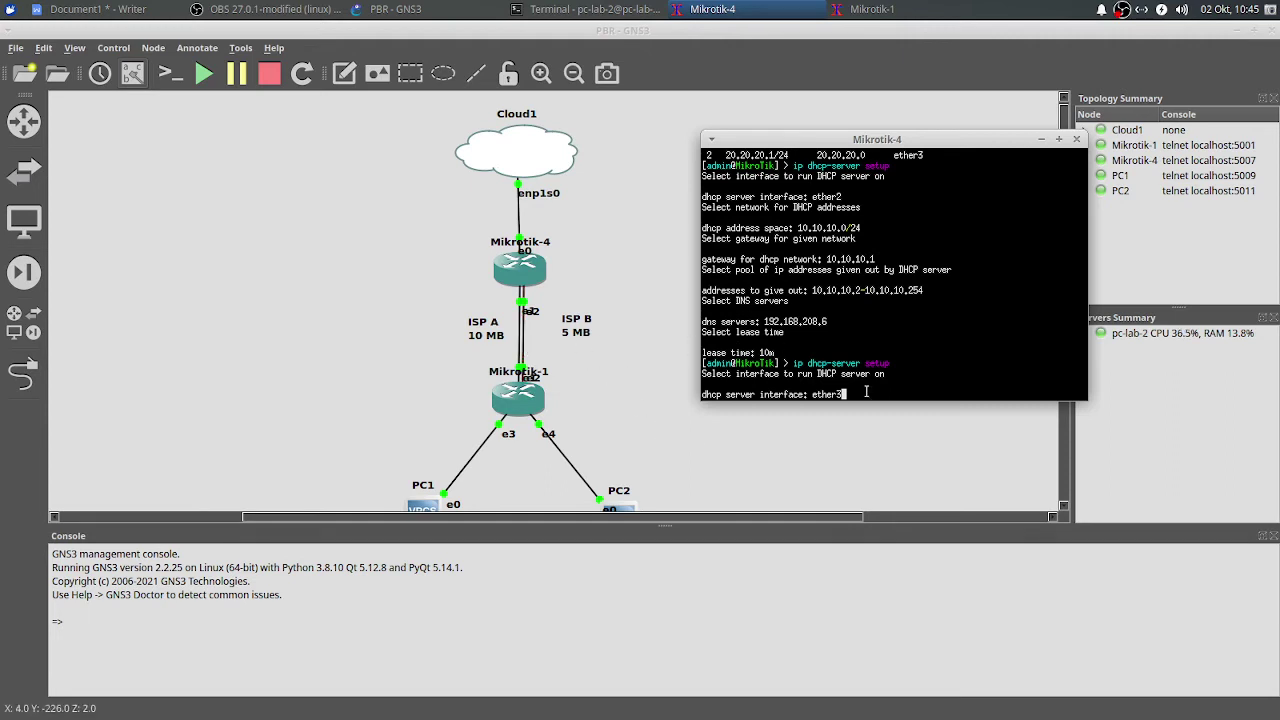
{"action": "type", "text": "3"}
{"action": "key", "text": "Return"}
{"action": "key", "text": "Return"}
{"action": "key", "text": "Return"}
{"action": "key", "text": "Return"}
{"action": "key", "text": "Return"}
{"action": "key", "text": "Return"}
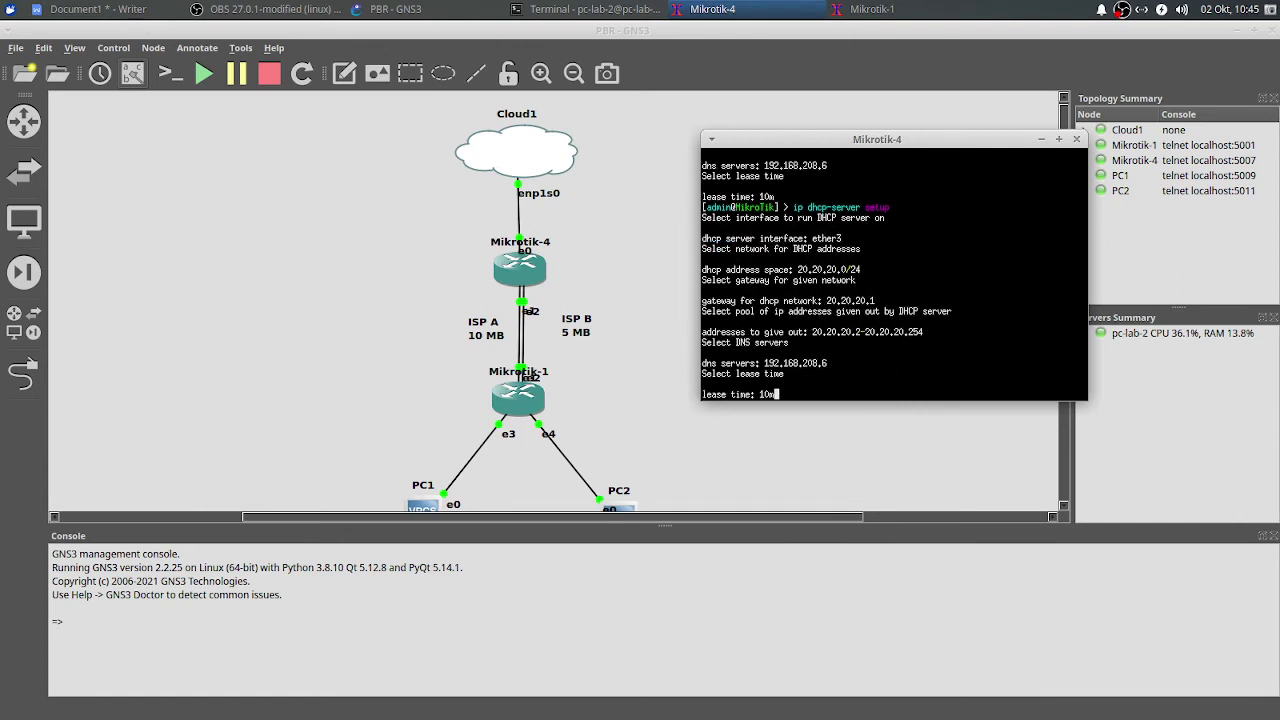
- List the DHCP servers with ip dhcp-server print and compare the ether2 and ether3 entries with the ISP networks in the Writer diagram
{"action": "type", "text": "ip dhcp-server print"}
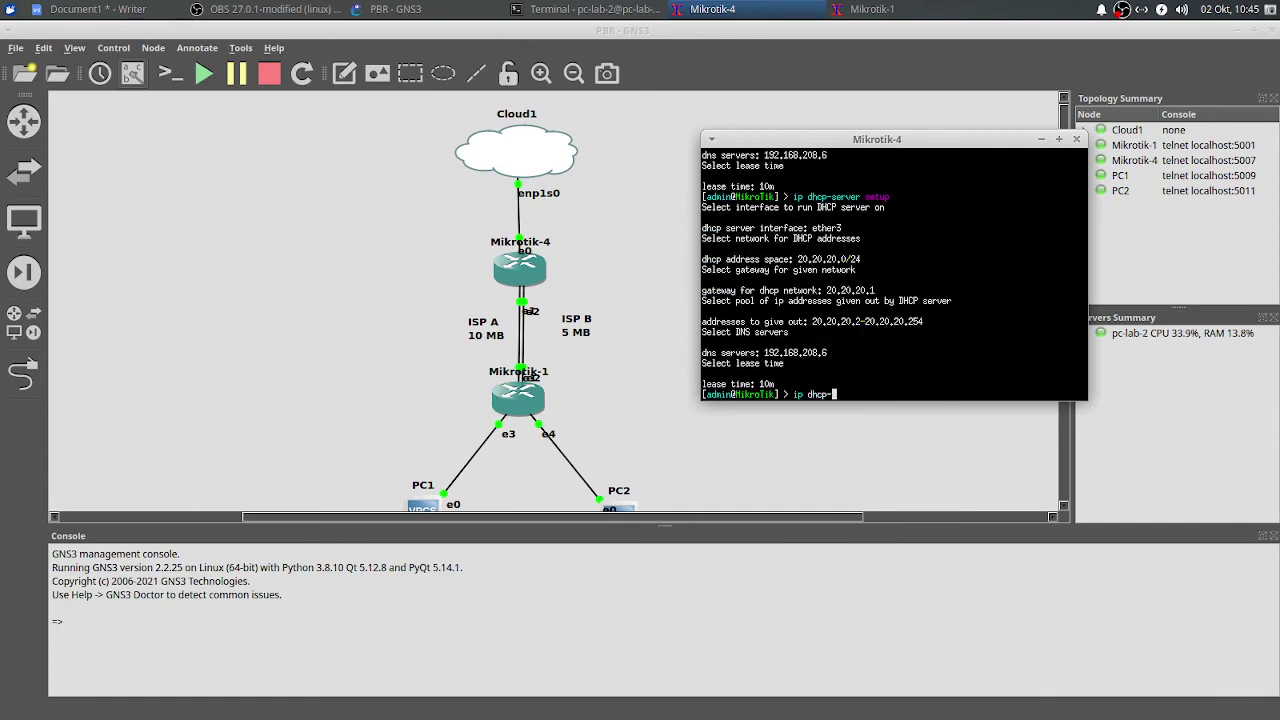
{"action": "key", "text": "Return"}
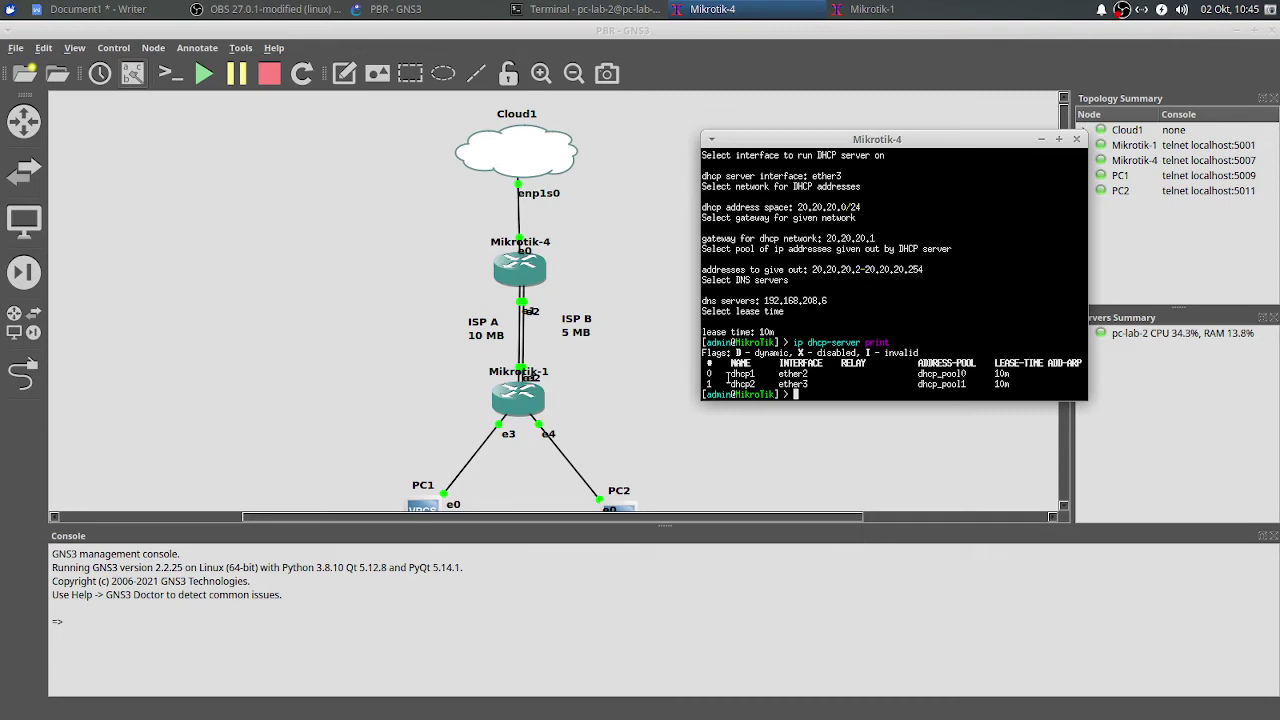
{"action": "left_click_drag", "start_coordinate": [727, 373], "coordinate": [891, 377]}
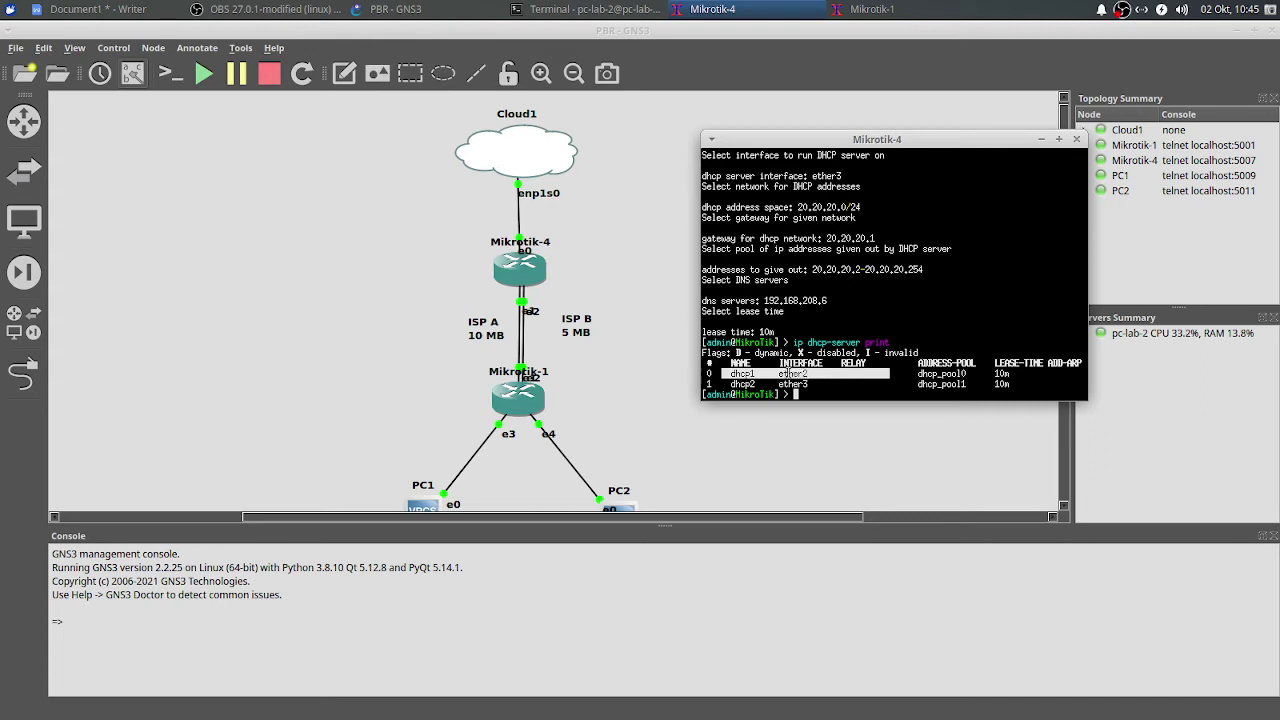
{"action": "left_click_drag", "start_coordinate": [733, 373], "coordinate": [890, 374]}
{"action": "left_click_drag", "start_coordinate": [730, 384], "coordinate": [1028, 387]}
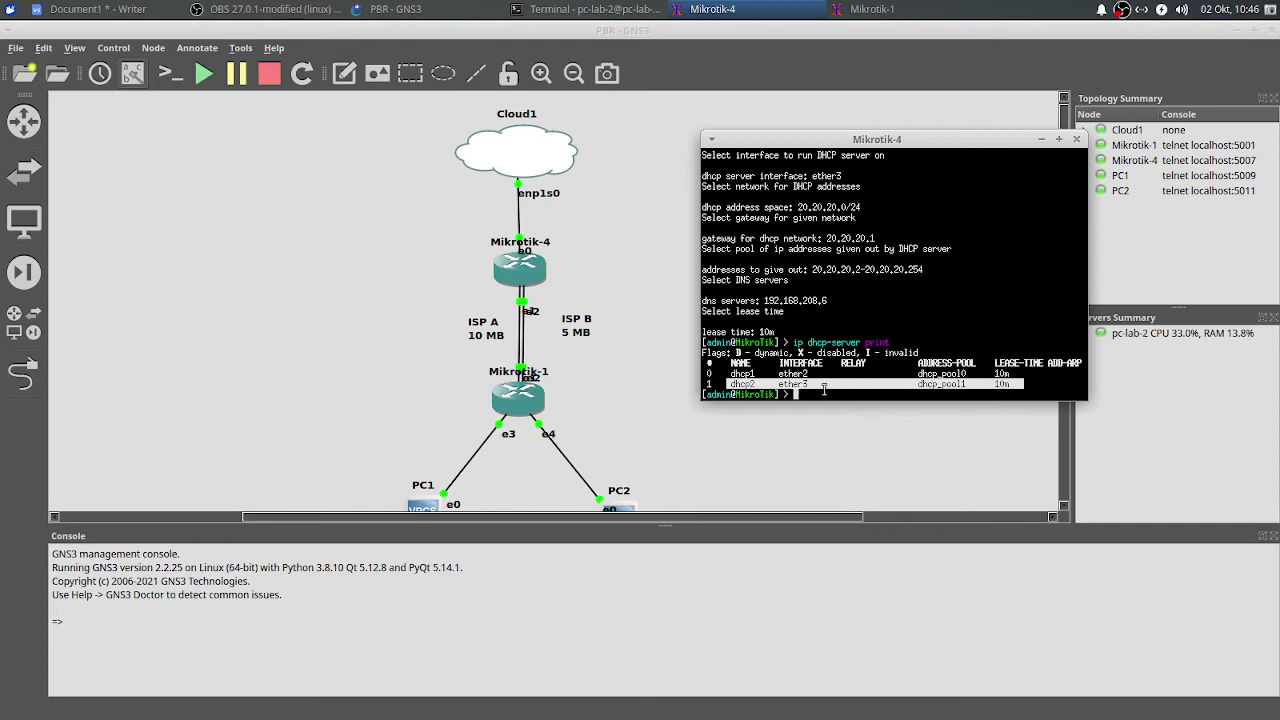
{"action": "left_click_drag", "start_coordinate": [731, 372], "coordinate": [824, 381]}
{"action": "left_click_drag", "start_coordinate": [731, 385], "coordinate": [822, 386]}
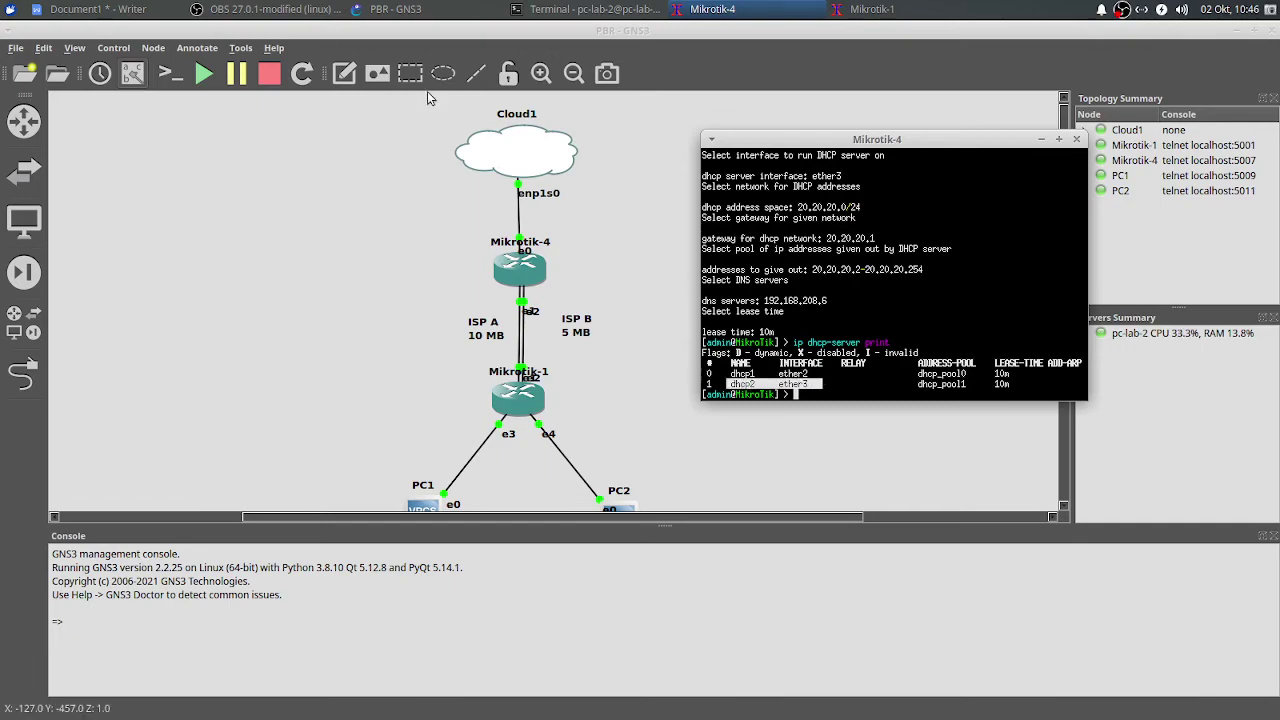
{"action": "left_click", "coordinate": [128, 9]}
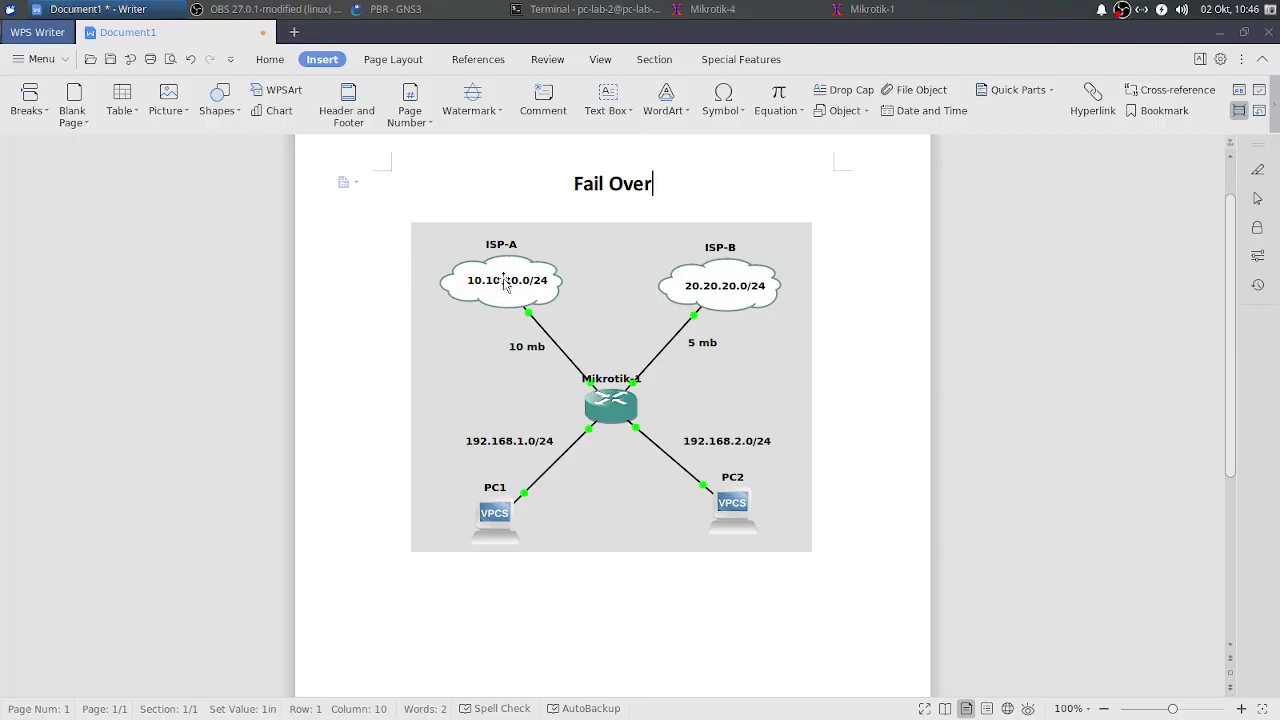
{"action": "left_click", "coordinate": [400, 9]}
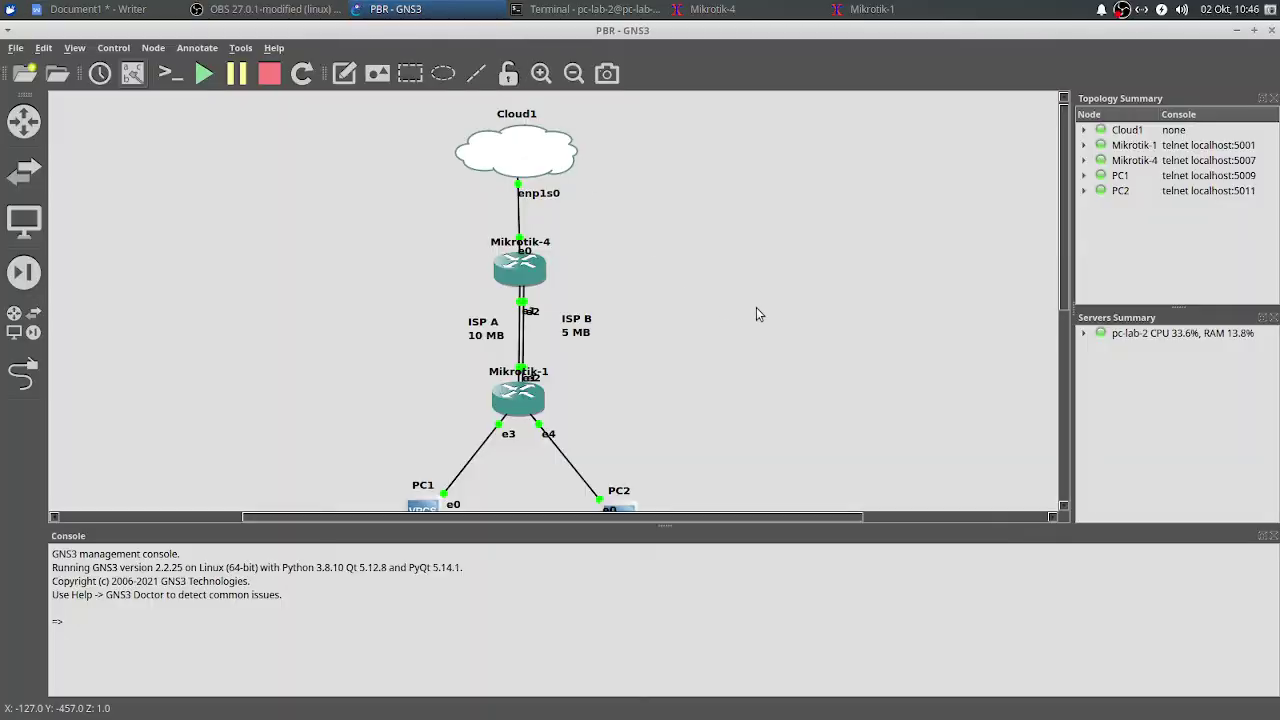
- In the Mikrotik-4 console, add a NAT rule with ip firewall nat add chain=srcnat out-interface=ether1 disabled=no
{"action": "left_click", "coordinate": [712, 9]}
{"action": "left_click", "coordinate": [830, 396]}
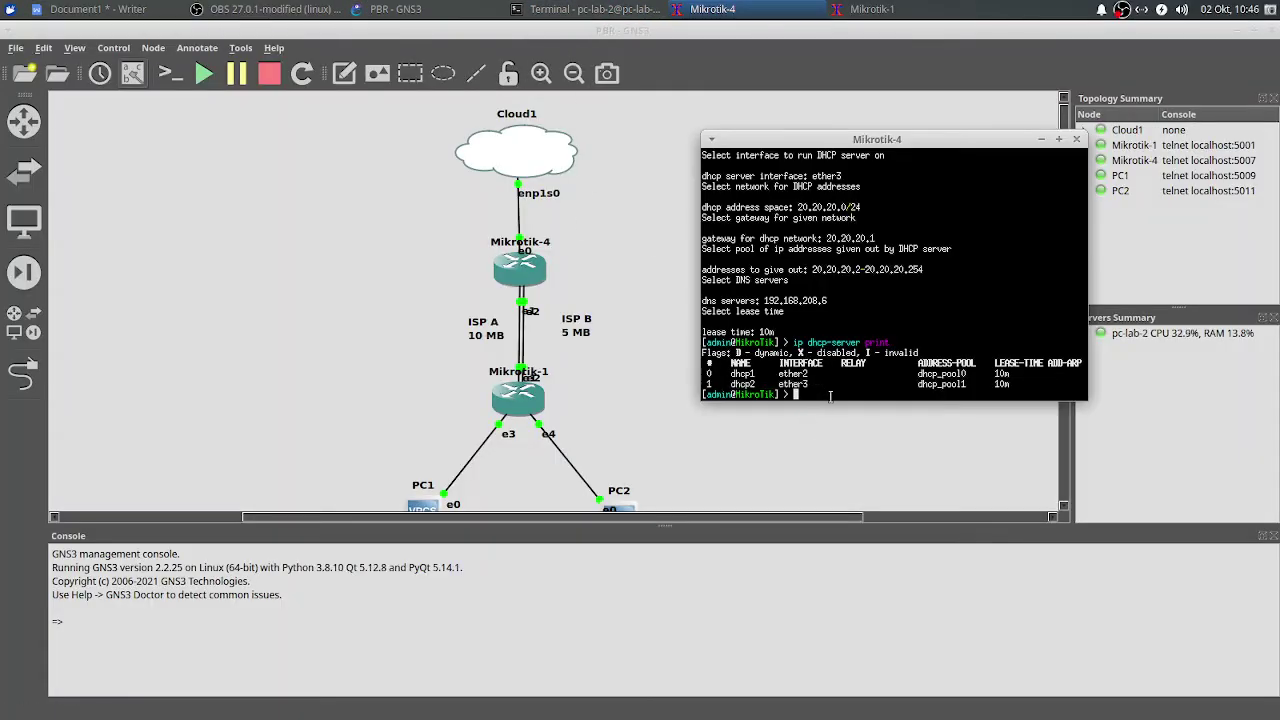
{"action": "type", "text": "ip firewall nat add chain=srcnat out-interface=ether1 disabled=no"}
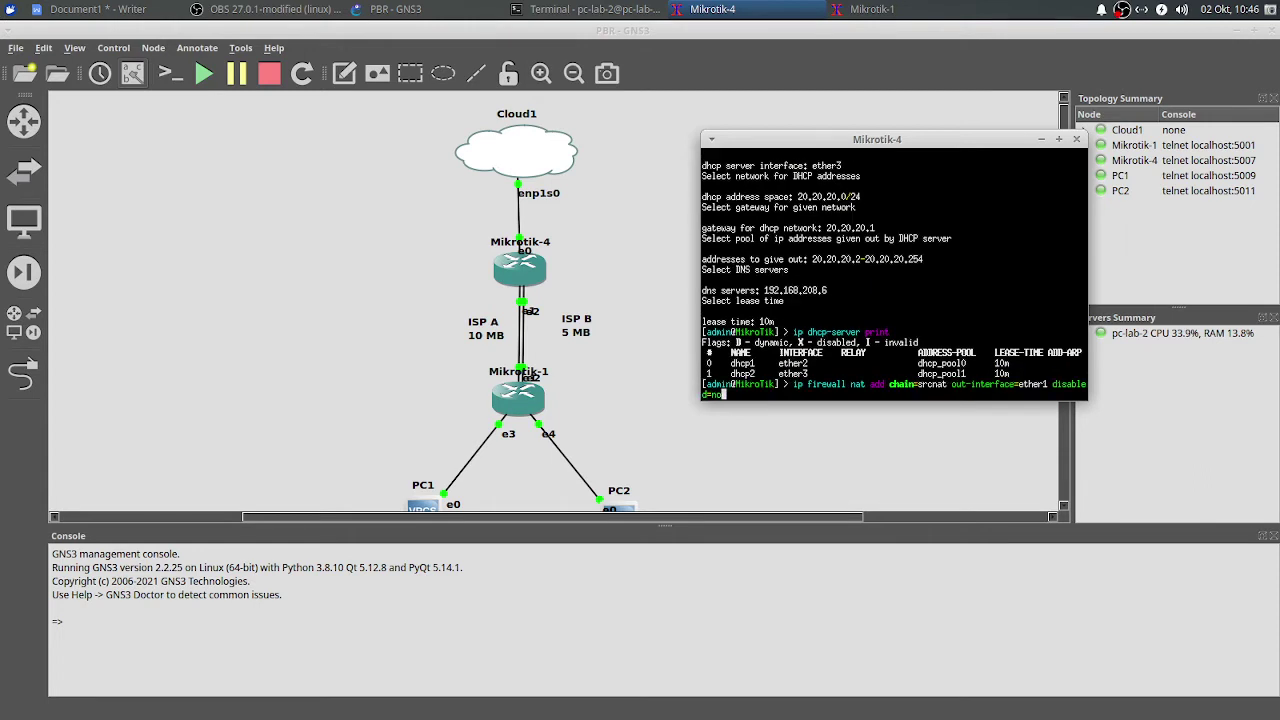
{"action": "key", "text": "Return"}
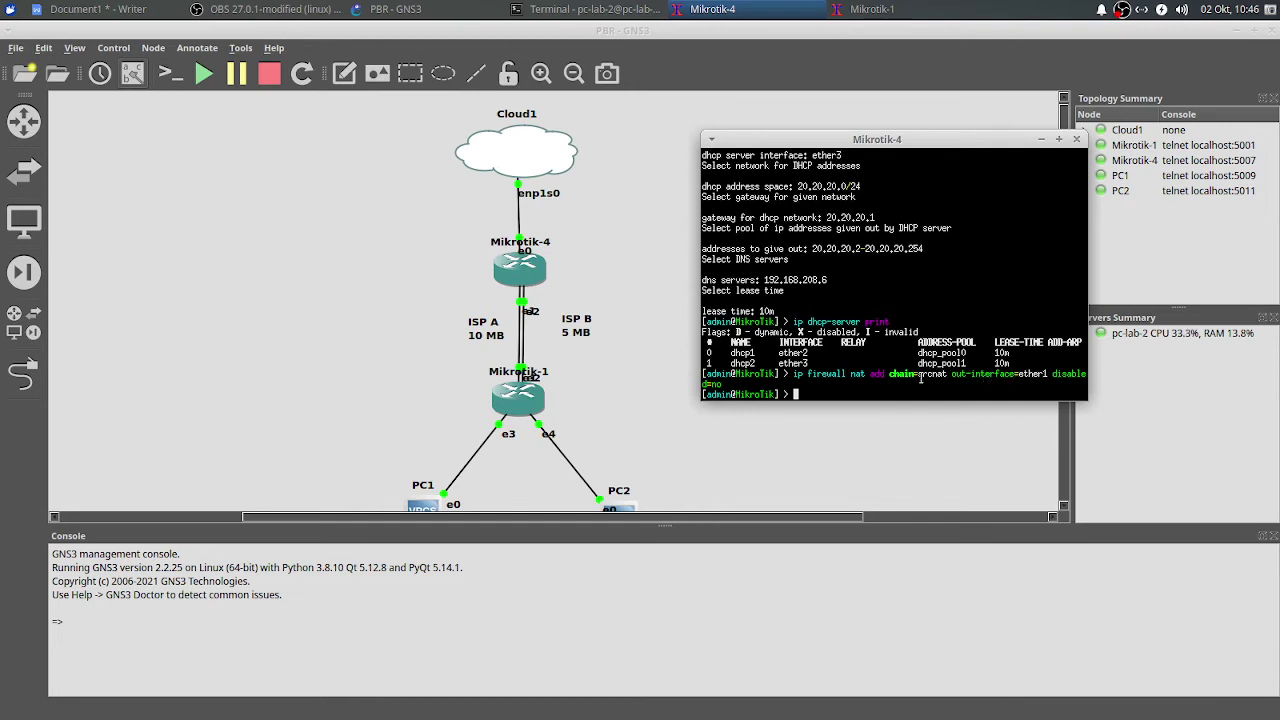
- Check Mikrotik-4's Ethernet port list in the GNS3 topology for the port facing Cloud1, without creating a link
{"action": "left_click", "coordinate": [528, 263]}
{"action": "left_click", "coordinate": [526, 266]}
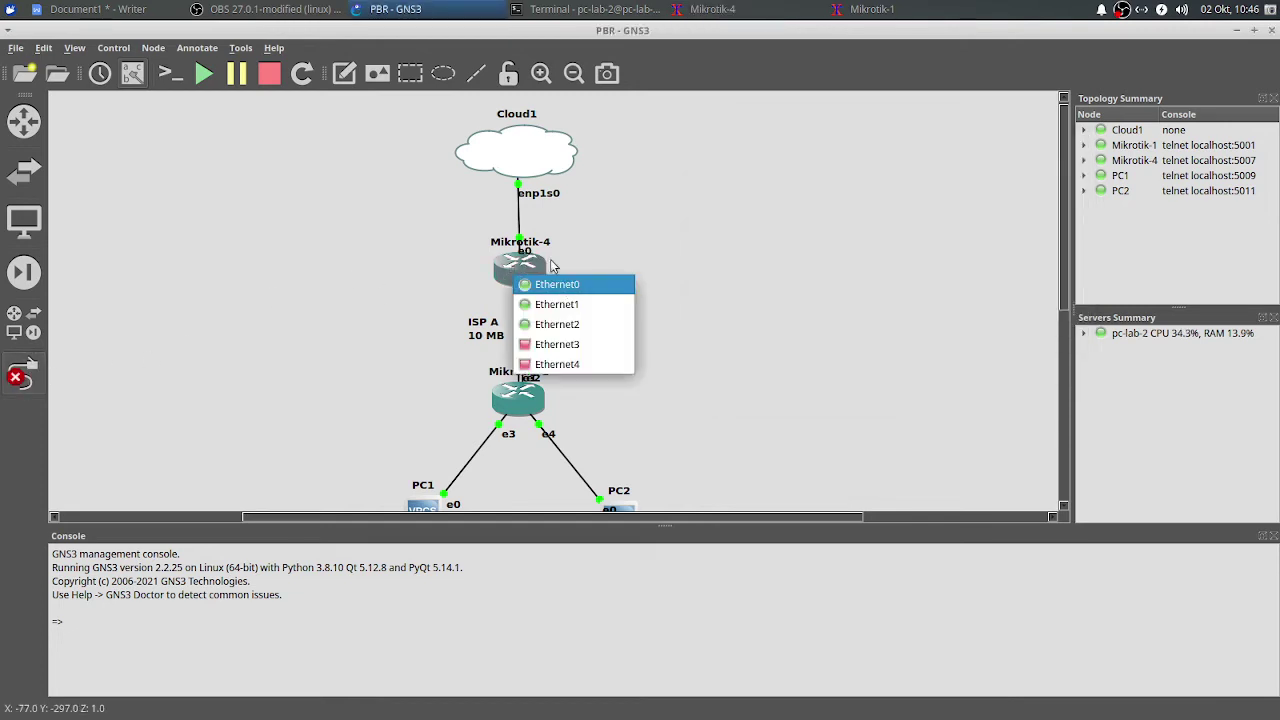
{"action": "left_click", "coordinate": [370, 217]}
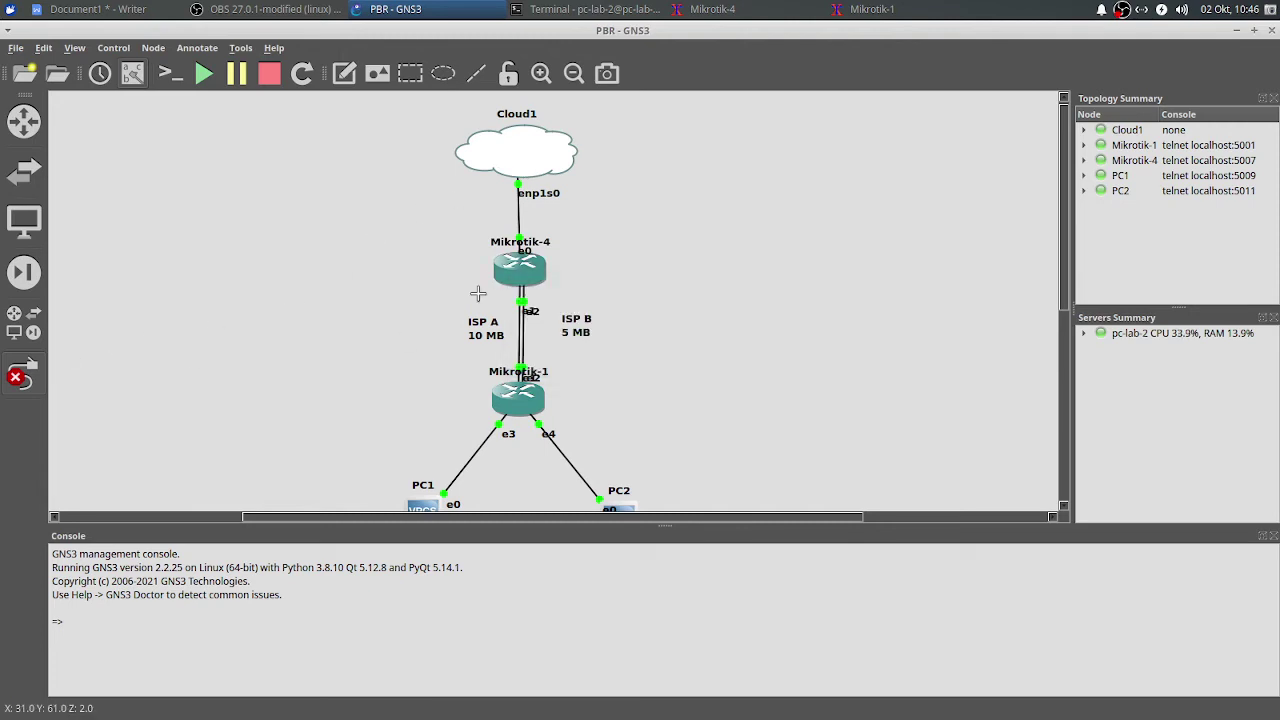
{"action": "left_click", "coordinate": [24, 376]}
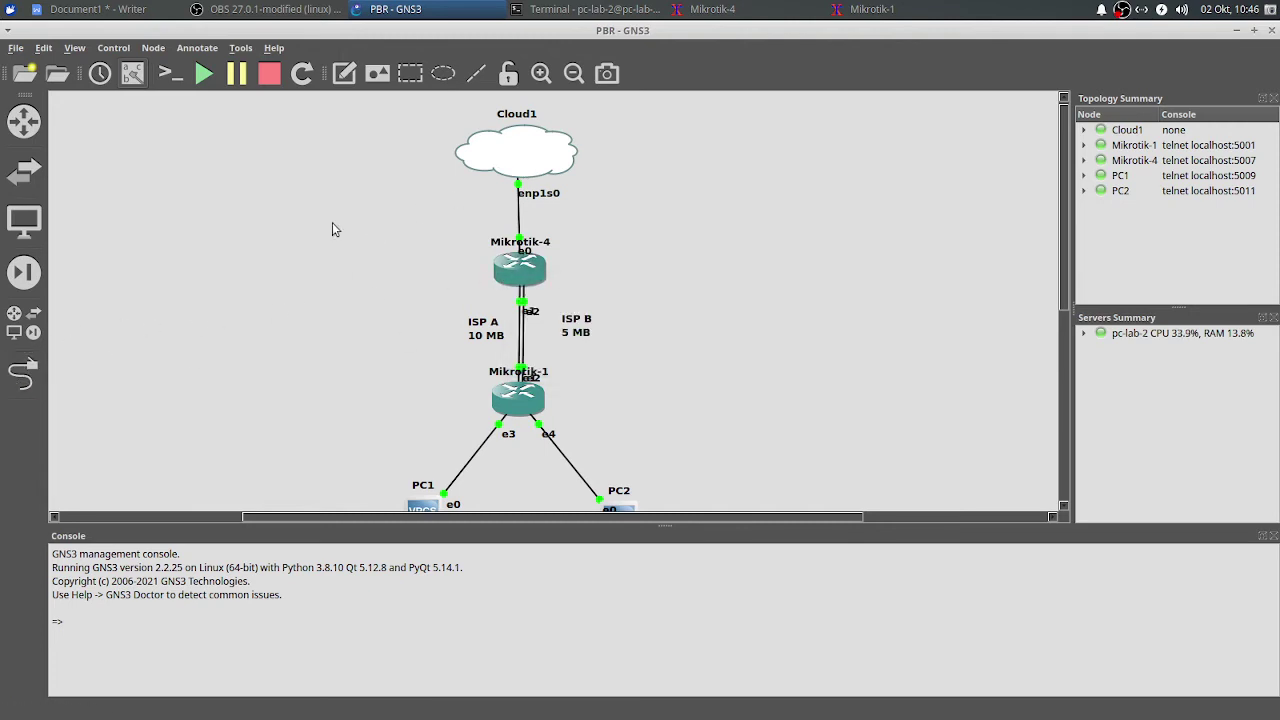
- Return to the Mikrotik-4 console and list the NAT rules with ip firewall nat print to review the srcnat entry
{"action": "left_click", "coordinate": [726, 8]}
{"action": "type", "text": "ip firewall nat pri"}
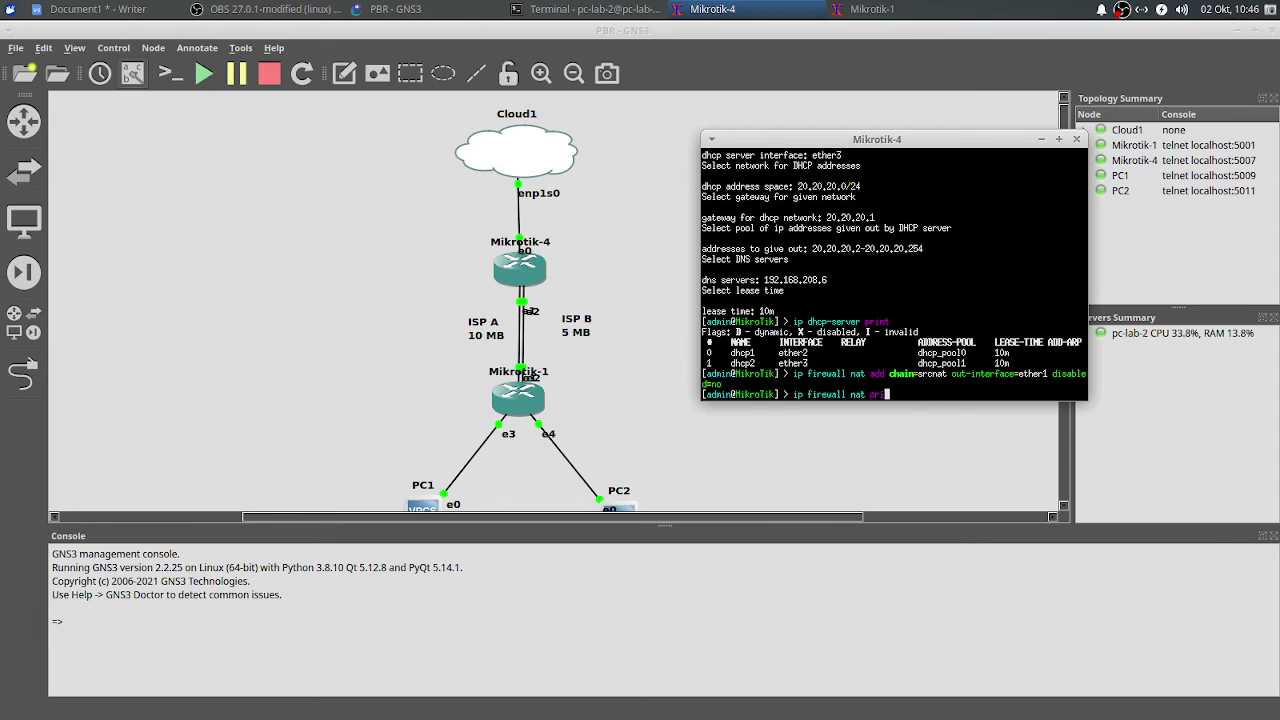
{"action": "type", "text": "nt"}
{"action": "key", "text": "Return"}
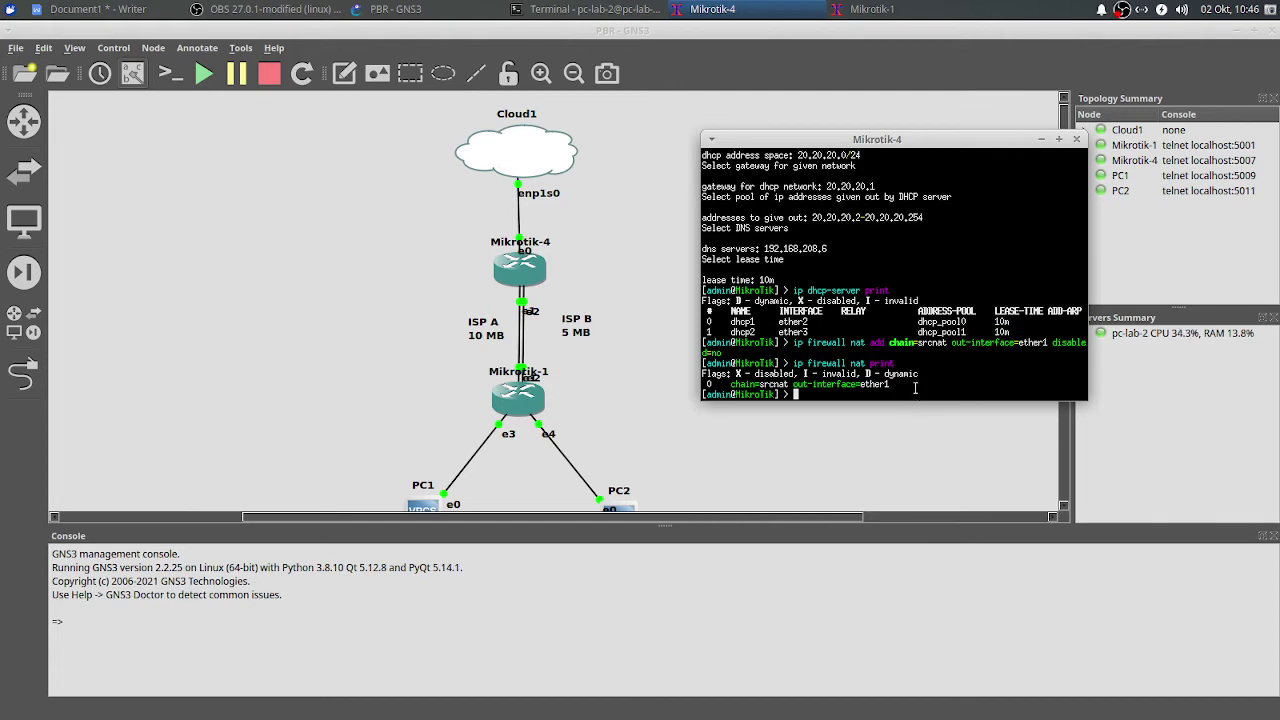
{"action": "left_click_drag", "start_coordinate": [822, 342], "coordinate": [916, 337]}
{"action": "left_click_drag", "start_coordinate": [897, 384], "coordinate": [722, 384]}
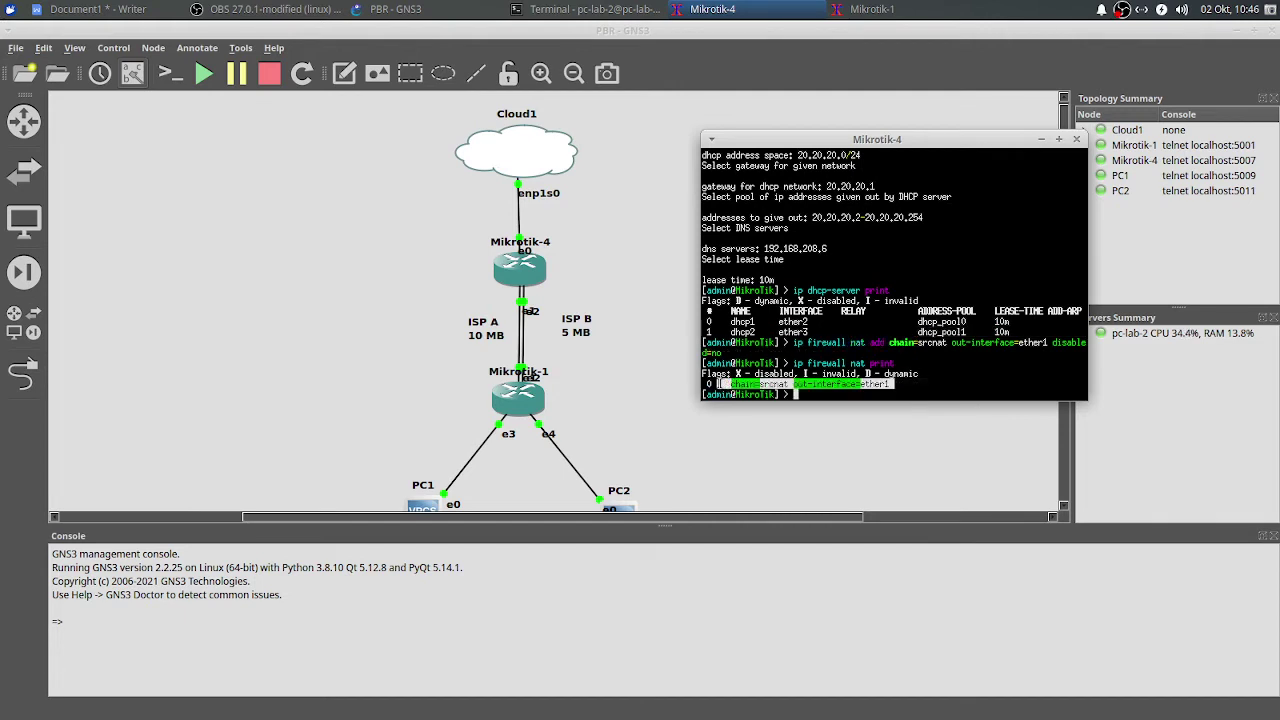
- List Mikrotik-4's addresses with ip address print and test its internet connection with ping 8.8.8.8, stopping after a few replies
{"action": "left_click_drag", "start_coordinate": [897, 362], "coordinate": [866, 363]}
{"action": "left_click", "coordinate": [836, 399]}
{"action": "type", "text": "ip address print"}
{"action": "key", "text": "Return"}
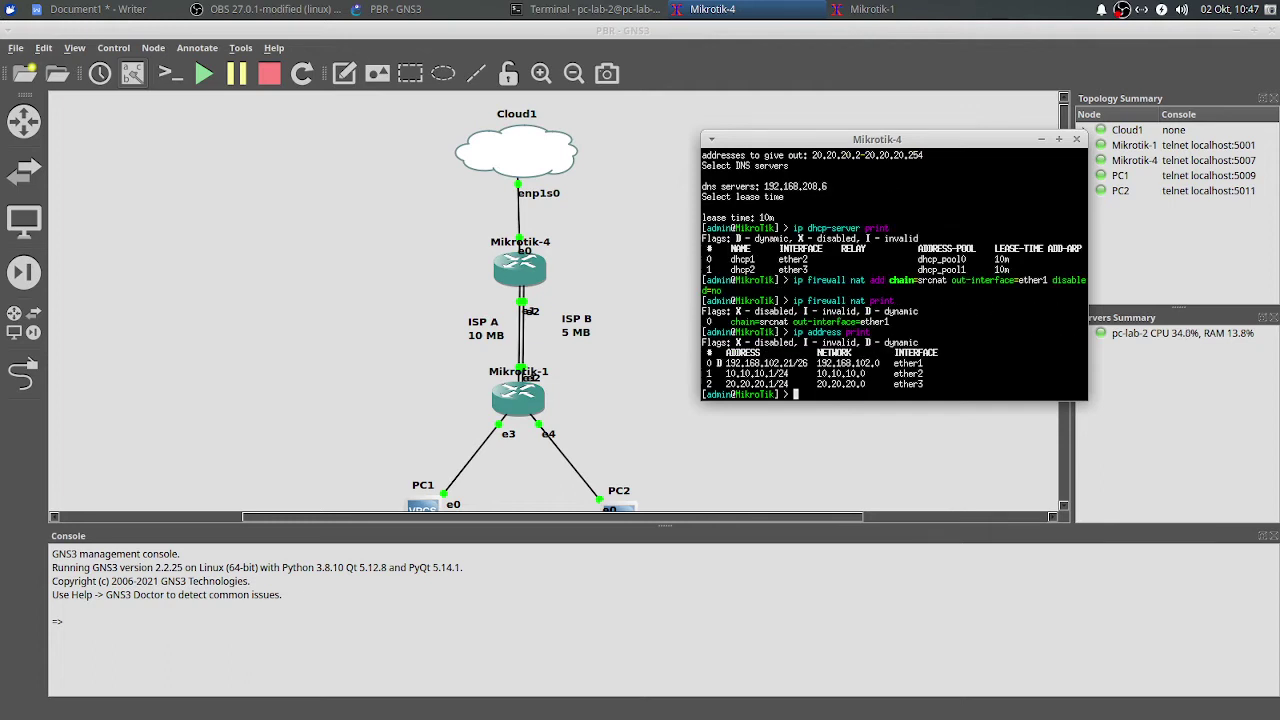
{"action": "type", "text": "ping 8.8.8.8"}
{"action": "key", "text": "Return"}
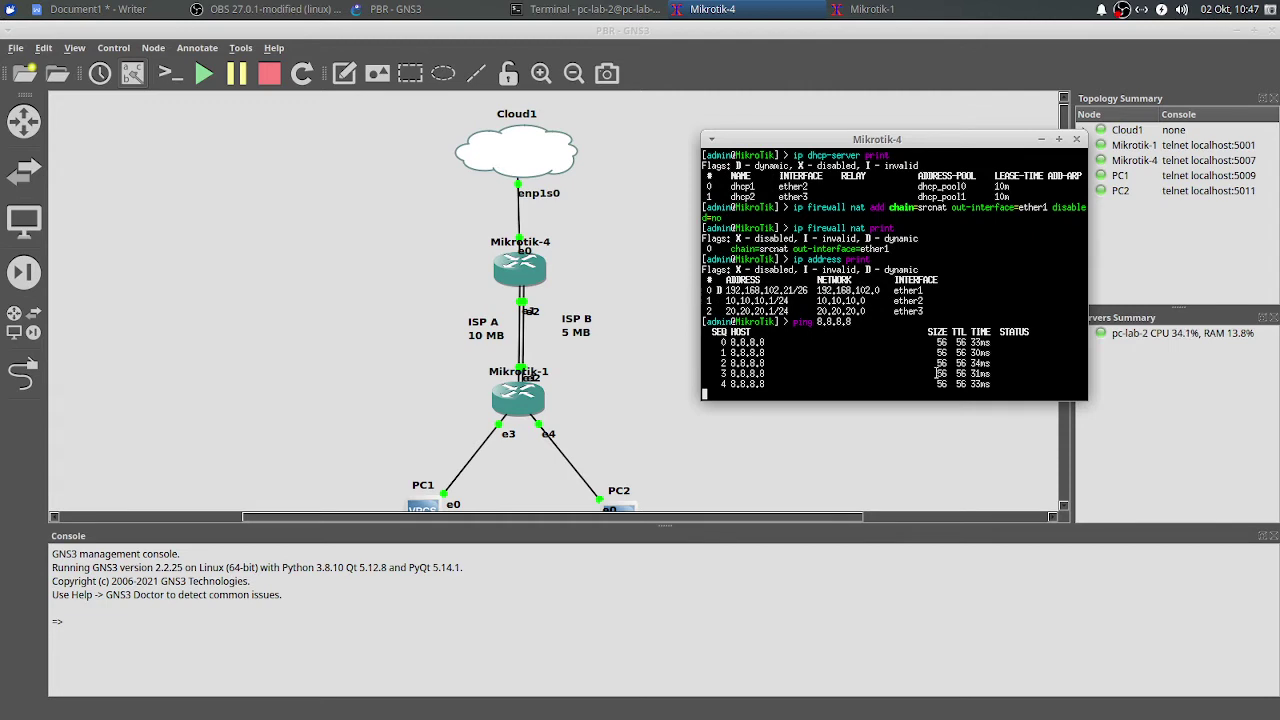
{"action": "key", "text": "ctrl+c"}
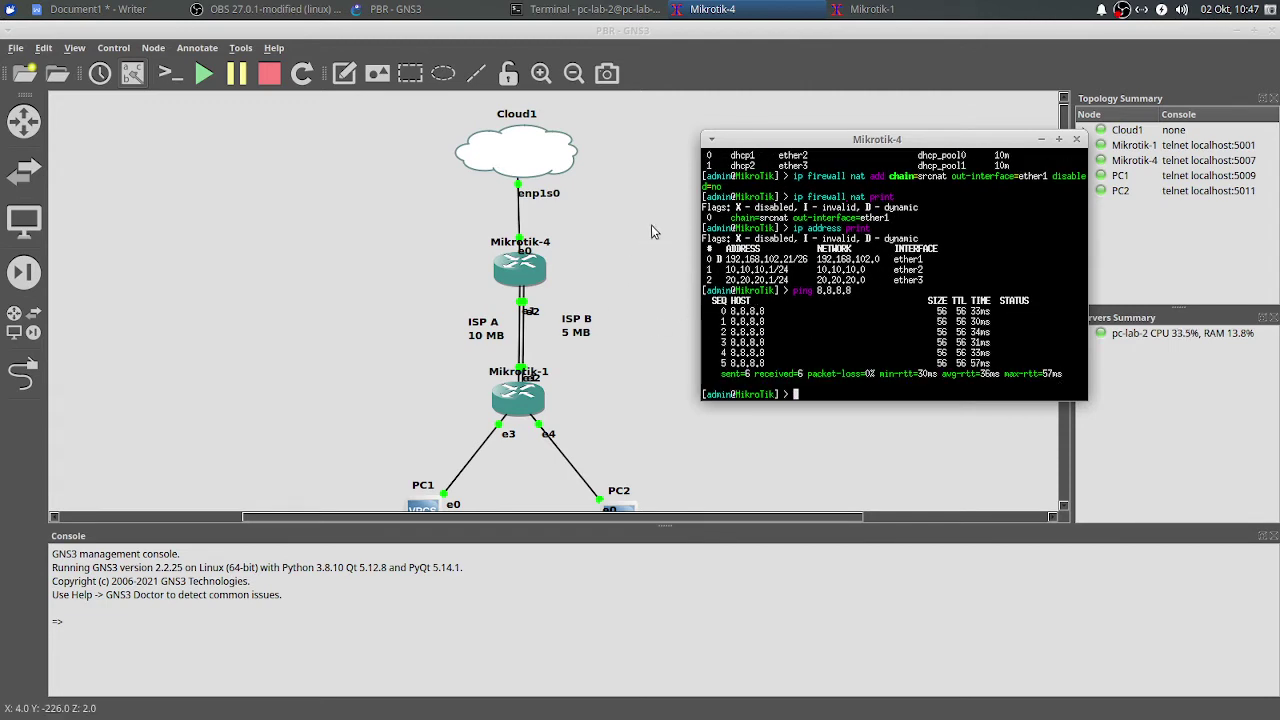
- In the GNS3 topology, move Mikrotik-4 up slightly and move Cloud1 down so the two nodes overlap
{"action": "scroll", "coordinate": [885, 365], "scroll_direction": "up", "scroll_amount": 5}
{"action": "scroll", "coordinate": [885, 365], "scroll_direction": "down", "scroll_amount": 2}
{"action": "left_click", "coordinate": [644, 230]}
{"action": "left_click_drag", "start_coordinate": [520, 265], "coordinate": [516, 235]}
{"action": "left_click_drag", "start_coordinate": [523, 149], "coordinate": [522, 233]}
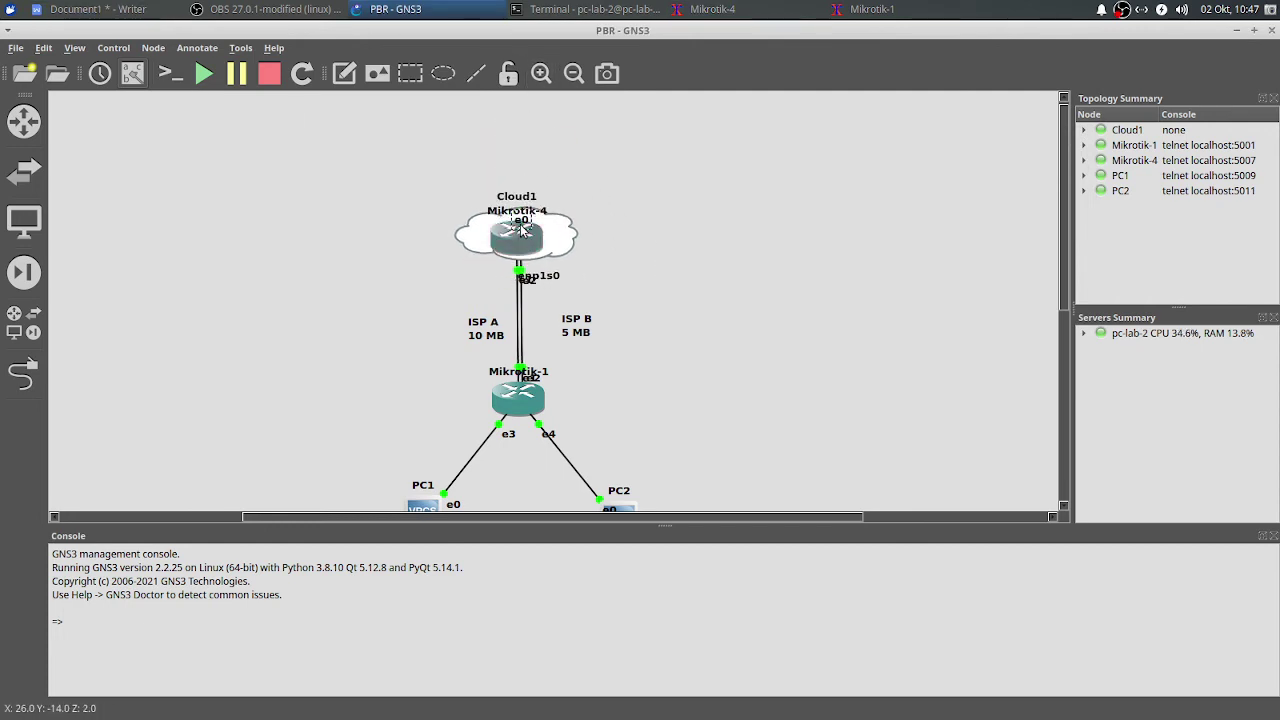
- Add a second Cloud node over Mikrotik-4 and Cloud1 so it covers the router, and hide the device list
{"action": "left_click", "coordinate": [24, 322]}
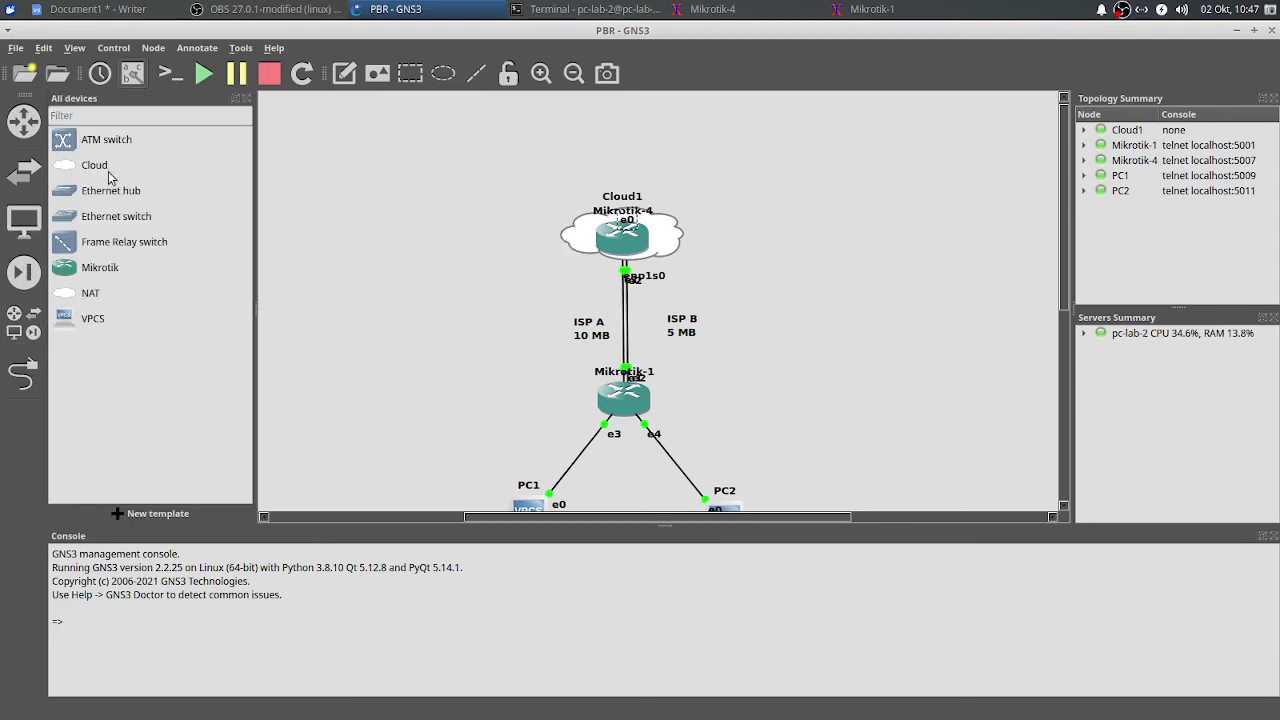
{"action": "left_click", "coordinate": [114, 168]}
{"action": "left_click_drag", "start_coordinate": [116, 170], "coordinate": [620, 255]}
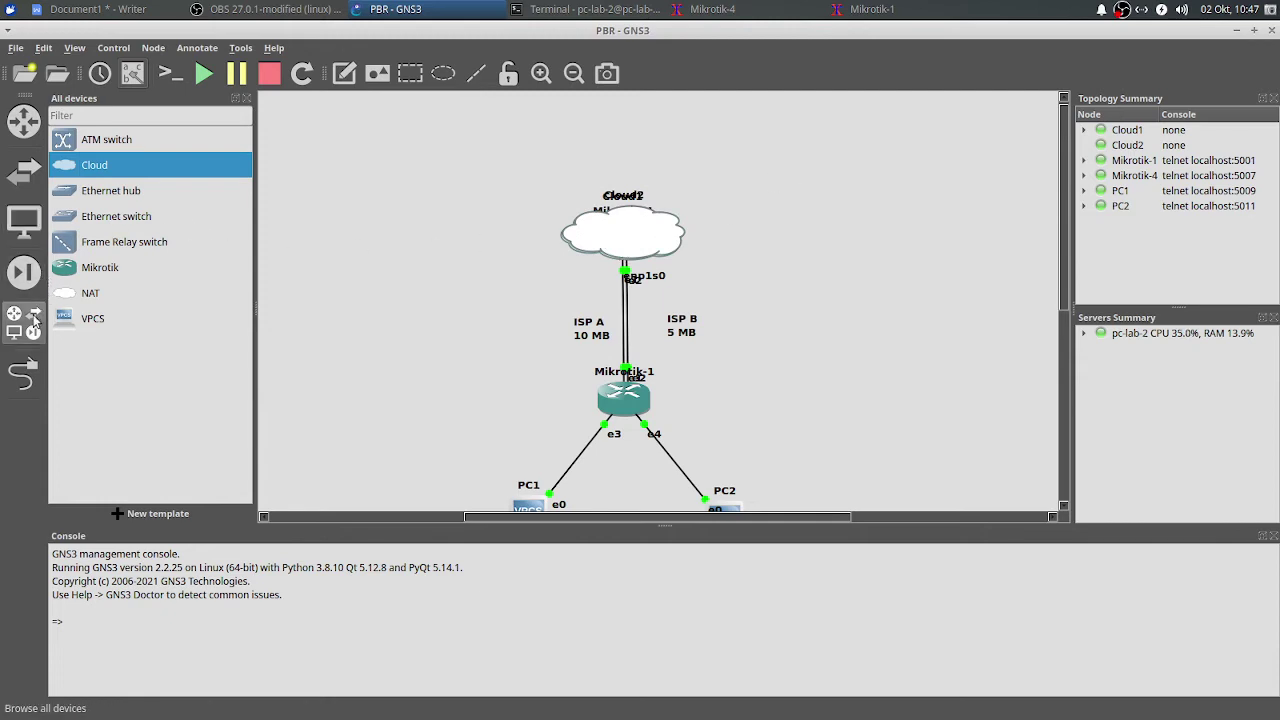
{"action": "left_click", "coordinate": [35, 318]}
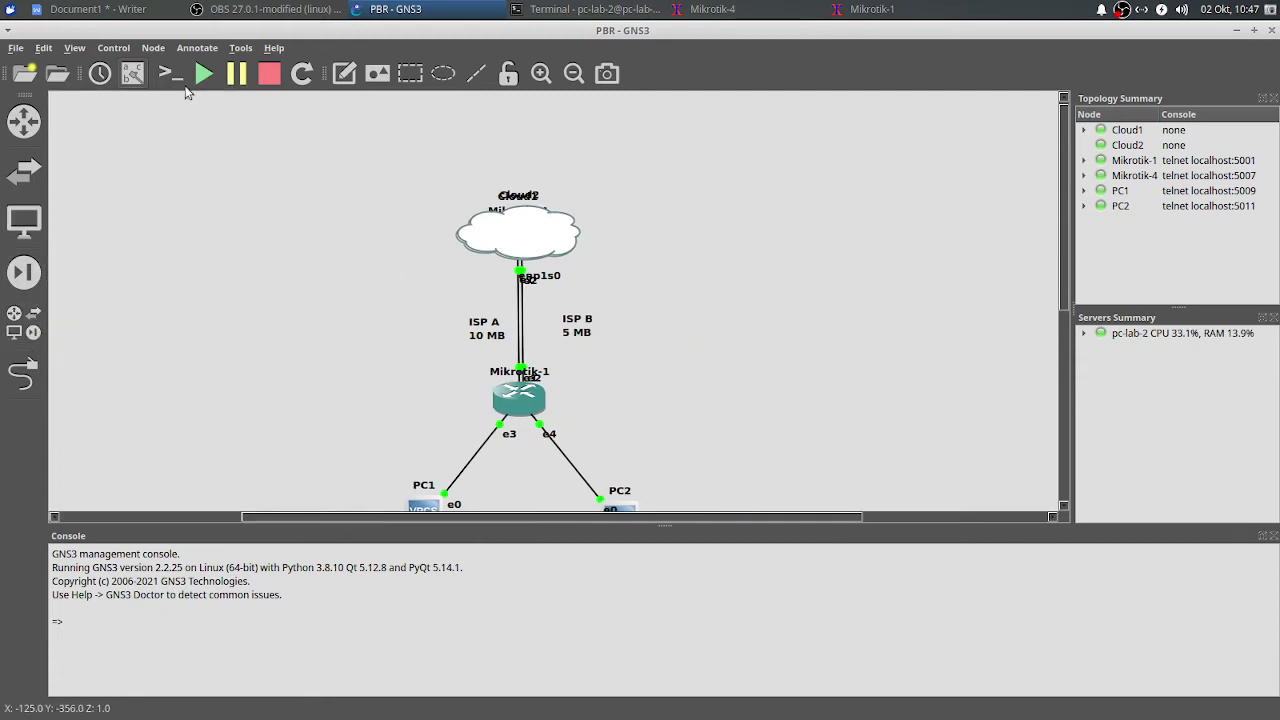
- Compare the GNS3 topology with the Fail Over diagram in Writer, checking the two ISP clouds and Mikrotik-1
{"action": "key", "text": "alt+Tab"}
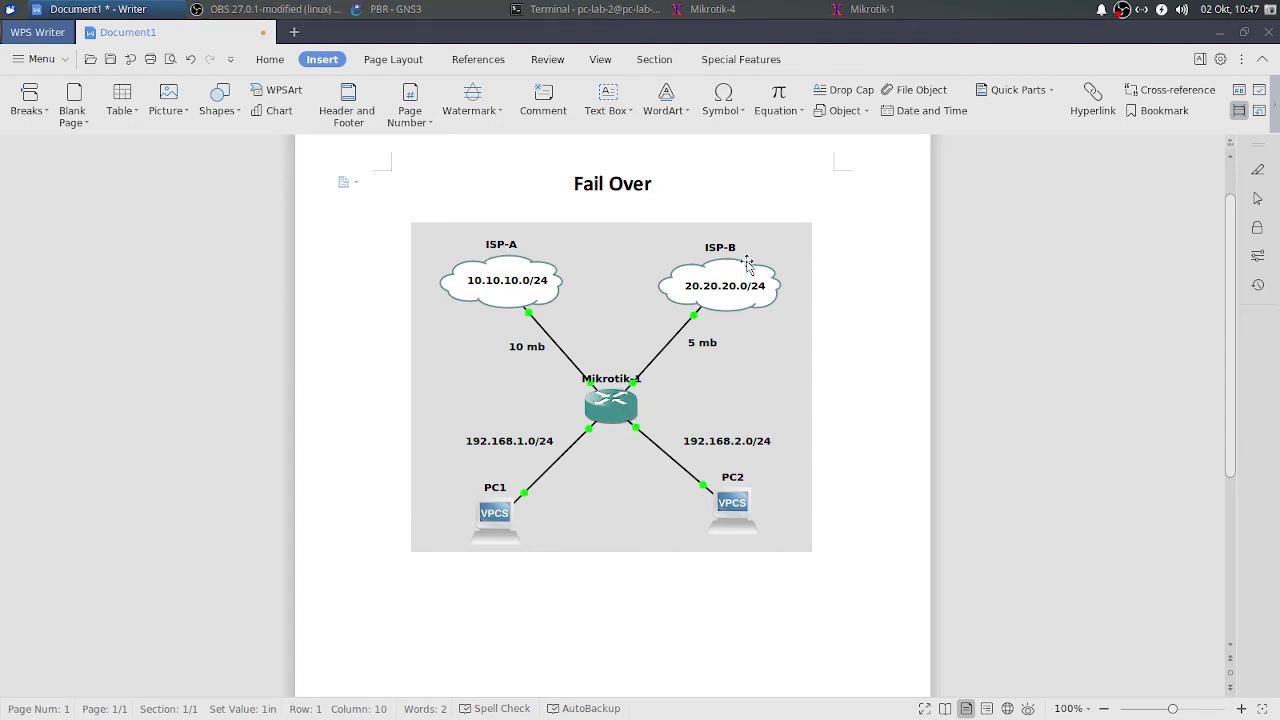
{"action": "left_click", "coordinate": [430, 9]}
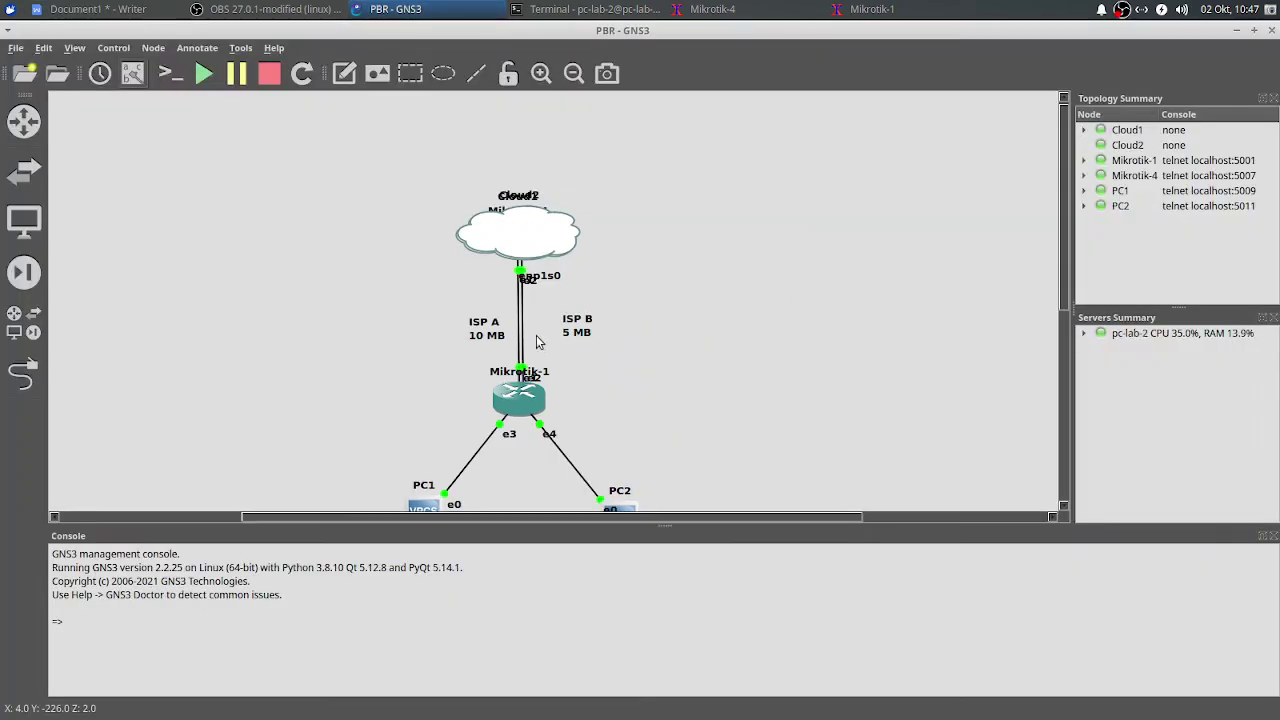
{"action": "key", "text": "alt+Tab"}
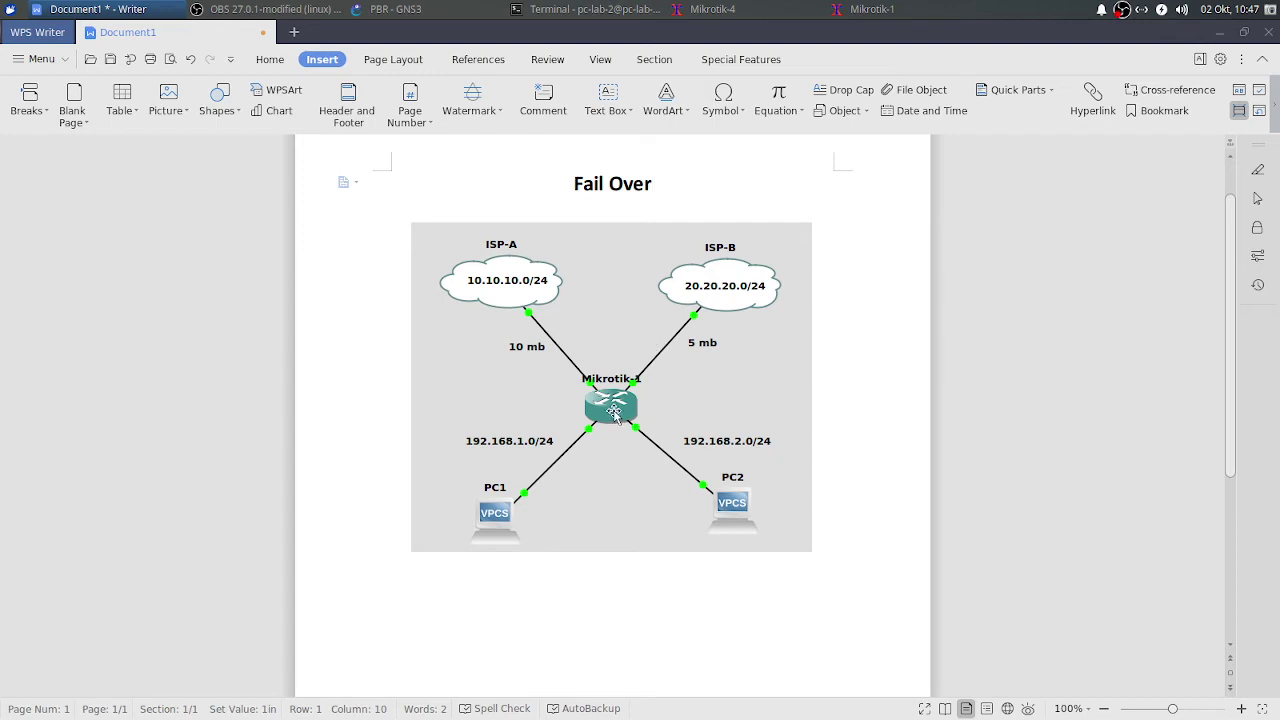
{"action": "left_click", "coordinate": [456, 8]}
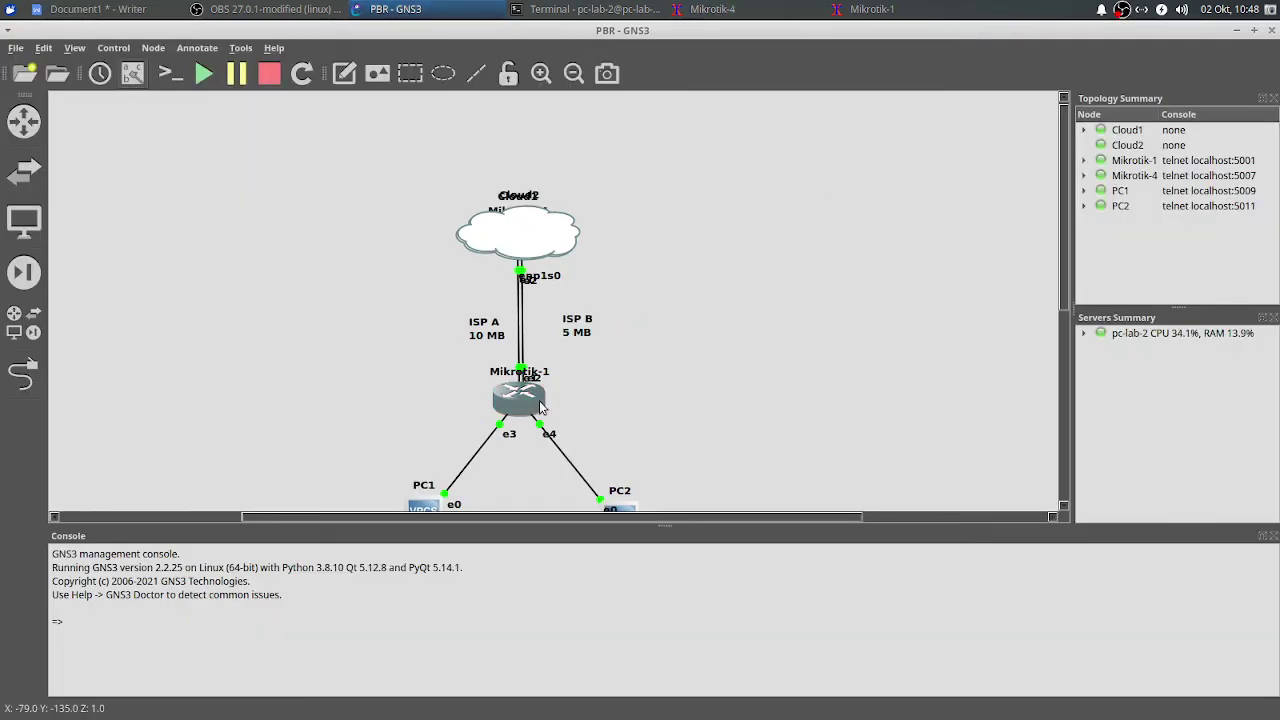
- Open the Mikrotik-1 console and run ip dhcp-client add interface=ether2 add-default-route=no disabled=no
{"action": "left_click", "coordinate": [850, 8]}
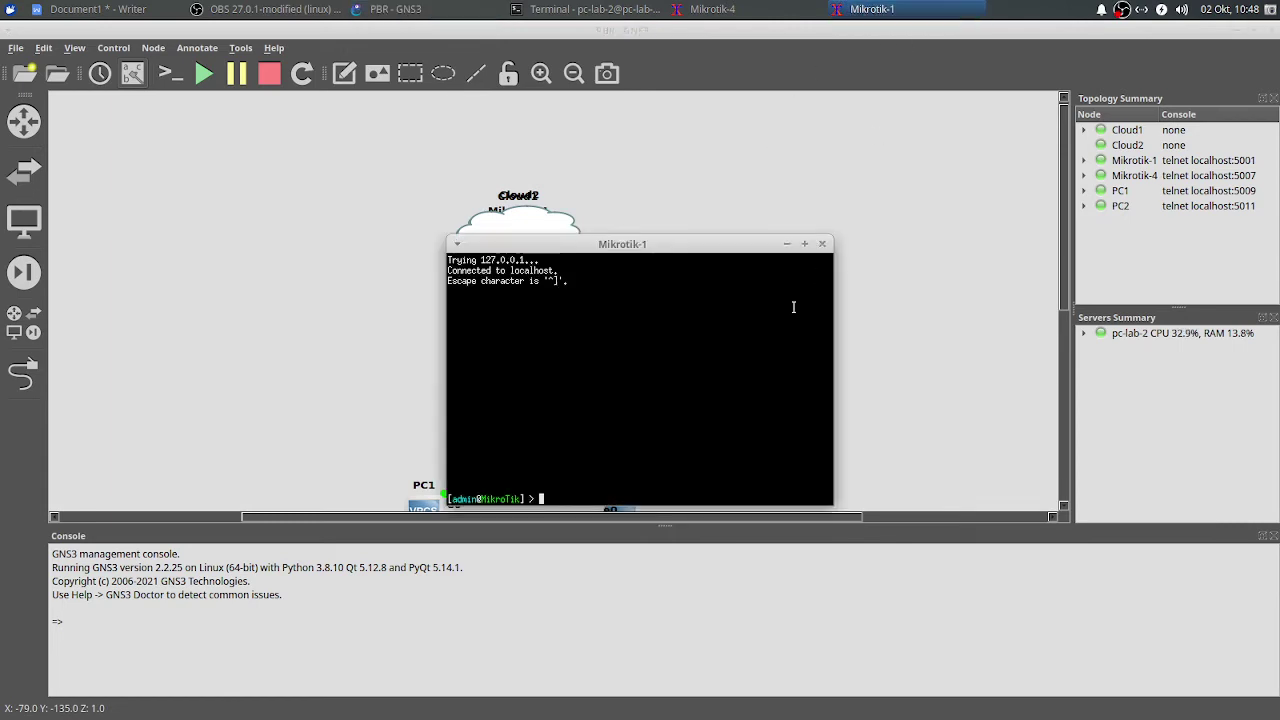
{"action": "left_click_drag", "start_coordinate": [674, 243], "coordinate": [903, 123]}
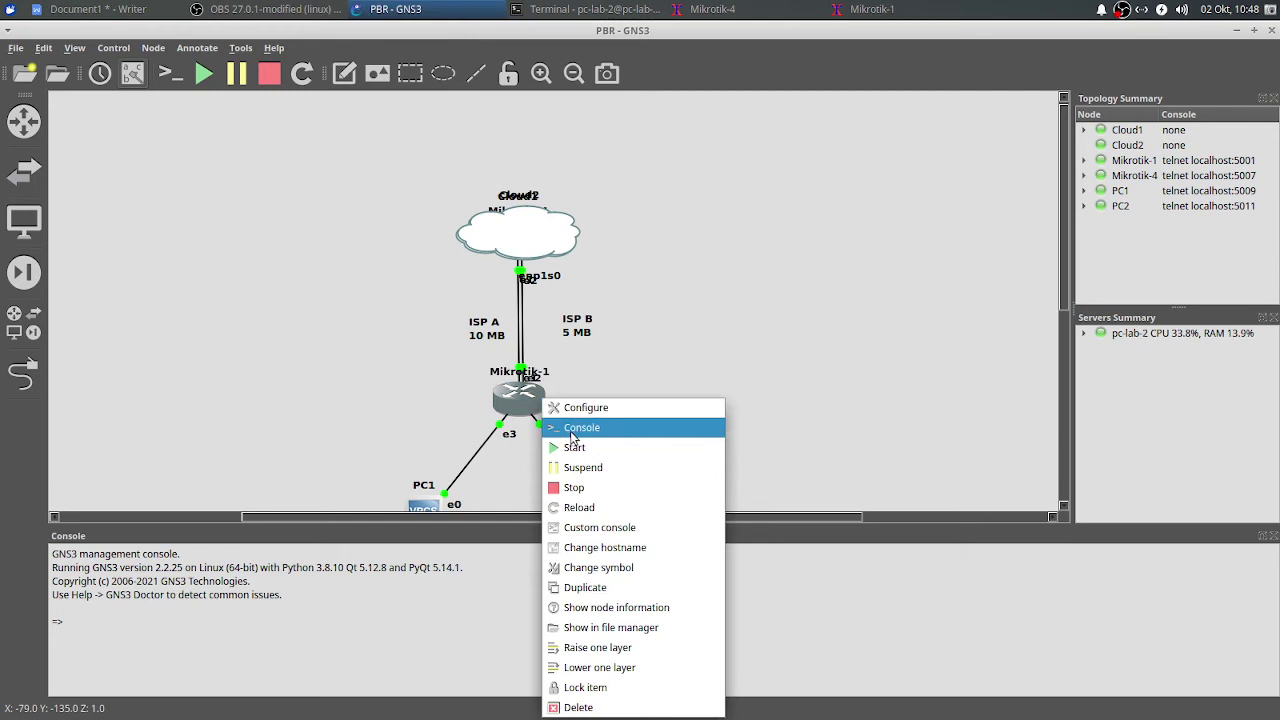
{"action": "left_click", "coordinate": [580, 427]}
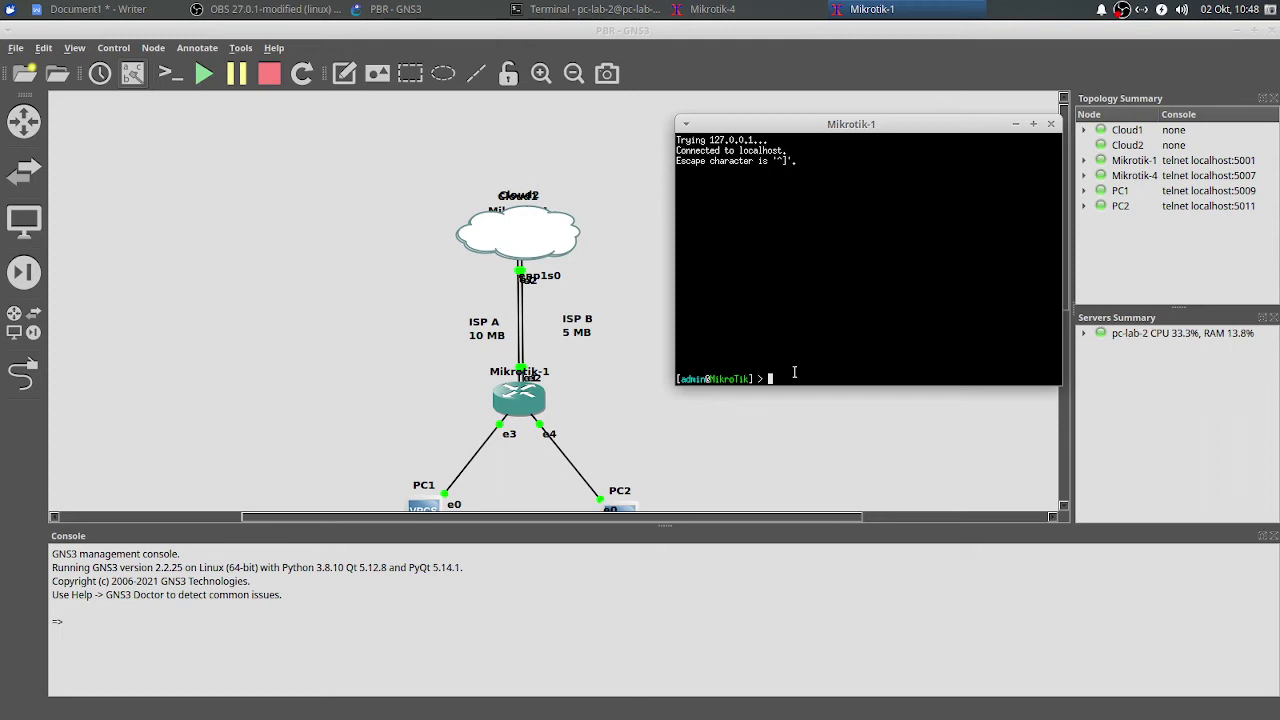
{"action": "type", "text": "ip dhcp-client add interface=ether2"}
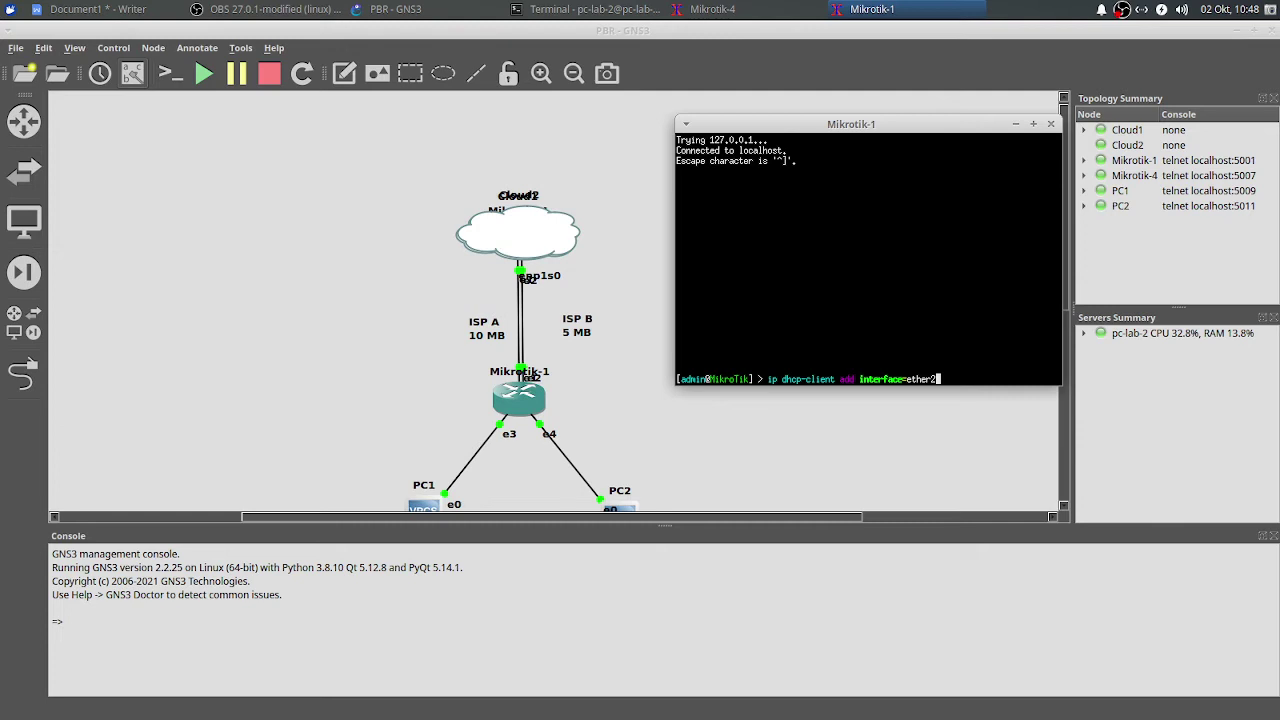
{"action": "type", "text": " a"}
{"action": "key", "text": "Tab"}
{"action": "type", "text": "no disabled=no"}
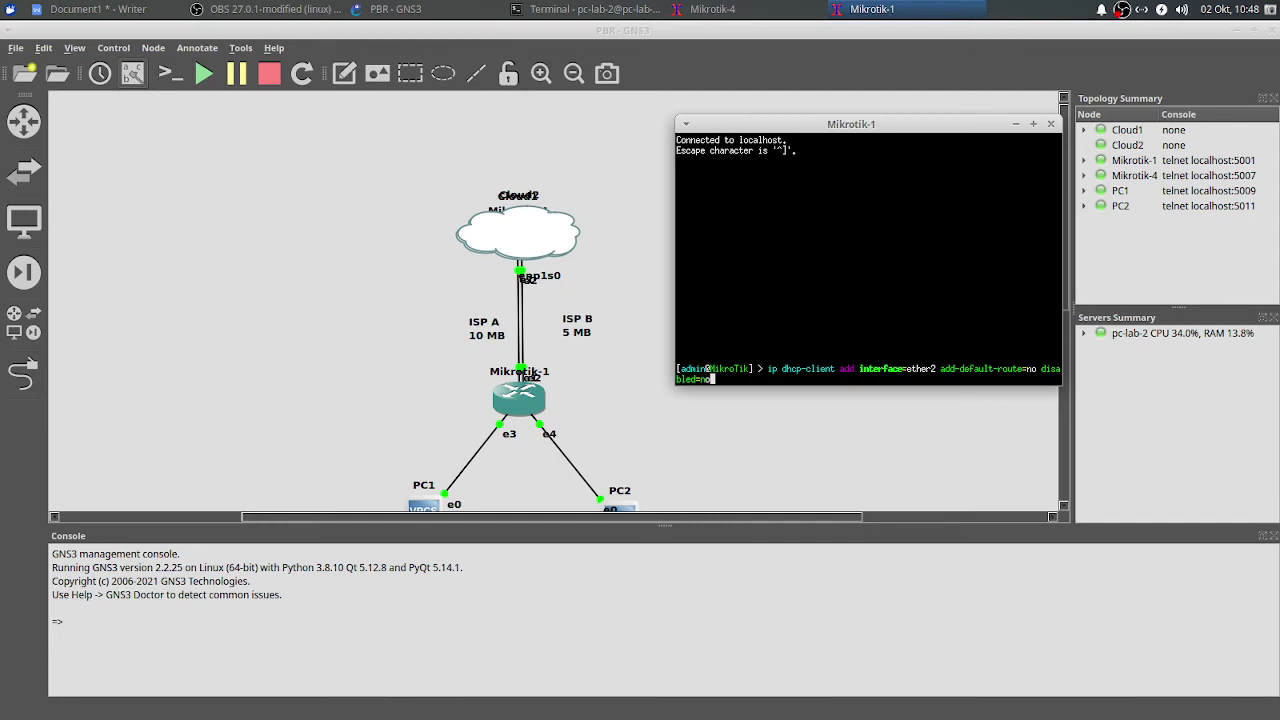
{"action": "key", "text": "Return"}
- Add a second DHCP client on Mikrotik-1 with ip dhcp-client add interface=ether3 add-default-route=no disabled=no
{"action": "type", "text": "ip dhcp-client add interface="}
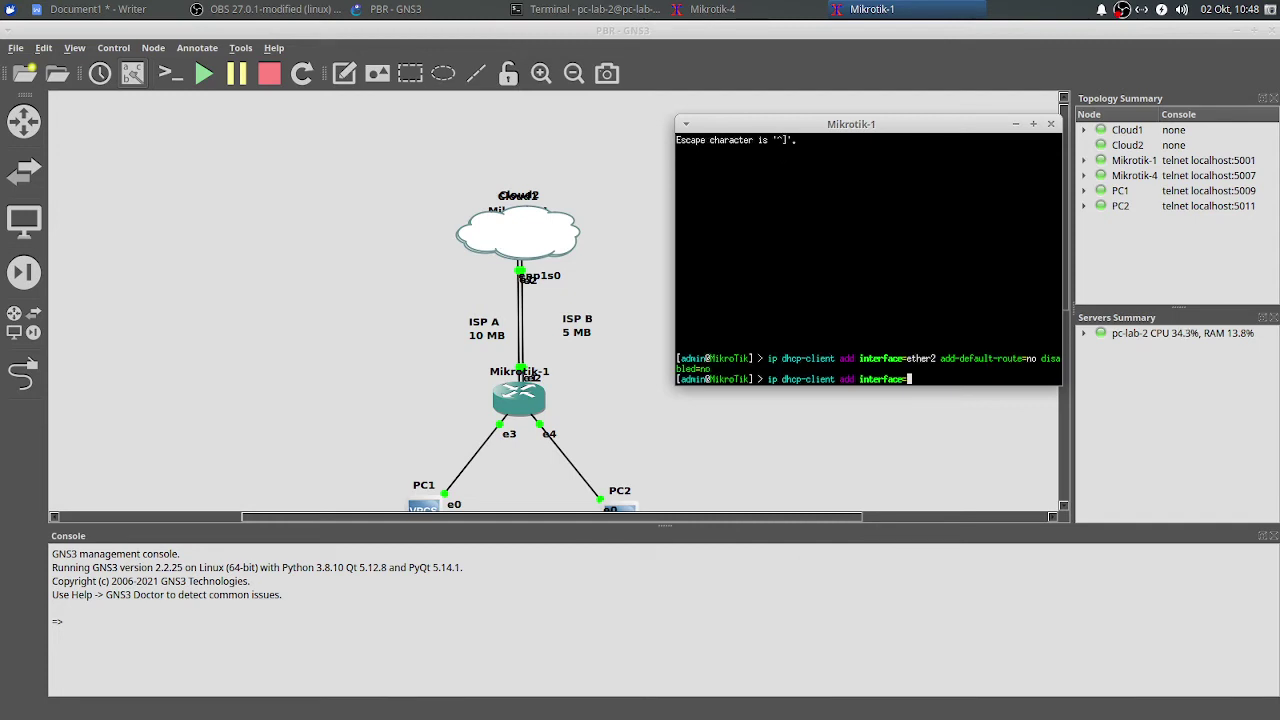
{"action": "type", "text": "ether3 add-default-route=no disabled=no"}
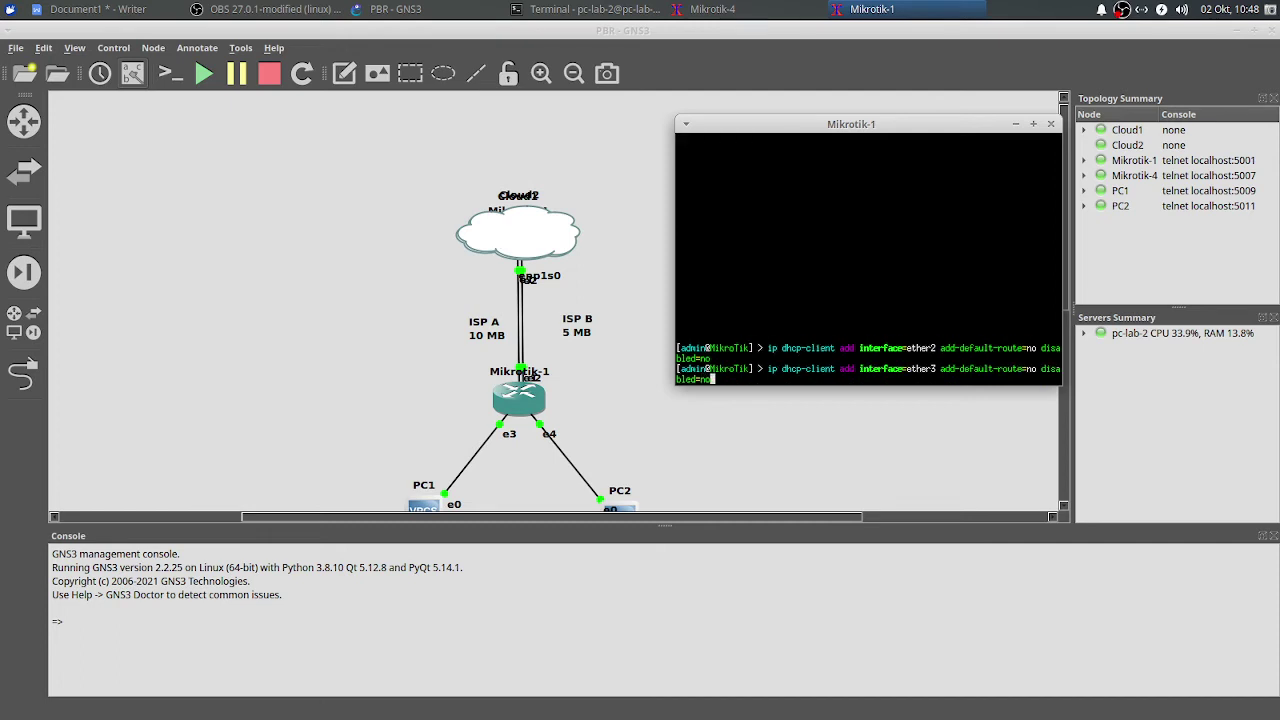
{"action": "key", "text": "Return"}
- List Mikrotik-1's DHCP clients with ip dhcp-client print and review the two commands that added ether2 and ether3
{"action": "type", "text": "ip "}
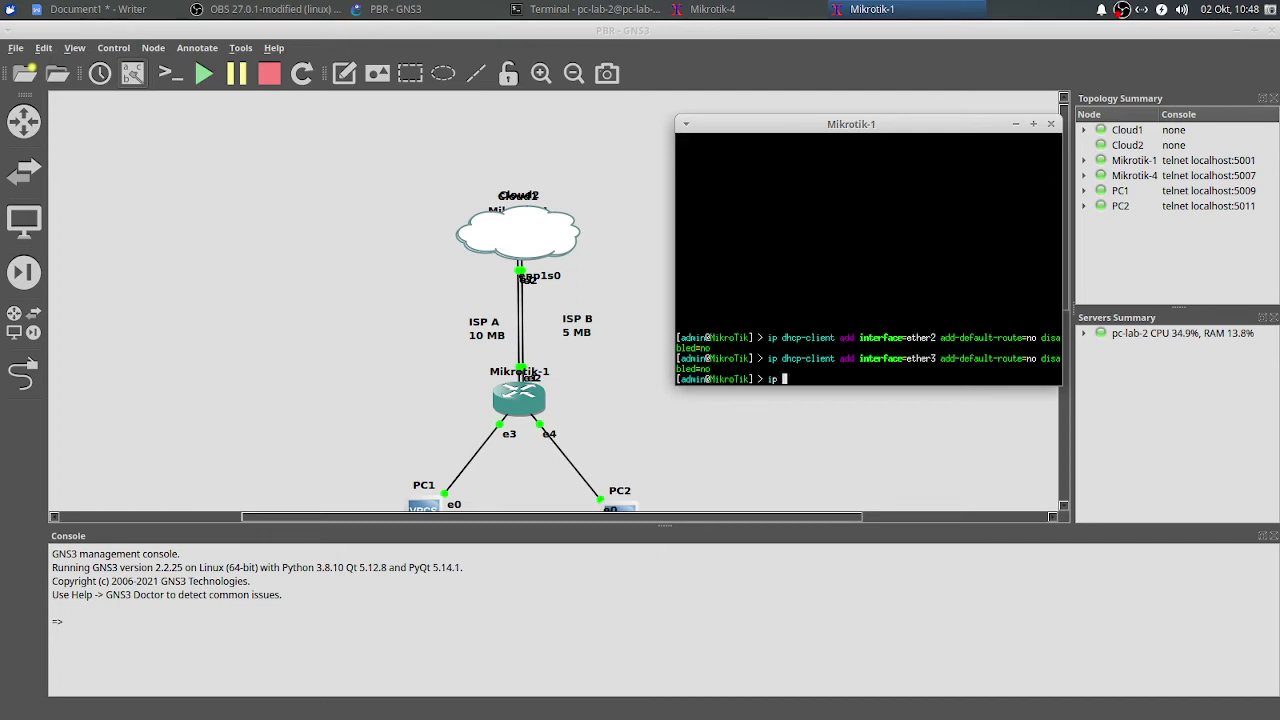
{"action": "type", "text": "dhcp-client print"}
{"action": "key", "text": "Return"}
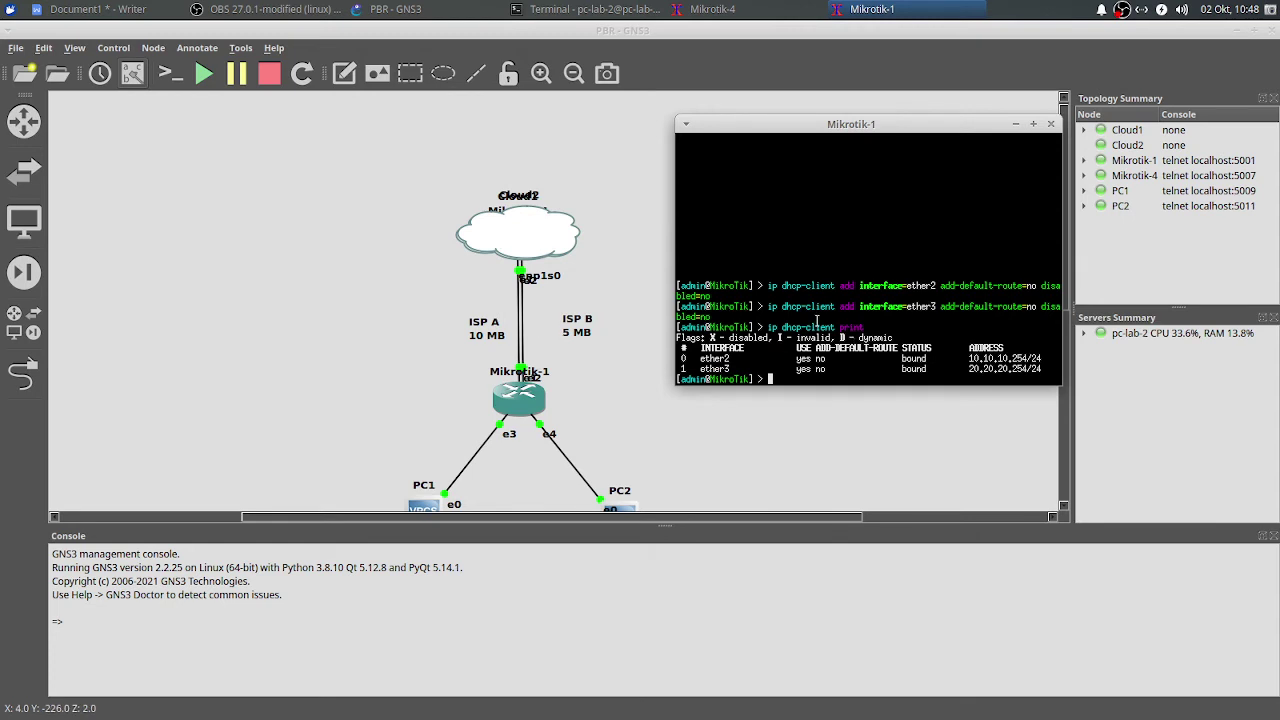
{"action": "left_click_drag", "start_coordinate": [765, 286], "coordinate": [1064, 287]}
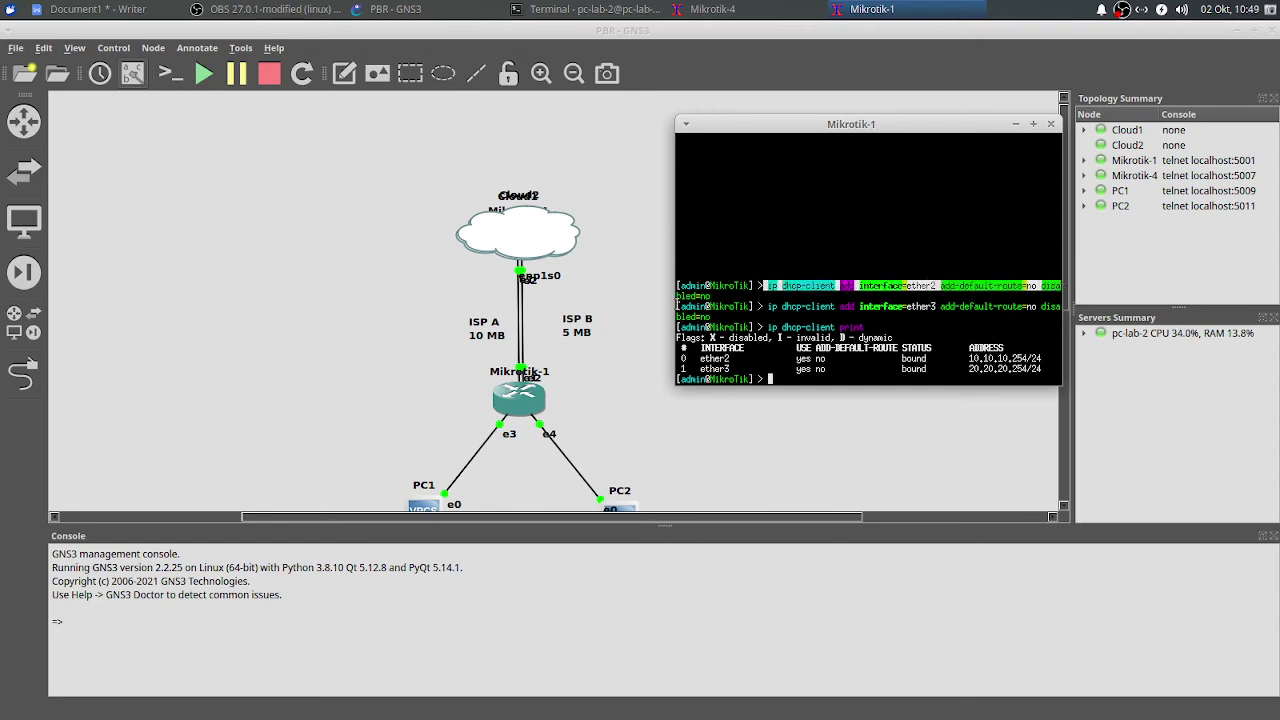
{"action": "left_click_drag", "start_coordinate": [769, 306], "coordinate": [1037, 311]}
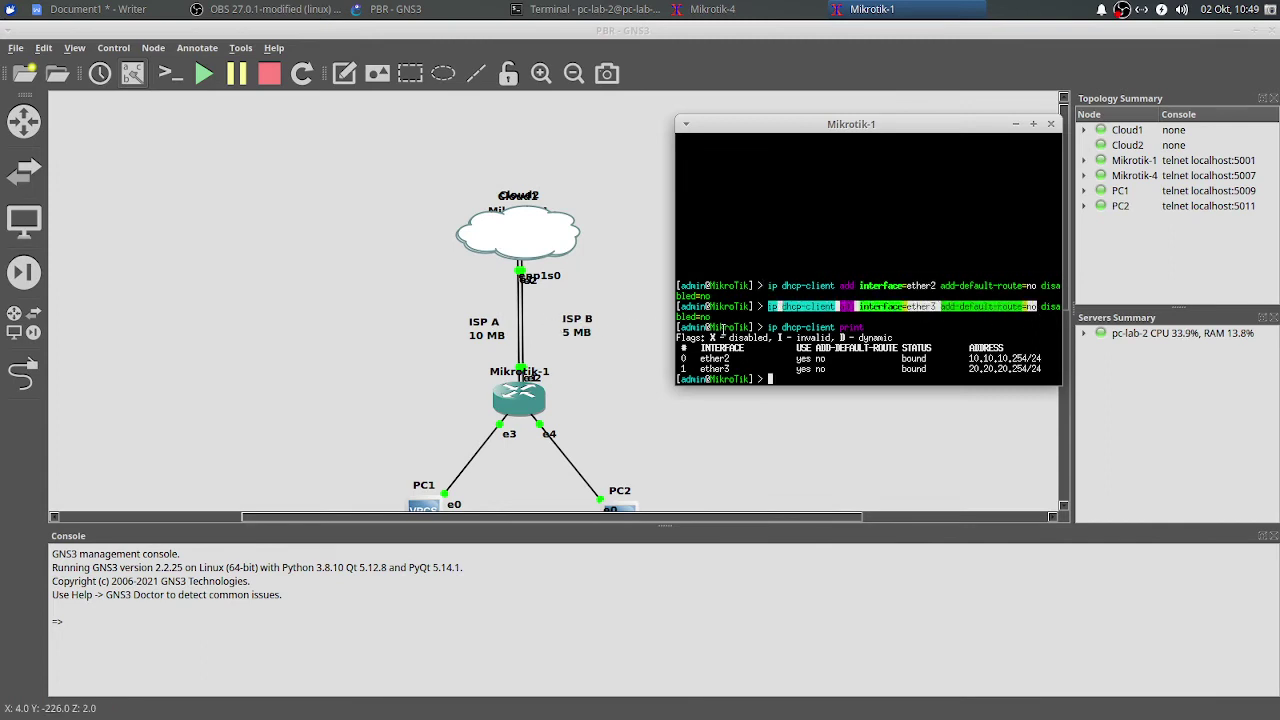
{"action": "left_click", "coordinate": [800, 378]}
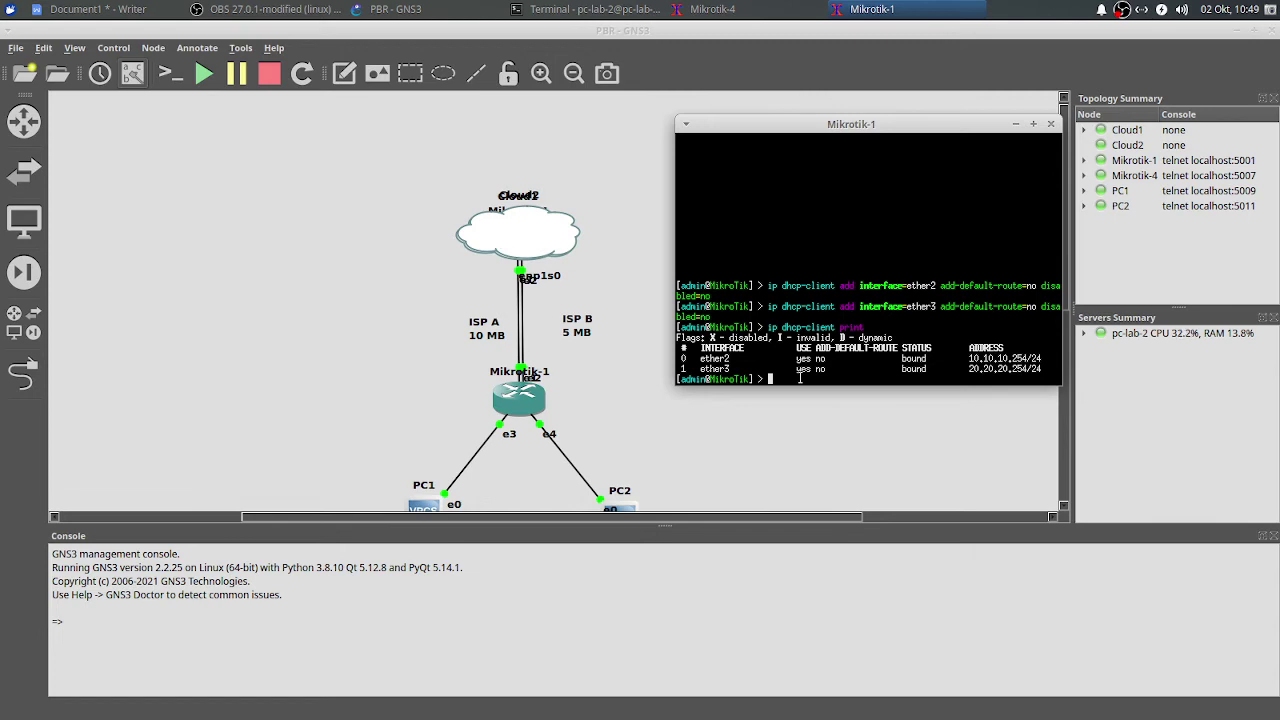
- Check the Writer diagram, then add a note reading 192.168.1.0/24 beside the link between Mikrotik-1 and PC1 in GNS3
{"action": "left_click", "coordinate": [640, 367]}
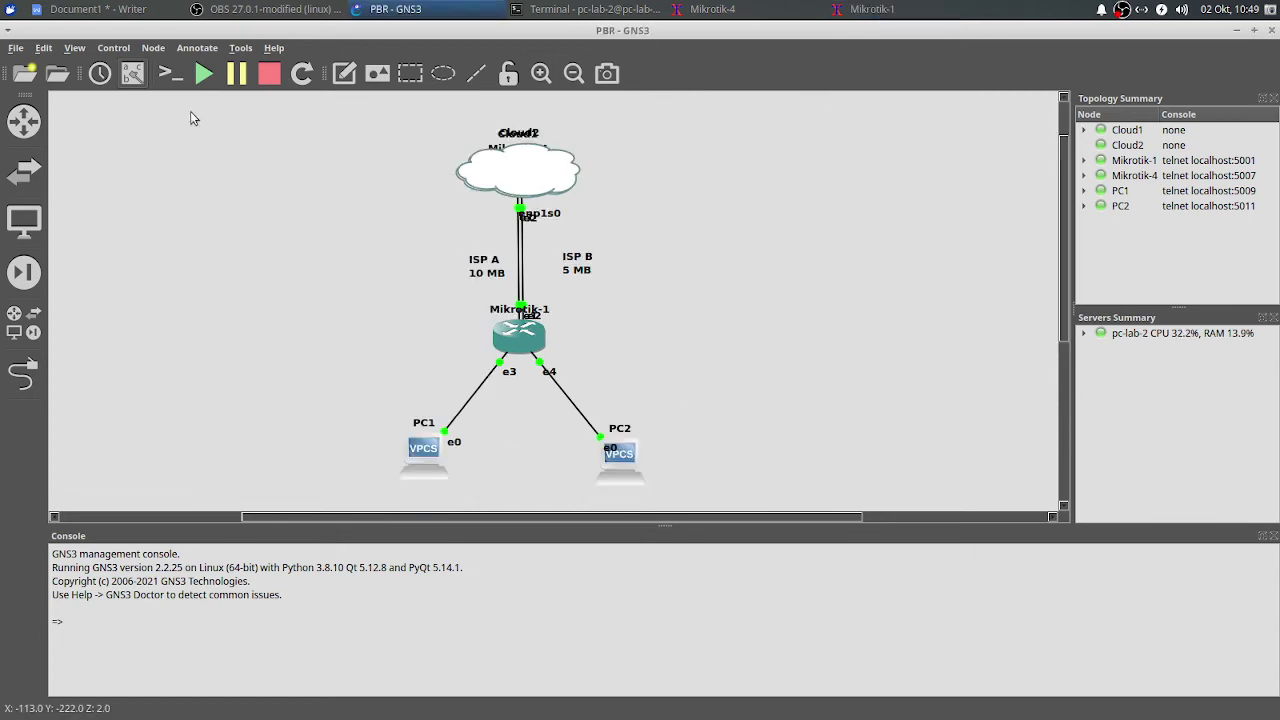
{"action": "left_click", "coordinate": [101, 8]}
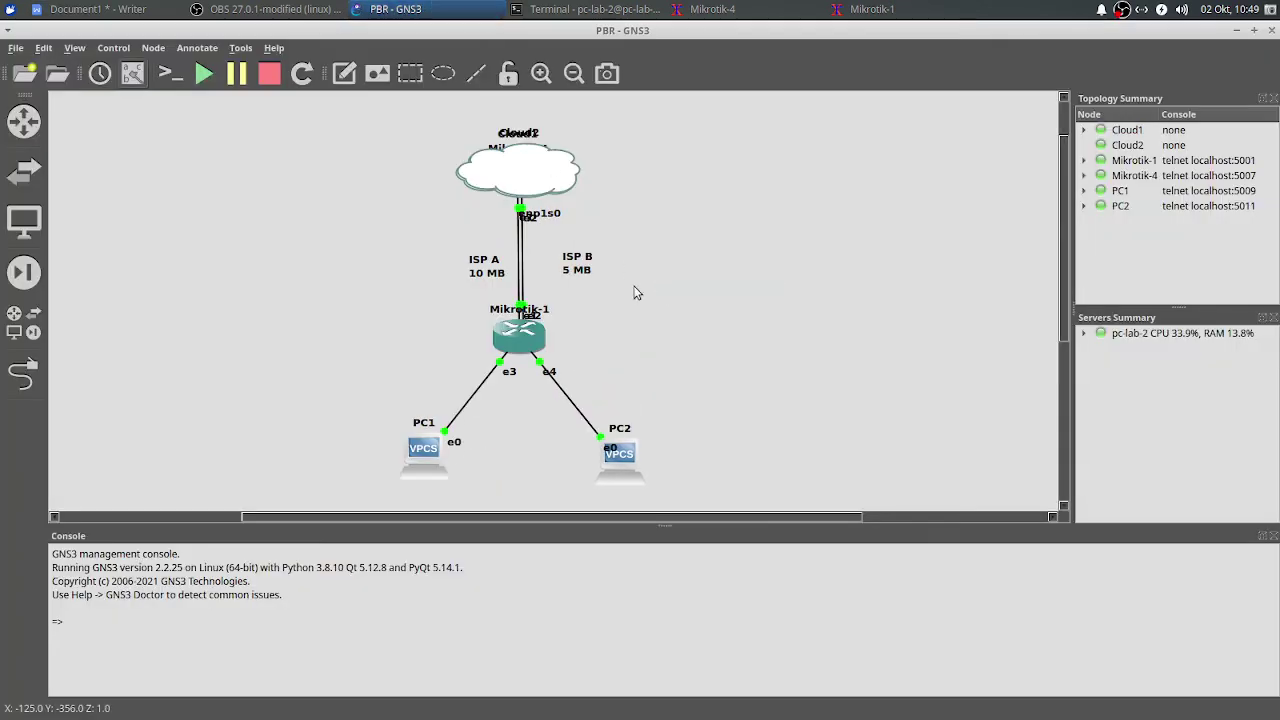
{"action": "left_click", "coordinate": [433, 7]}
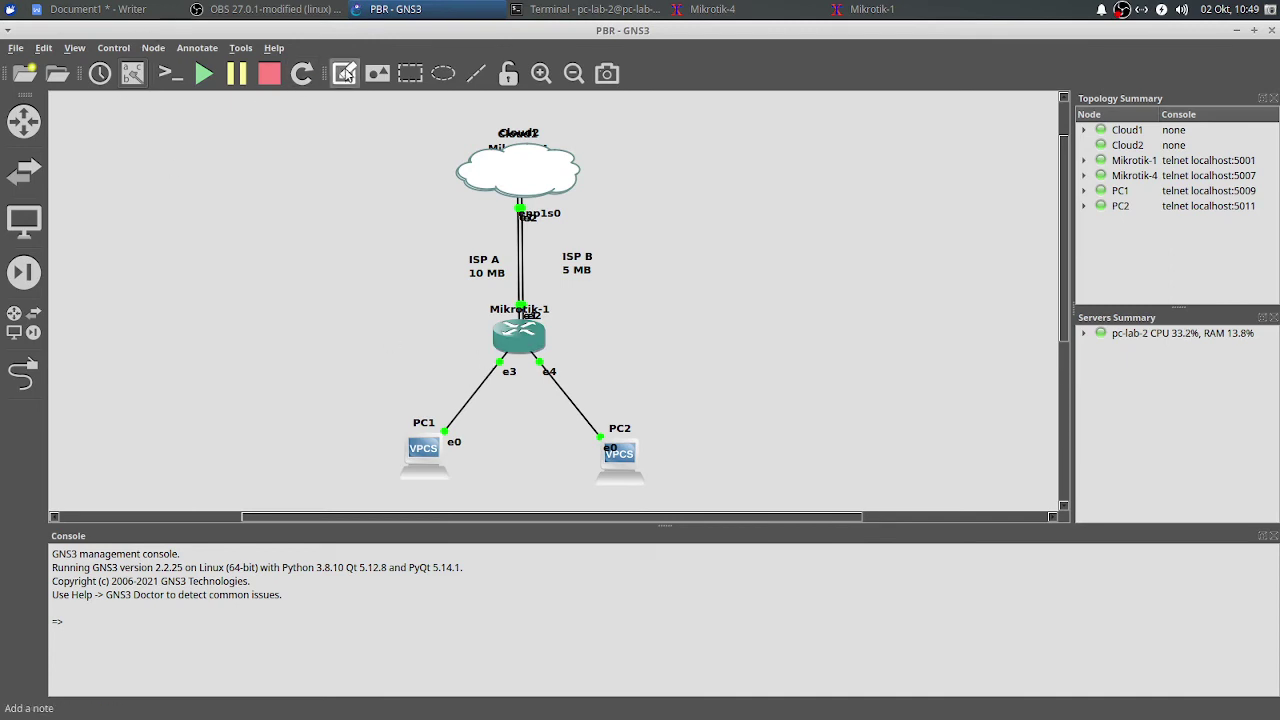
{"action": "left_click", "coordinate": [352, 313]}
{"action": "type", "text": "192.14"}
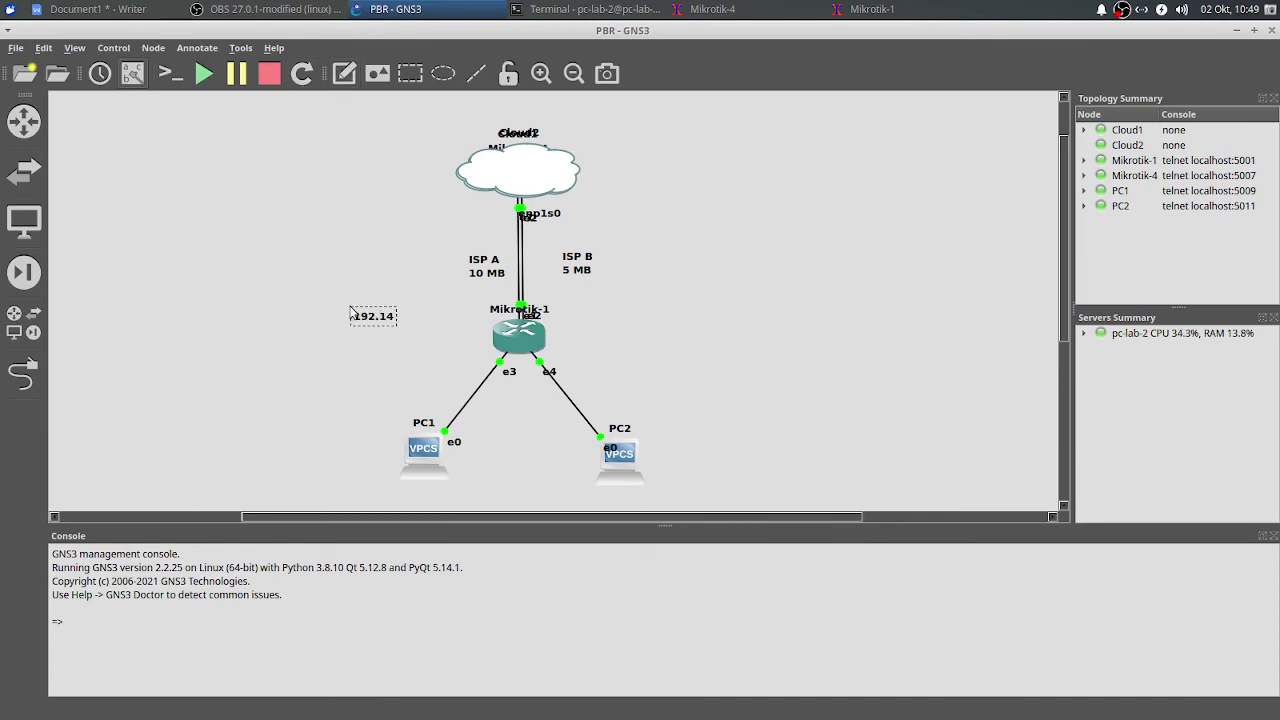
{"action": "key", "text": "BackSpace"}
{"action": "type", "text": "68.1.0/24"}
{"action": "left_click", "coordinate": [352, 316]}
{"action": "left_click_drag", "start_coordinate": [368, 321], "coordinate": [397, 372]}
- Add a note reading 192.168.2.0/24 and place it beside the link between Mikrotik-1 and PC2
{"action": "left_click", "coordinate": [344, 73]}
{"action": "left_click", "coordinate": [640, 372]}
{"action": "type", "text": "192.168.2.0/24"}
{"action": "left_click", "coordinate": [662, 326]}
{"action": "left_click_drag", "start_coordinate": [685, 383], "coordinate": [628, 382]}
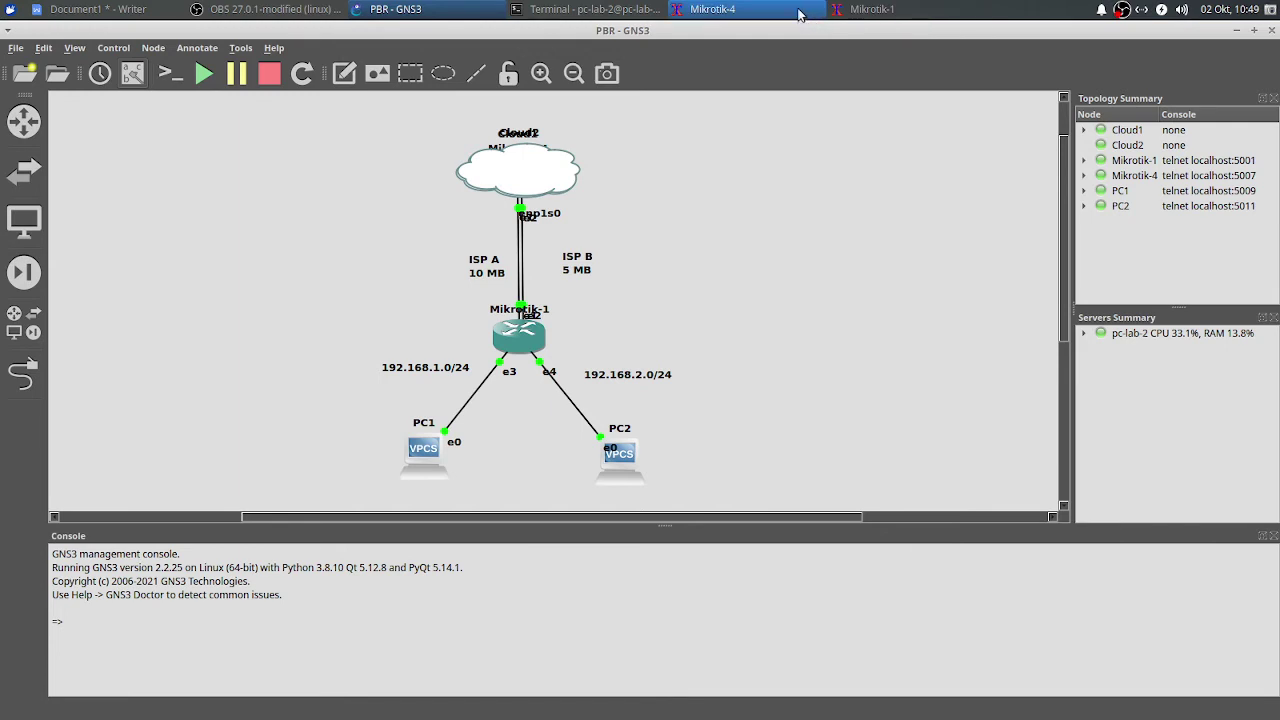
- In the Mikrotik-1 console, assign PC1's gateway address with ip address add address=192.168.1.1/24 interface=ether4
{"action": "left_click", "coordinate": [898, 8]}
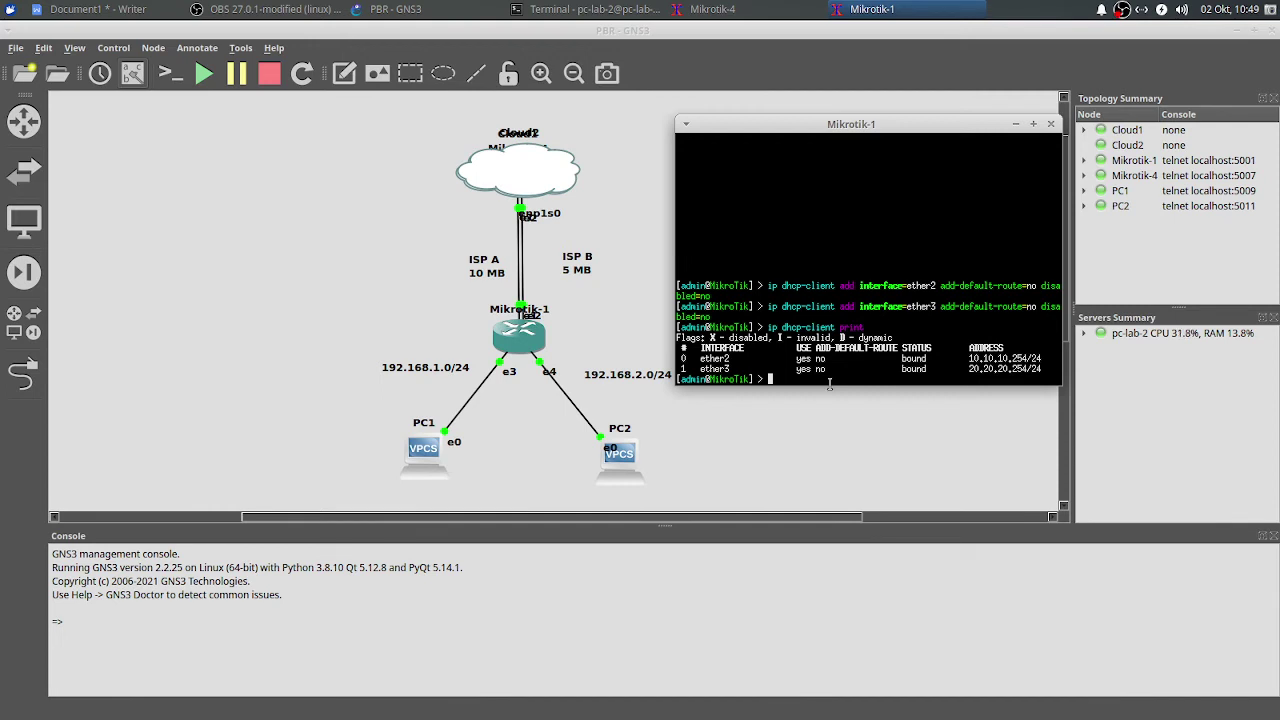
{"action": "type", "text": "ip address add"}
{"action": "key", "text": "Tab"}
{"action": "key", "text": "Tab"}
{"action": "type", "text": "add"}
{"action": "key", "text": "Tab"}
{"action": "type", "text": "192.168."}
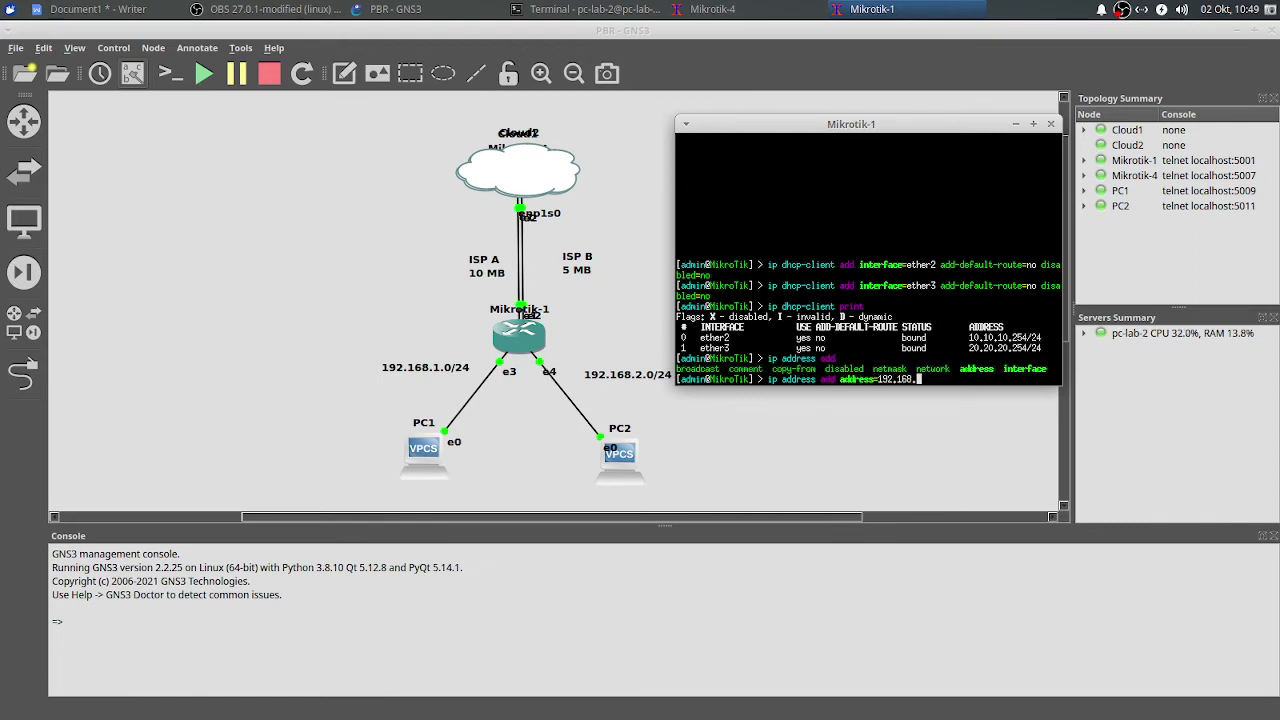
{"action": "type", "text": "1.1/24 in"}
{"action": "key", "text": "Tab"}
{"action": "type", "text": "ether"}
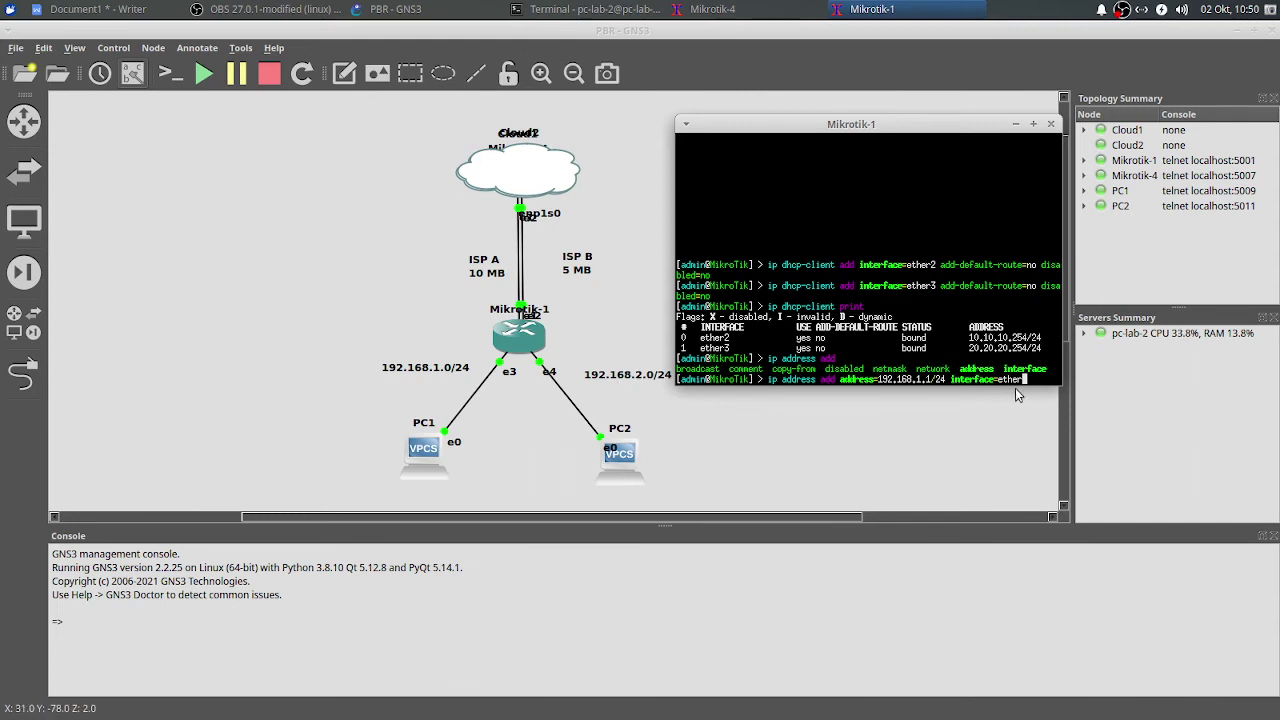
{"action": "type", "text": "4"}
{"action": "key", "text": "Return"}
- Assign PC2's gateway address on Mikrotik-1 with ip address add address=192.168.2.1/24 interface=ether5
{"action": "type", "text": "ip address add add"}
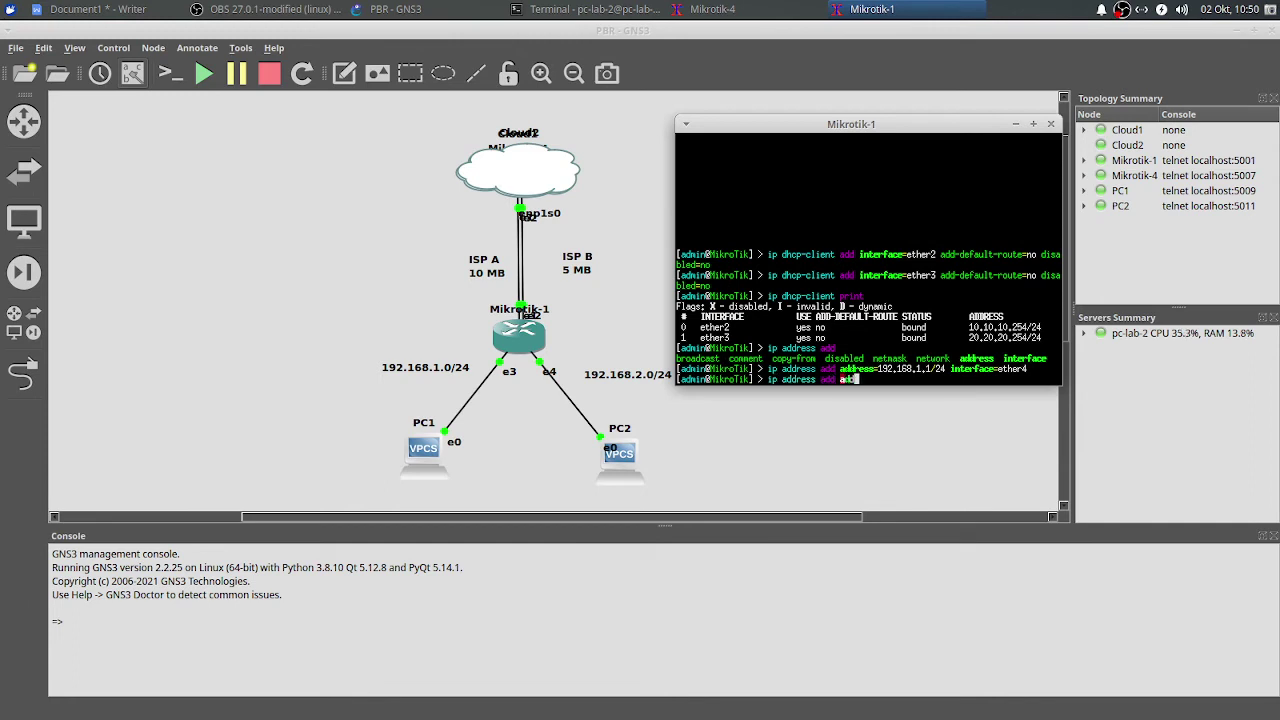
{"action": "key", "text": "Tab"}
{"action": "type", "text": "192.168.2.1/24 int"}
{"action": "key", "text": "Tab"}
{"action": "type", "text": "et"}
{"action": "key", "text": "Tab"}
{"action": "type", "text": "5"}
{"action": "key", "text": "Return"}
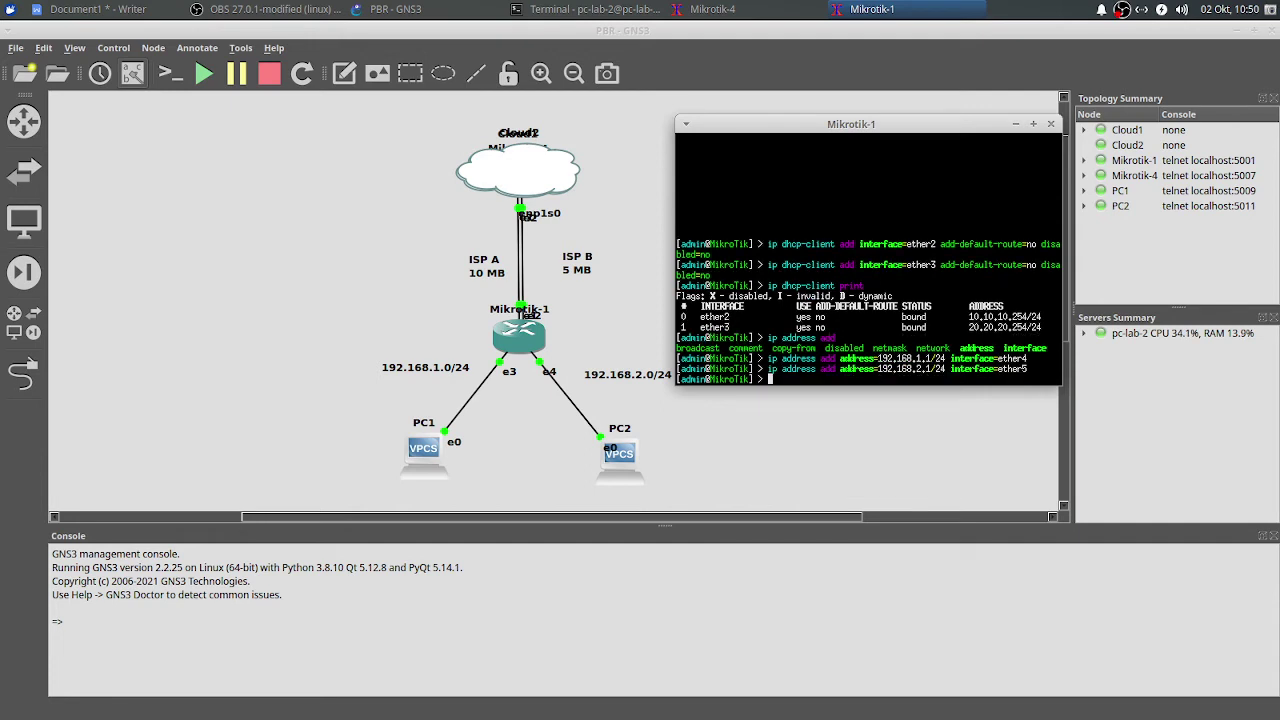
- List Mikrotik-1's addresses with ip address print and review the dynamic entries on ether2 and ether3
{"action": "type", "text": "ip address print"}
{"action": "key", "text": "Return"}
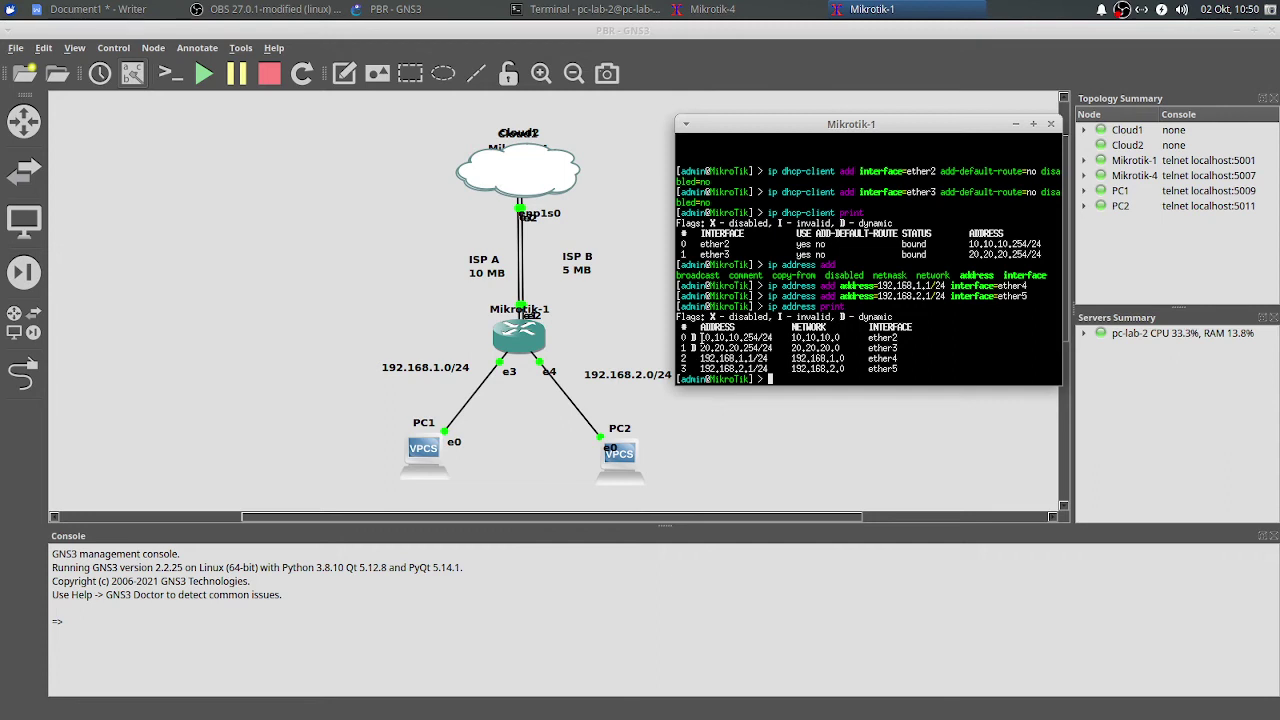
{"action": "left_click_drag", "start_coordinate": [701, 337], "coordinate": [783, 338]}
{"action": "left_click_drag", "start_coordinate": [702, 348], "coordinate": [780, 347]}
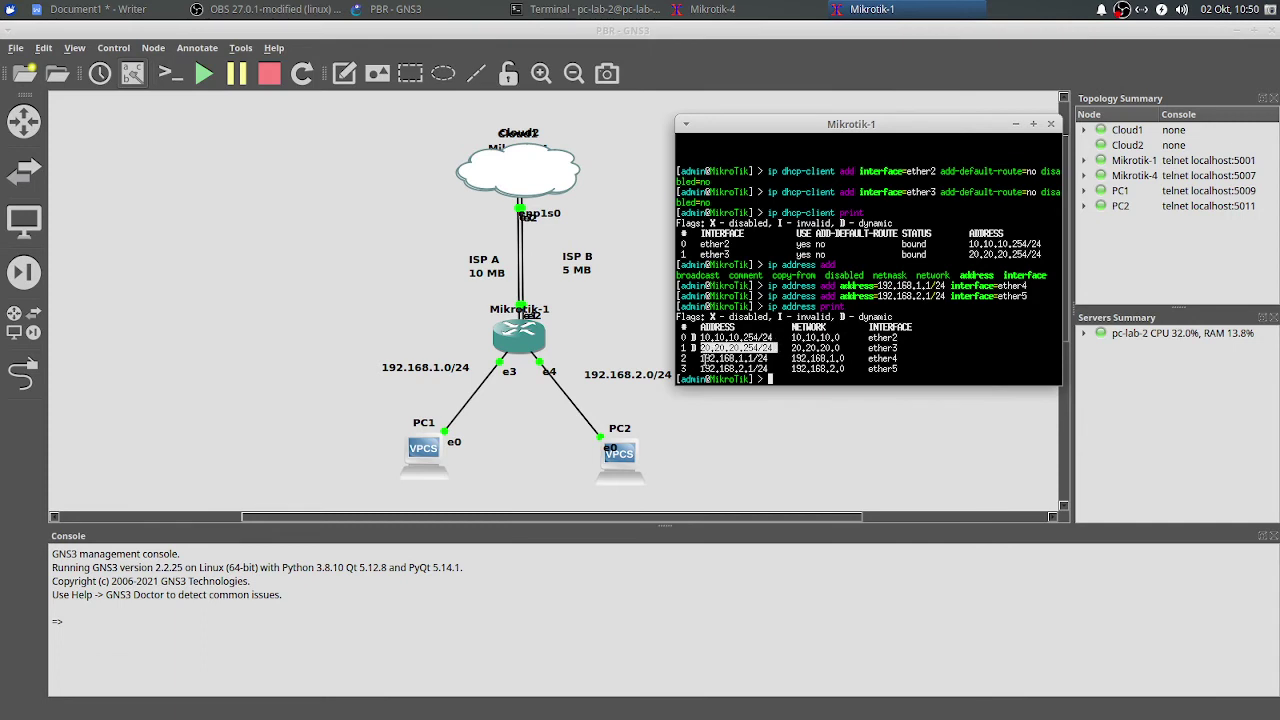
- On Mikrotik-1, add a NAT masquerade rule with ip firewall nat add chain=srcnat out-interface=ether2 action=masquerade
{"action": "left_click_drag", "start_coordinate": [698, 358], "coordinate": [780, 369]}
{"action": "left_click", "coordinate": [781, 379]}
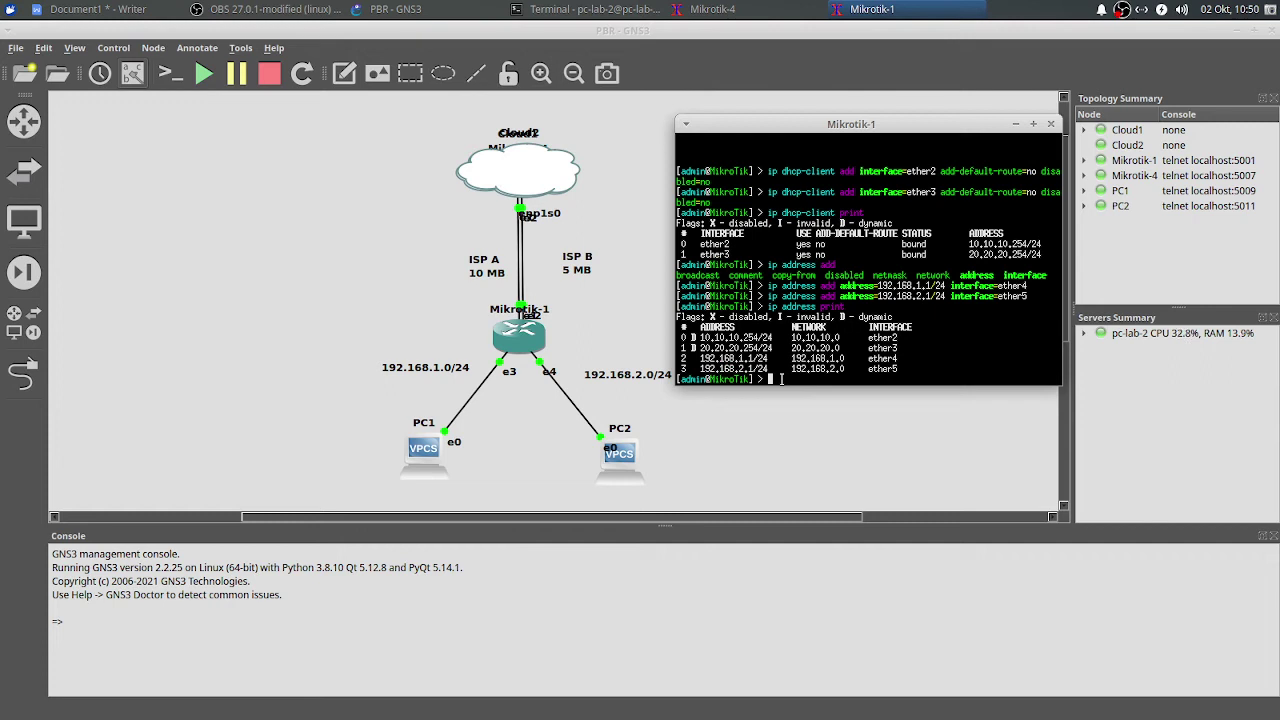
{"action": "type", "text": "ip firewall nat add chain=srcnat "}
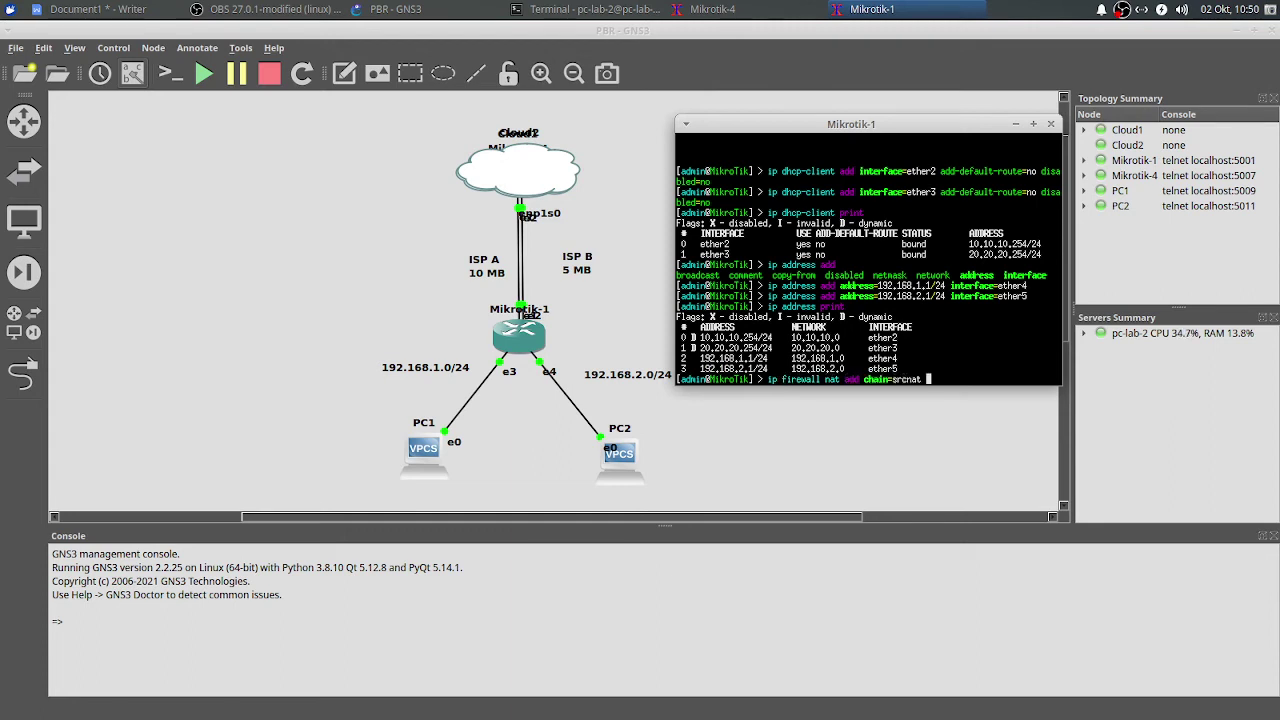
{"action": "type", "text": "out-interface=ether2 action=masquerade"}
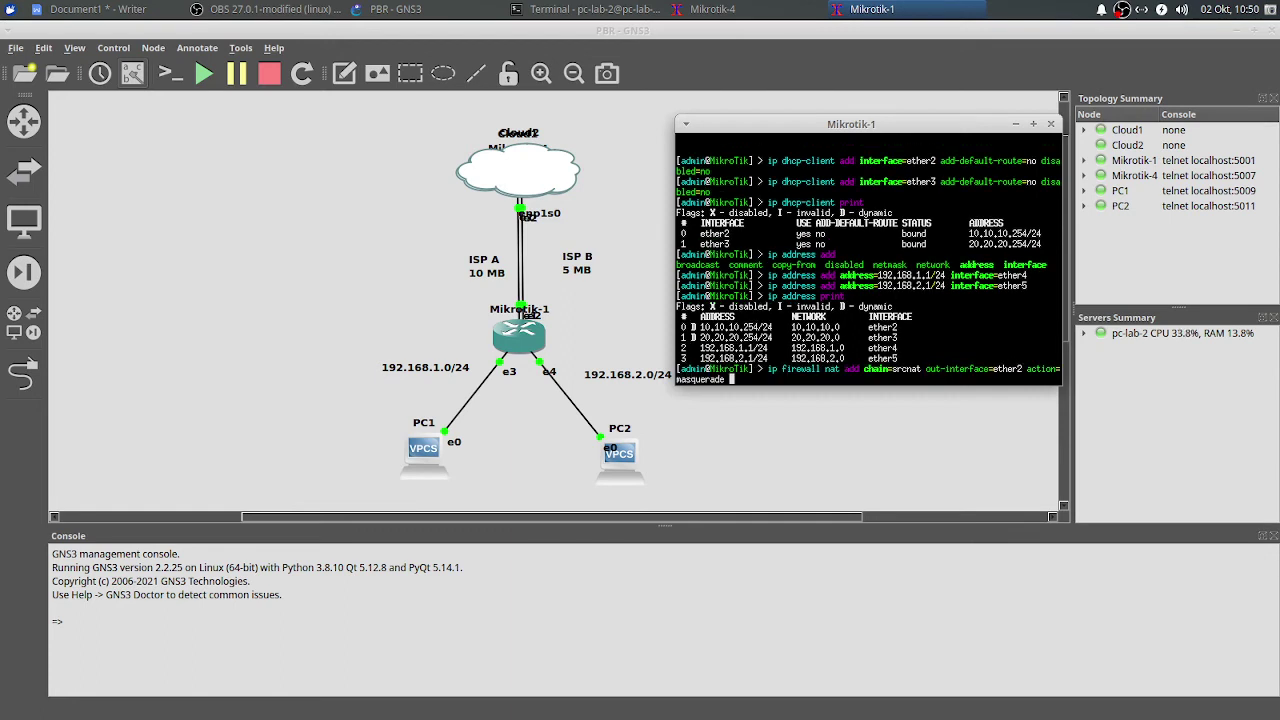
{"action": "key", "text": "Return"}
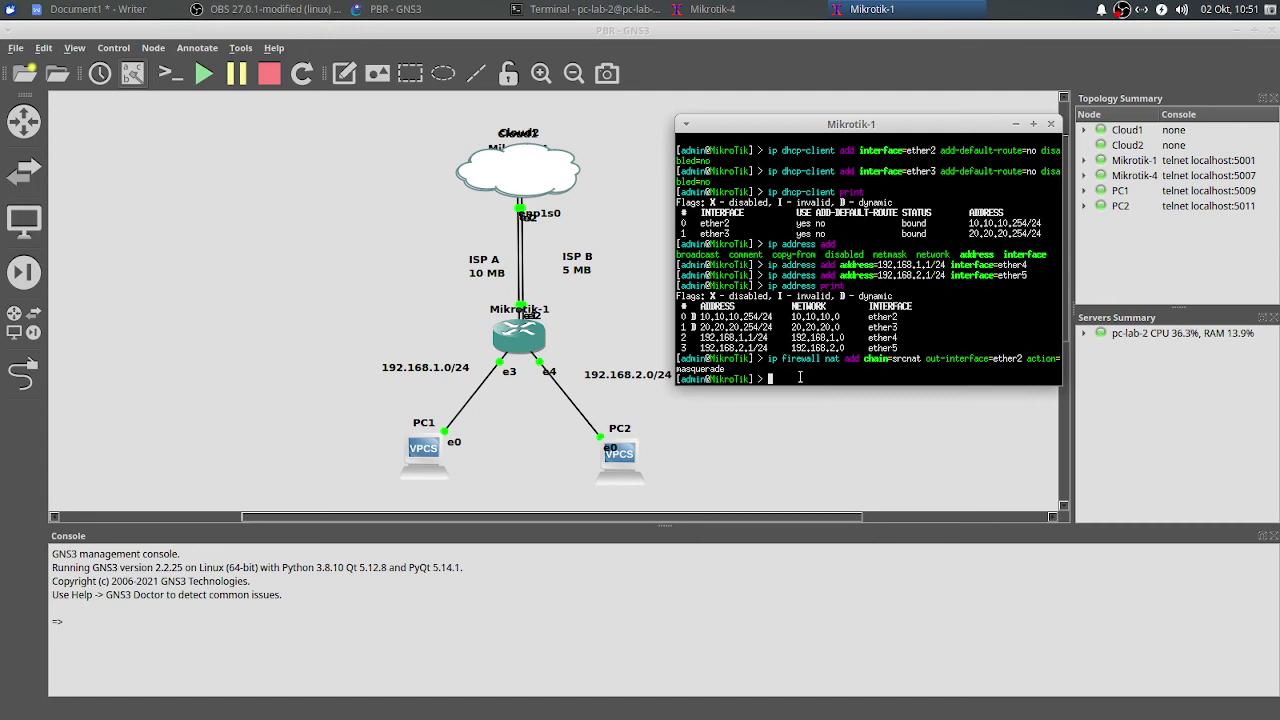
- Add the second ISP's NAT rule on Mikrotik-1 with chain=srcnat out-interface=ether3 action=masquerade
{"action": "type", "text": "ip firewall nat add chain="}
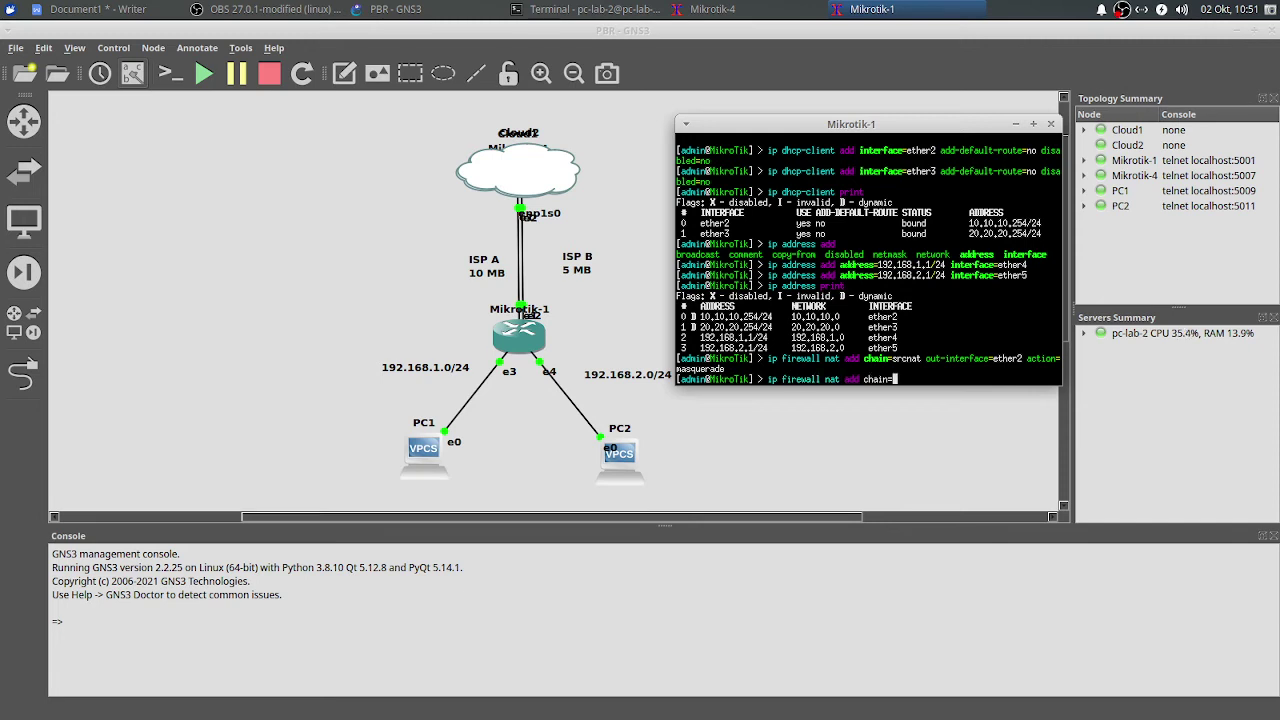
{"action": "type", "text": "srcnat out-interface=ether3 action=masquerade"}
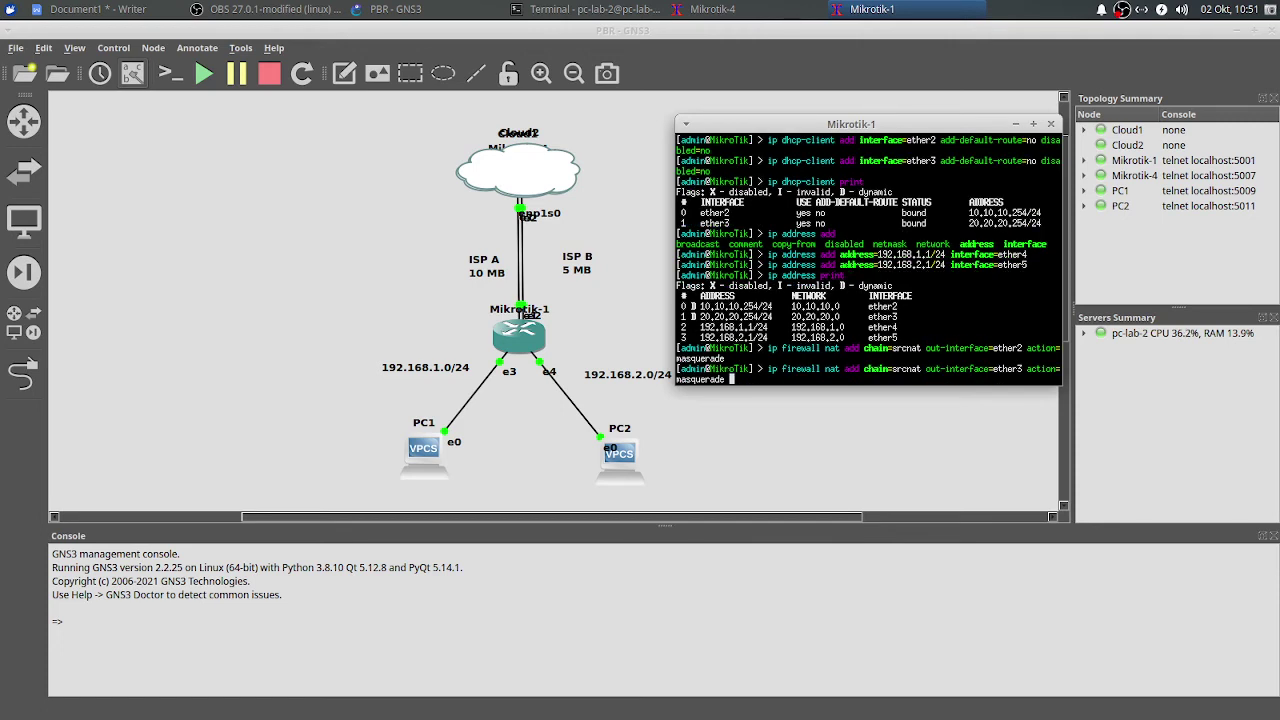
{"action": "key", "text": "Return"}
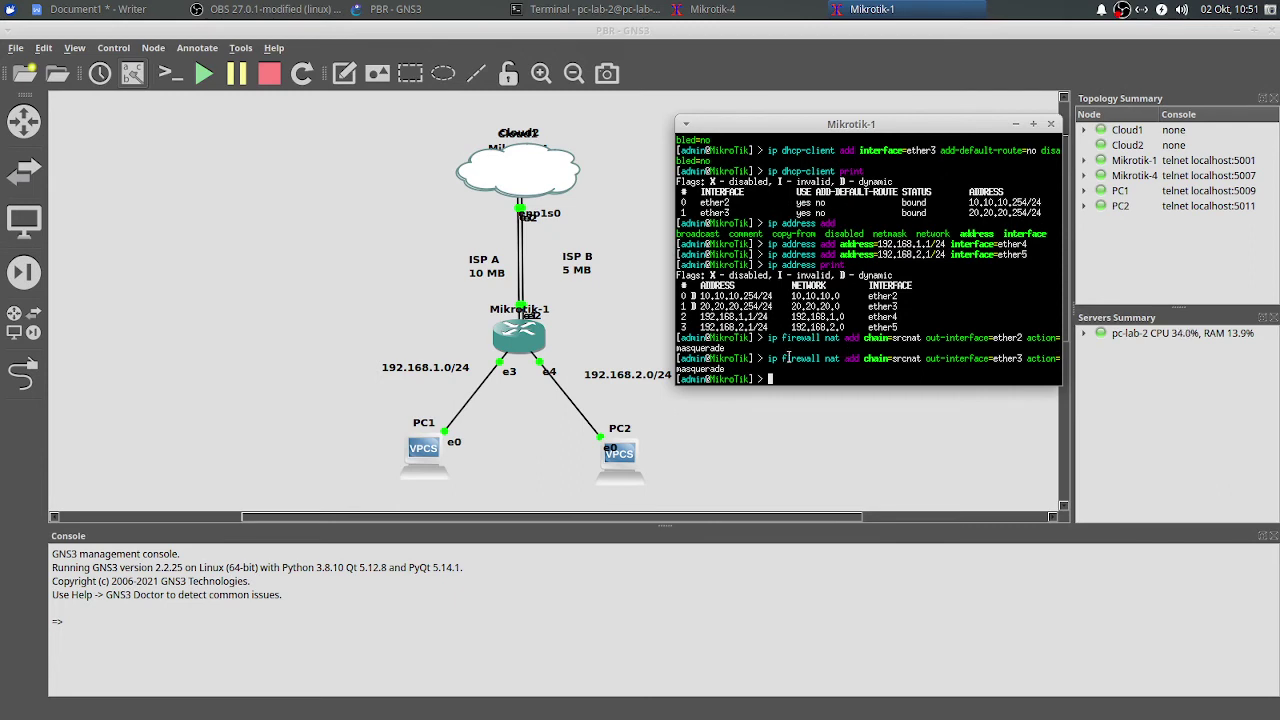
- Compare the two masquerade commands' outgoing interfaces and list Mikrotik-1's NAT rules with ip firewall nat print
{"action": "left_click_drag", "start_coordinate": [960, 338], "coordinate": [1021, 363]}
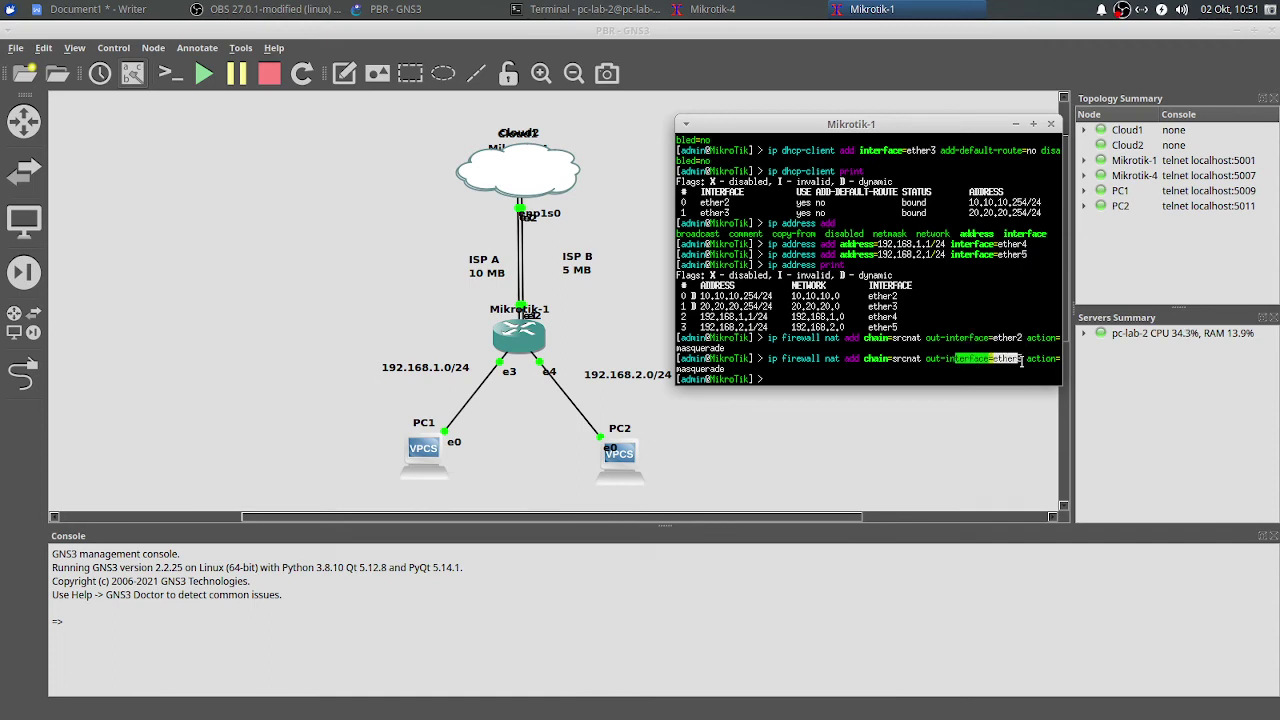
{"action": "left_click", "coordinate": [968, 372]}
{"action": "type", "text": "ip firewall nat print"}
{"action": "key", "text": "Return"}
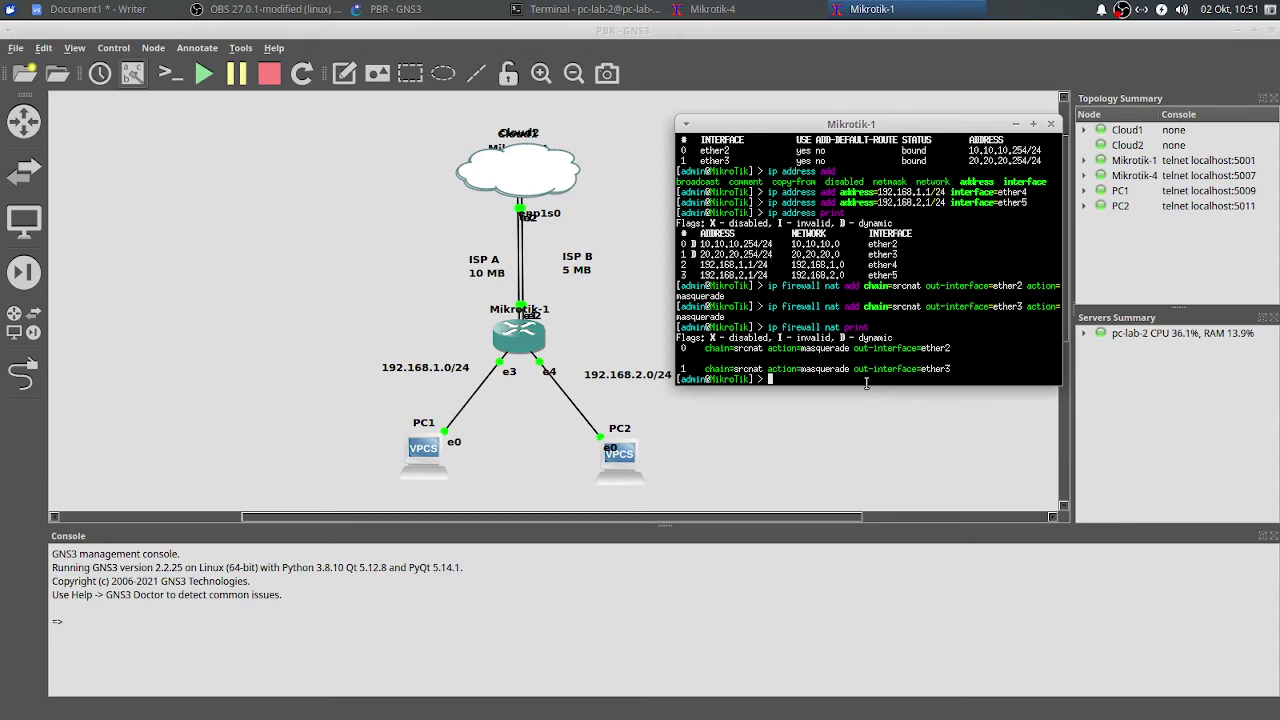
- Test internet access from Mikrotik-1 by pinging 8.8.8.8, stop the ping, and review the earlier DHCP client commands
{"action": "type", "text": "ping 8.8.8.8"}
{"action": "key", "text": "Return"}
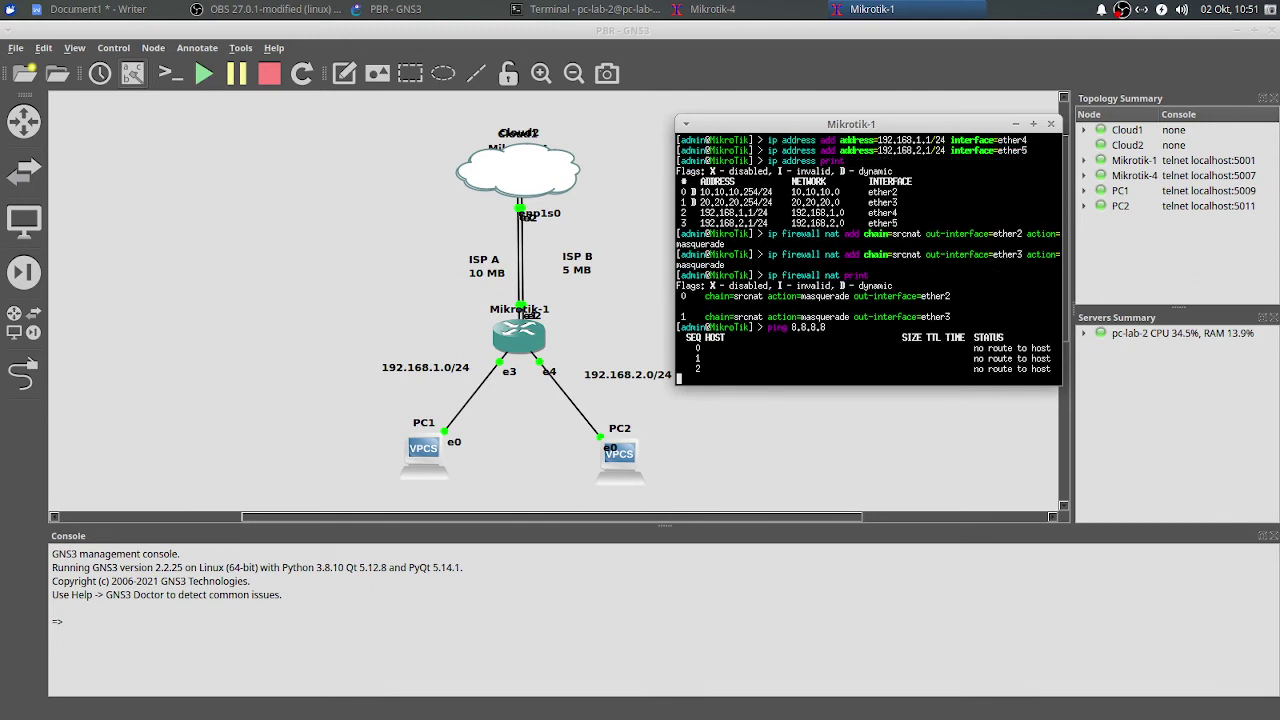
{"action": "key", "text": "ctrl+c"}
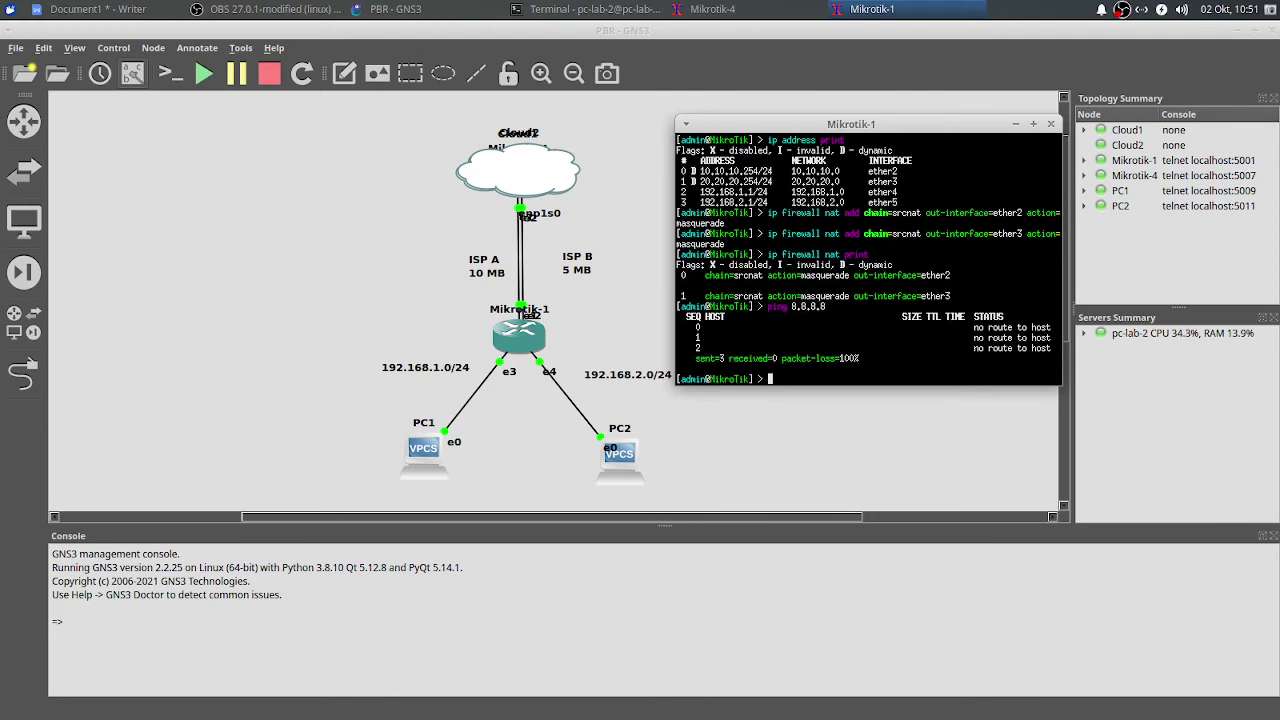
{"action": "scroll", "coordinate": [896, 335], "scroll_direction": "up", "scroll_amount": 2}
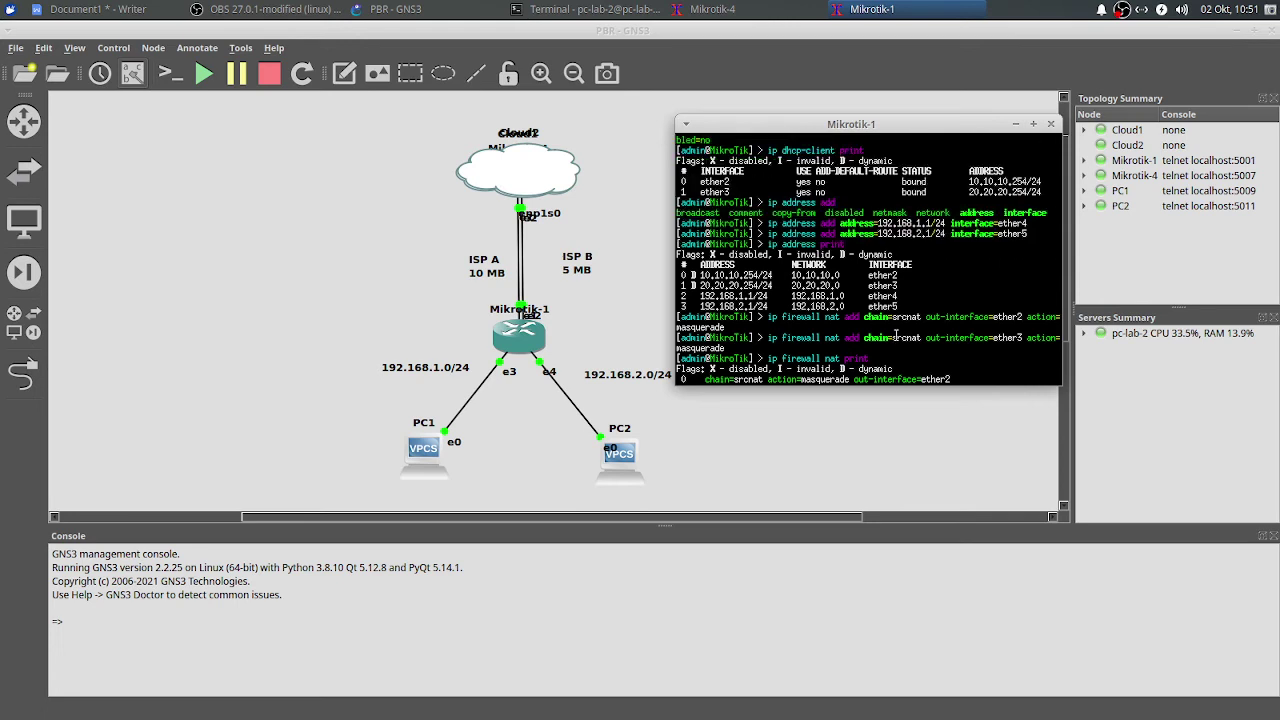
{"action": "scroll", "coordinate": [945, 213], "scroll_direction": "up", "scroll_amount": 1}
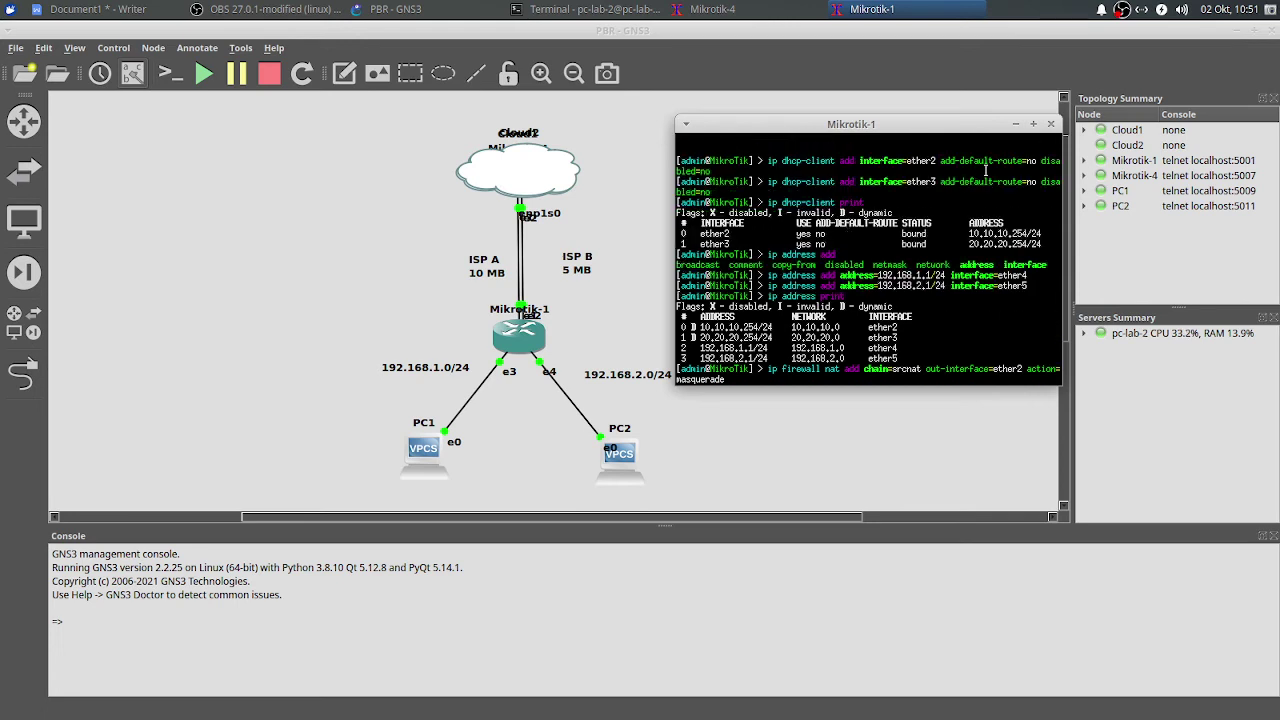
{"action": "scroll", "coordinate": [883, 297], "scroll_direction": "down", "scroll_amount": 3}
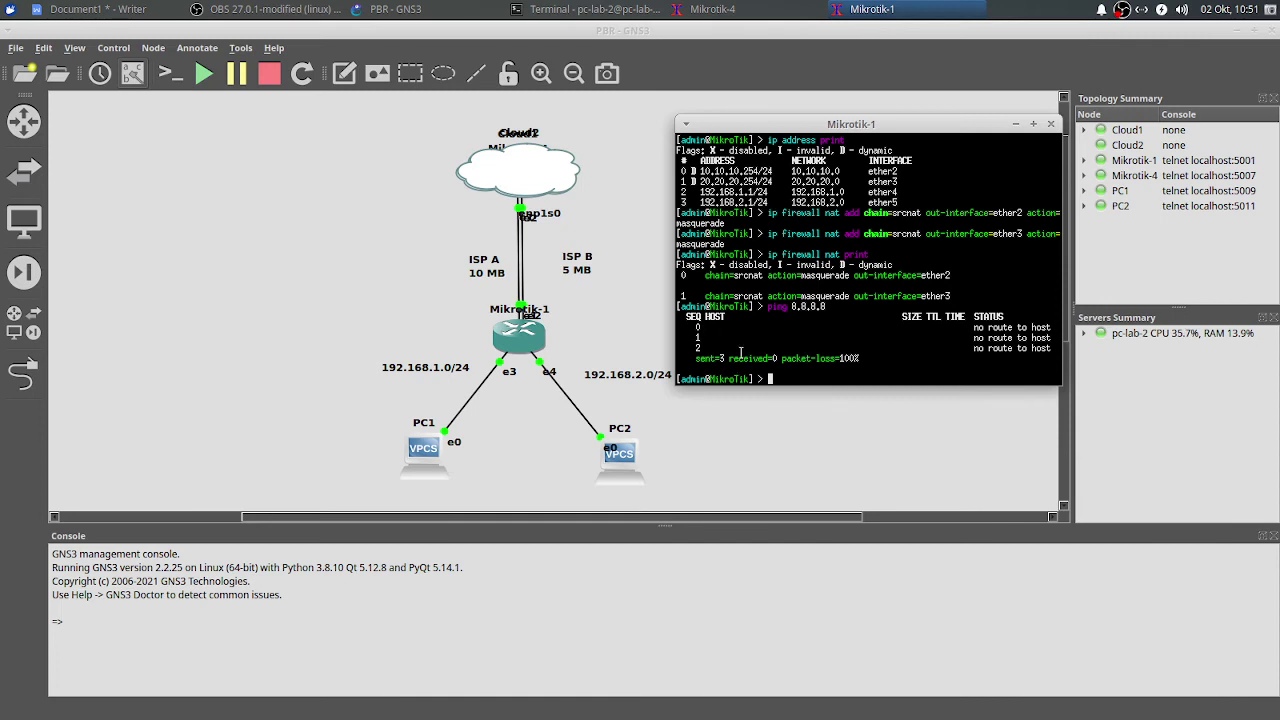
{"action": "scroll", "coordinate": [807, 289], "scroll_direction": "up", "scroll_amount": 2}
{"action": "scroll", "coordinate": [807, 289], "scroll_direction": "down", "scroll_amount": 2}
- Run ip dhcp-server setup on Mikrotik-1 for ether4, accepting the suggested network 192.168.1.0/24, gateway, address pool, DNS servers and lease time
{"action": "type", "text": "ip dhcp-server setup"}
{"action": "key", "text": "Return"}
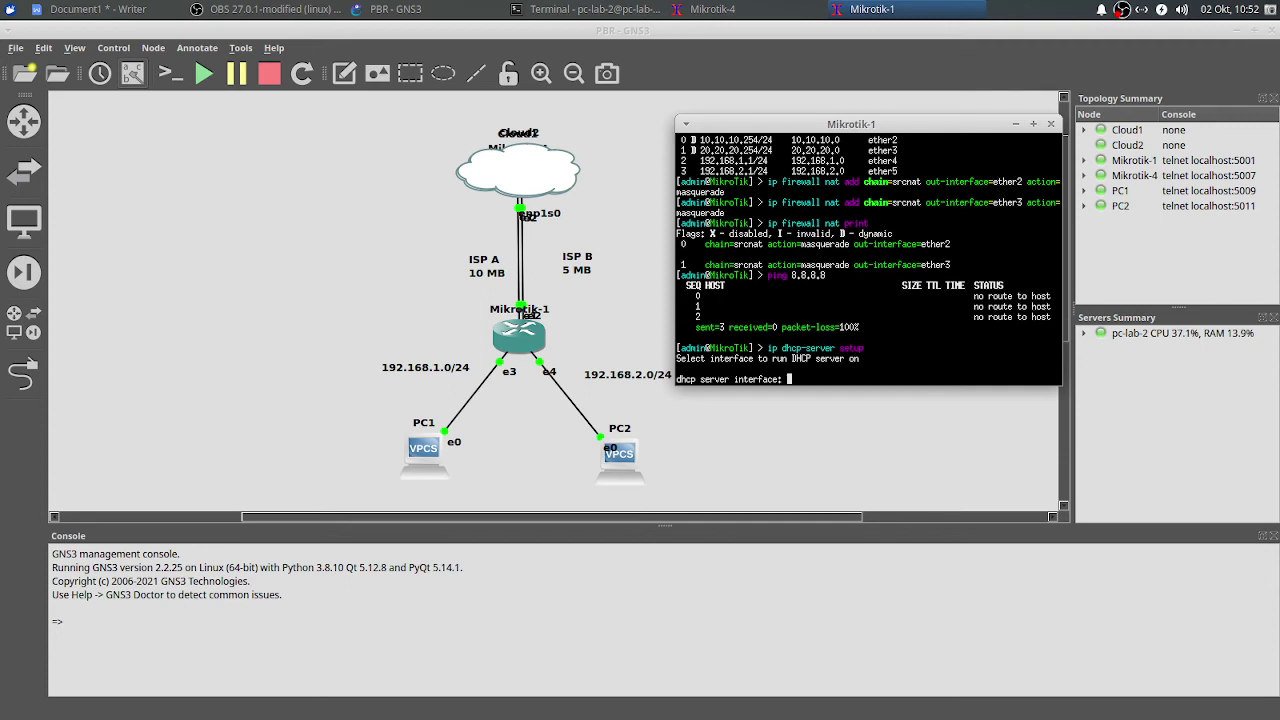
{"action": "type", "text": "ether4"}
{"action": "key", "text": "Return"}
{"action": "key", "text": "Return"}
{"action": "key", "text": "Return"}
{"action": "key", "text": "Return"}
{"action": "key", "text": "Return"}
{"action": "key", "text": "Return"}
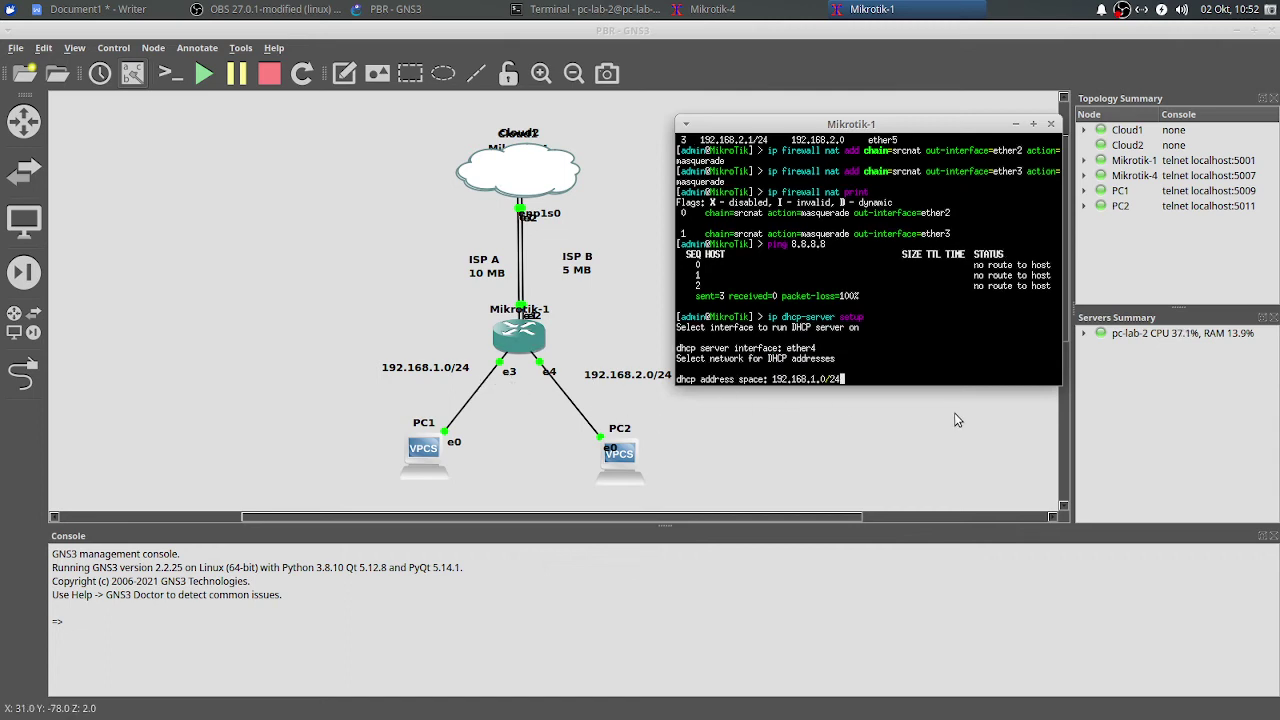
- Set up a second DHCP server on Mikrotik-1 for ether5, accepting the suggested network 192.168.2.0/24 and remaining defaults
{"action": "type", "text": "ip "}
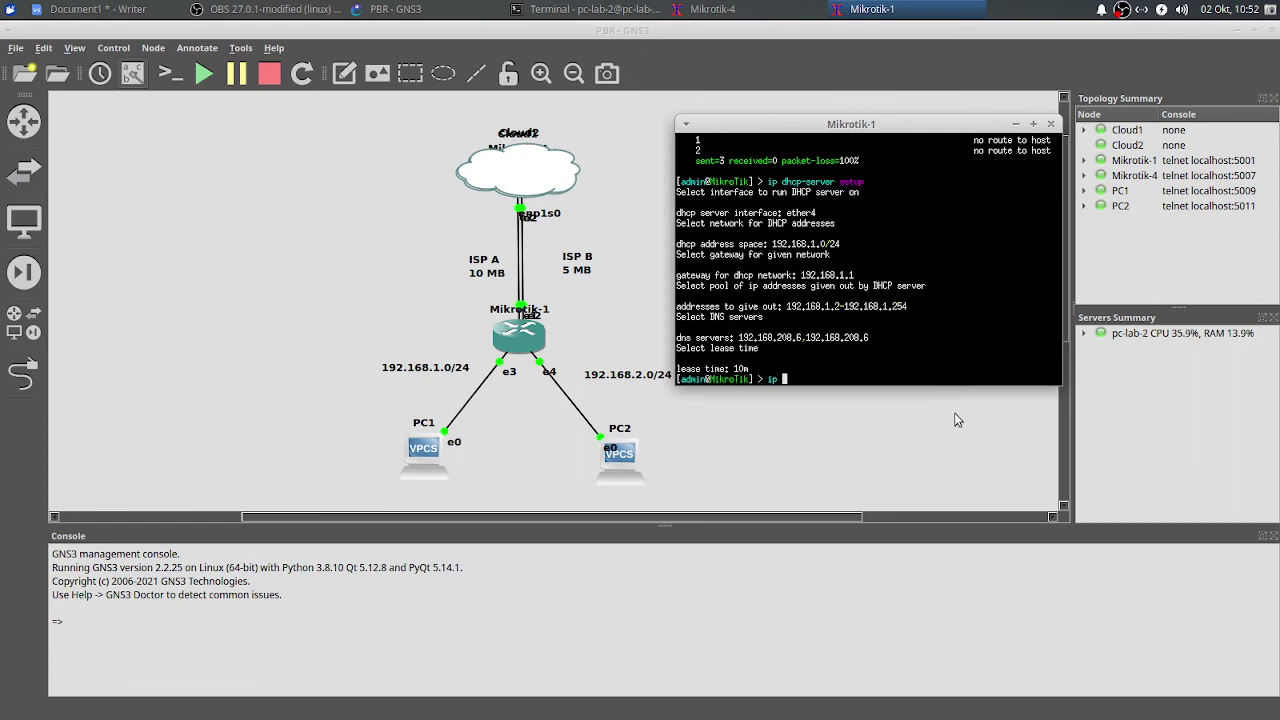
{"action": "type", "text": "dhcp-server setup"}
{"action": "key", "text": "Return"}
{"action": "type", "text": "ether5"}
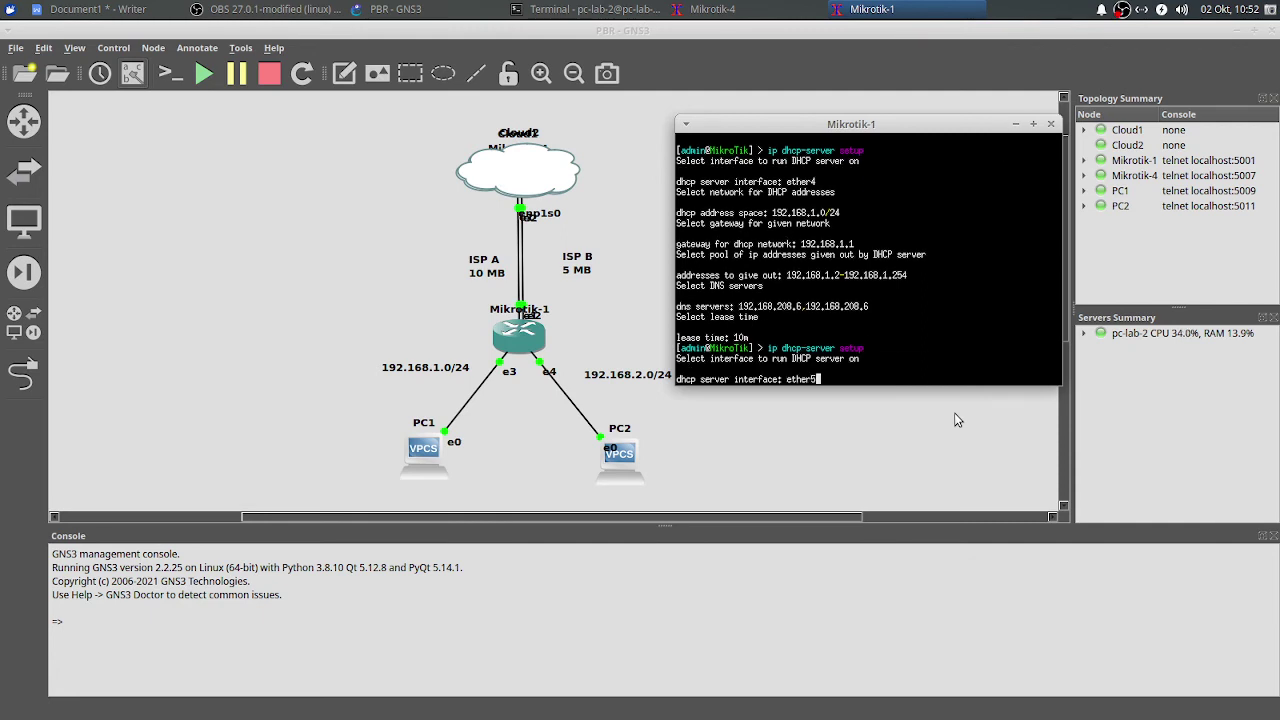
{"action": "key", "text": "Return"}
{"action": "key", "text": "Return"}
{"action": "key", "text": "Return"}
{"action": "key", "text": "Return"}
{"action": "key", "text": "Return"}
{"action": "key", "text": "Return"}
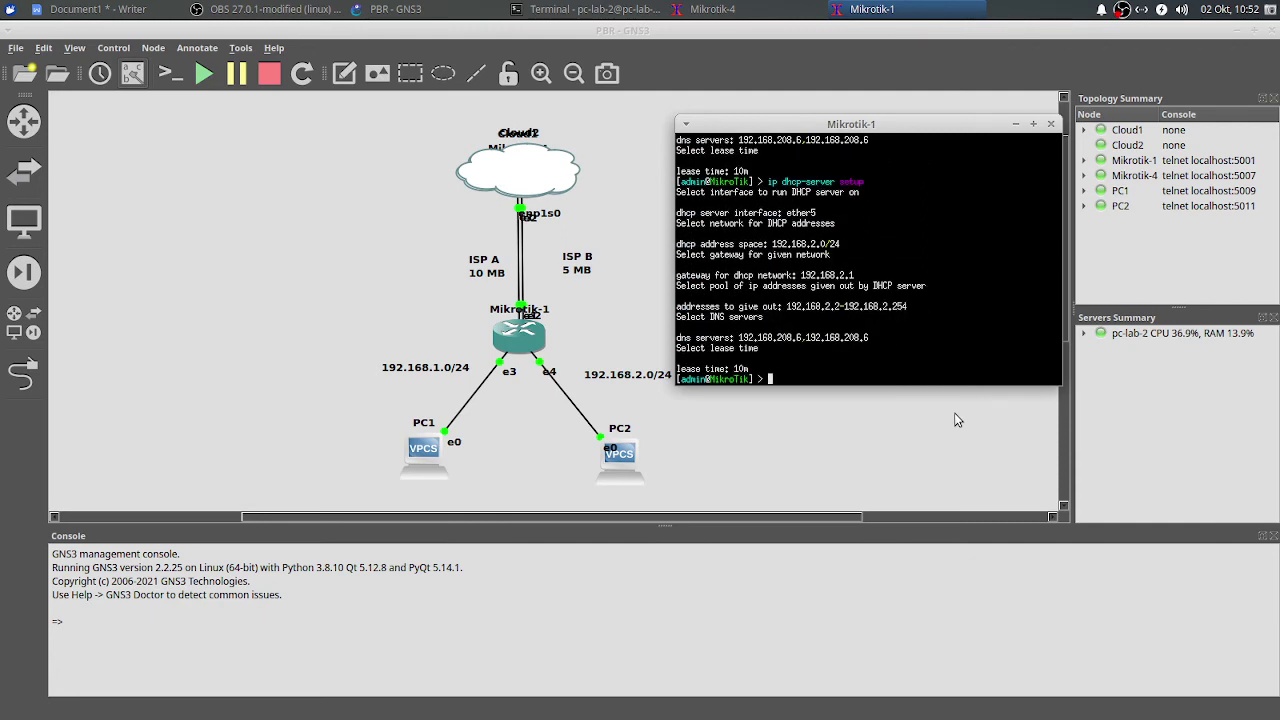
- Open PC1's console, request an address with ip dhcp, and move the console window clear of the topology
{"action": "left_click", "coordinate": [380, 314]}
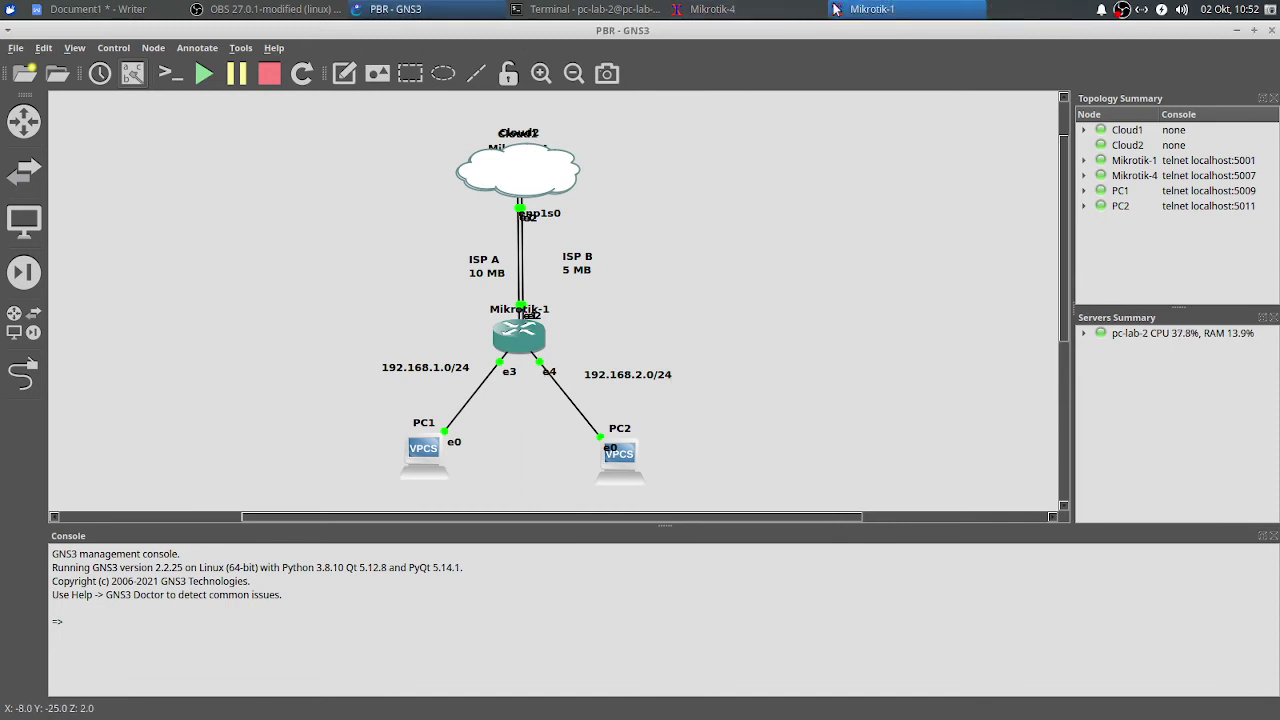
{"action": "right_click", "coordinate": [428, 476]}
{"action": "left_click", "coordinate": [468, 120]}
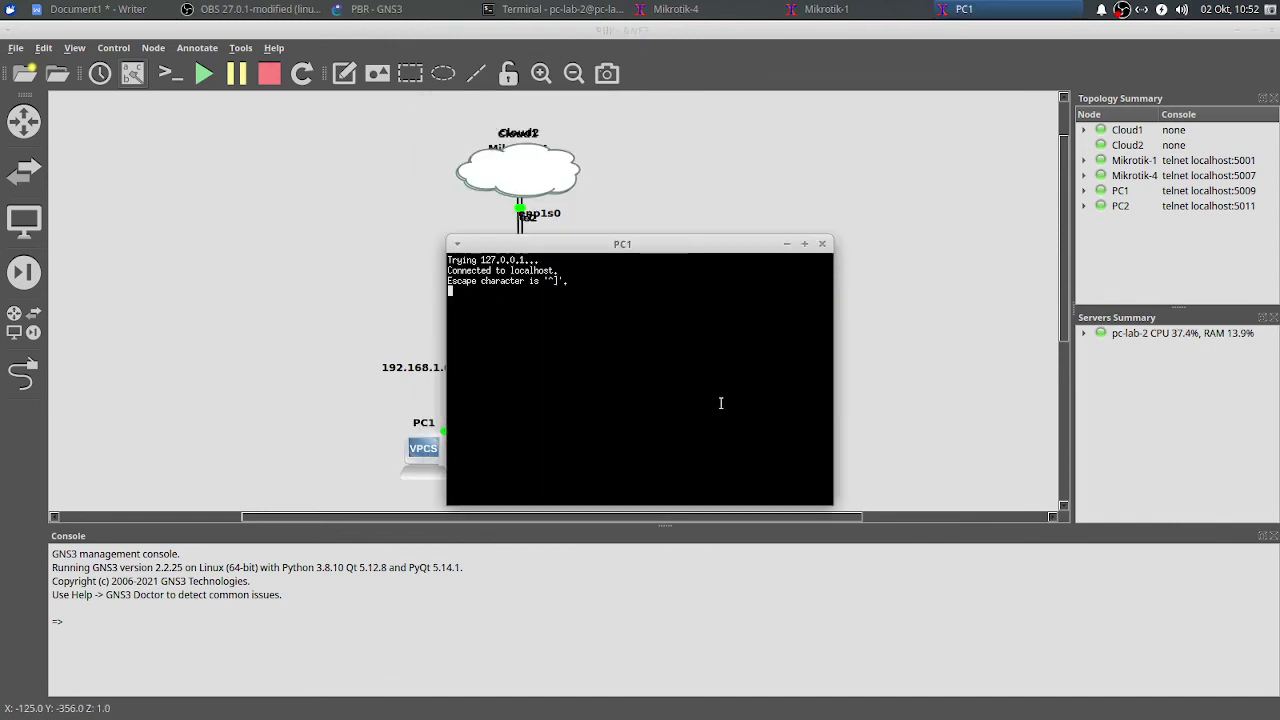
{"action": "key", "text": "Return"}
{"action": "type", "text": "ip dhcp"}
{"action": "key", "text": "Return"}
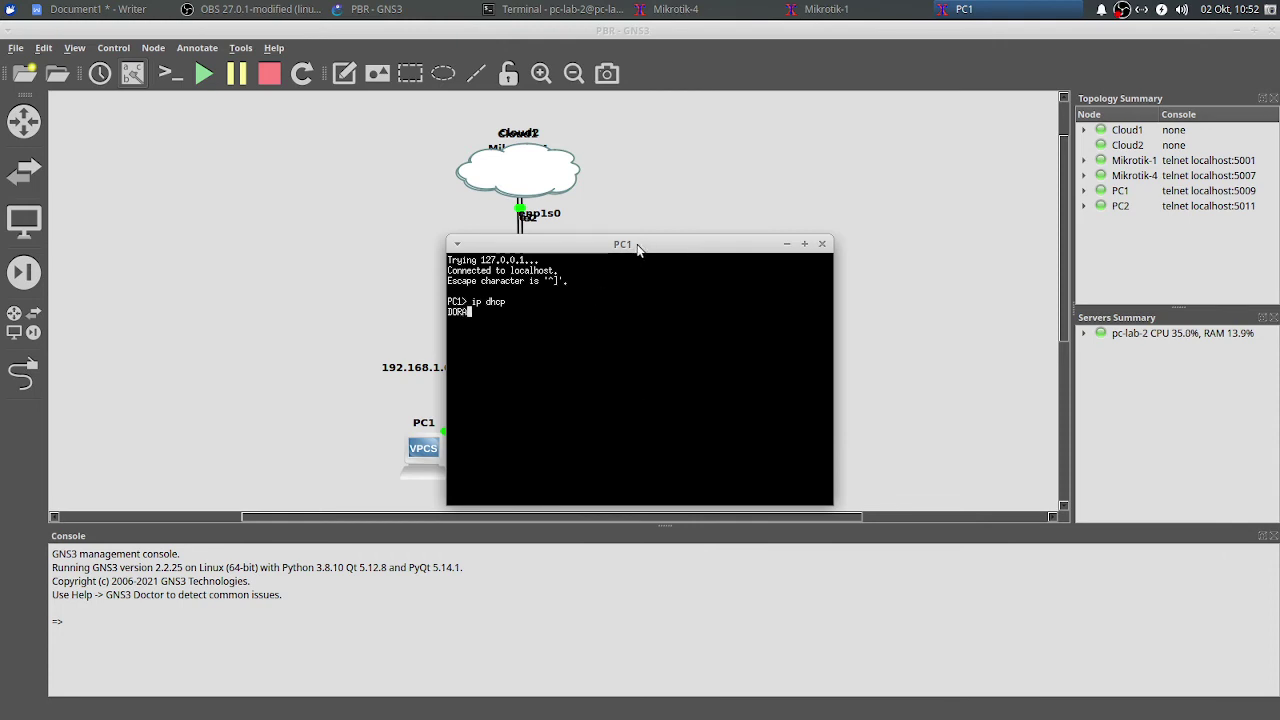
{"action": "left_click_drag", "start_coordinate": [640, 250], "coordinate": [828, 128]}
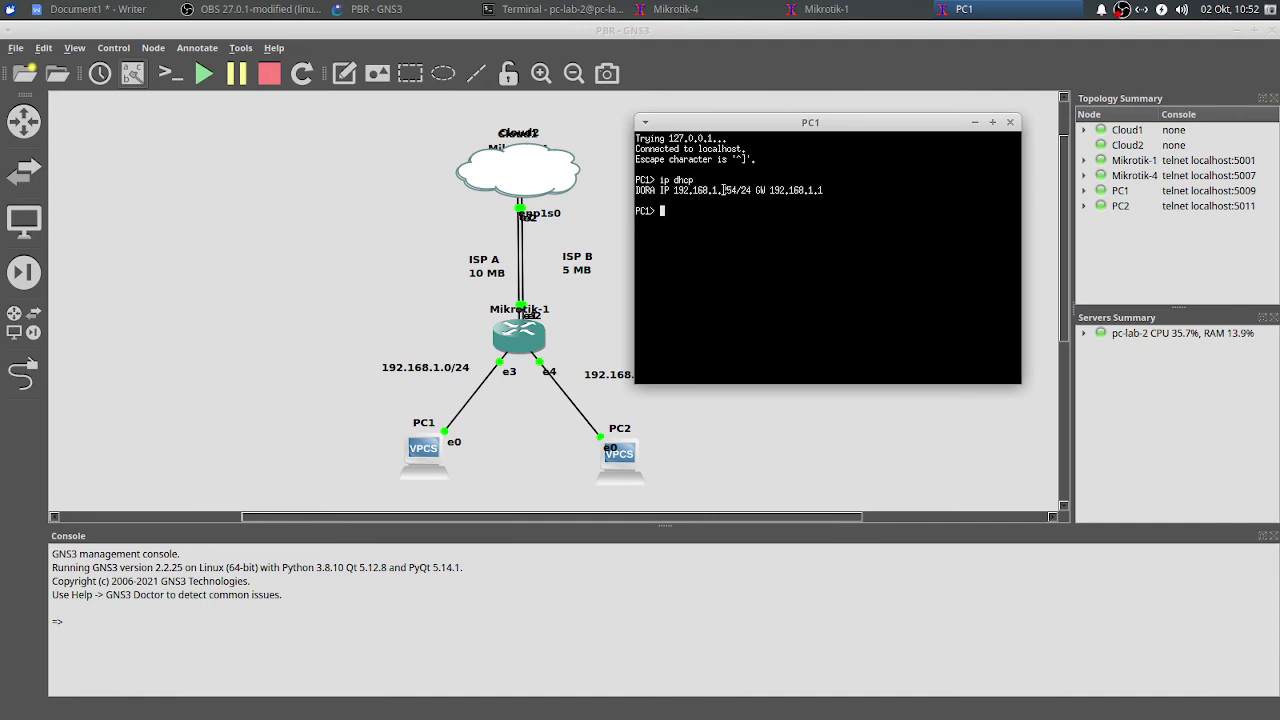
- Open PC2's console, request an address with ip dhcp, and return to the topology window
{"action": "left_click", "coordinate": [648, 455]}
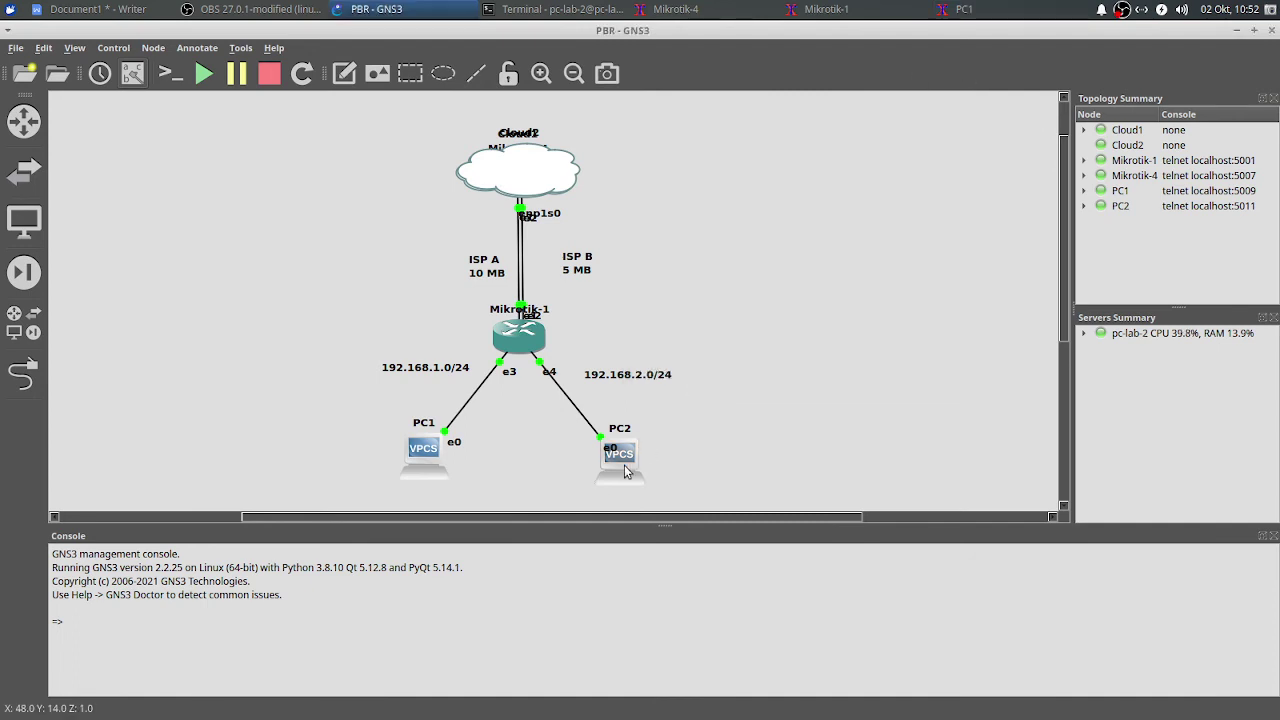
{"action": "right_click", "coordinate": [626, 462]}
{"action": "left_click", "coordinate": [723, 117]}
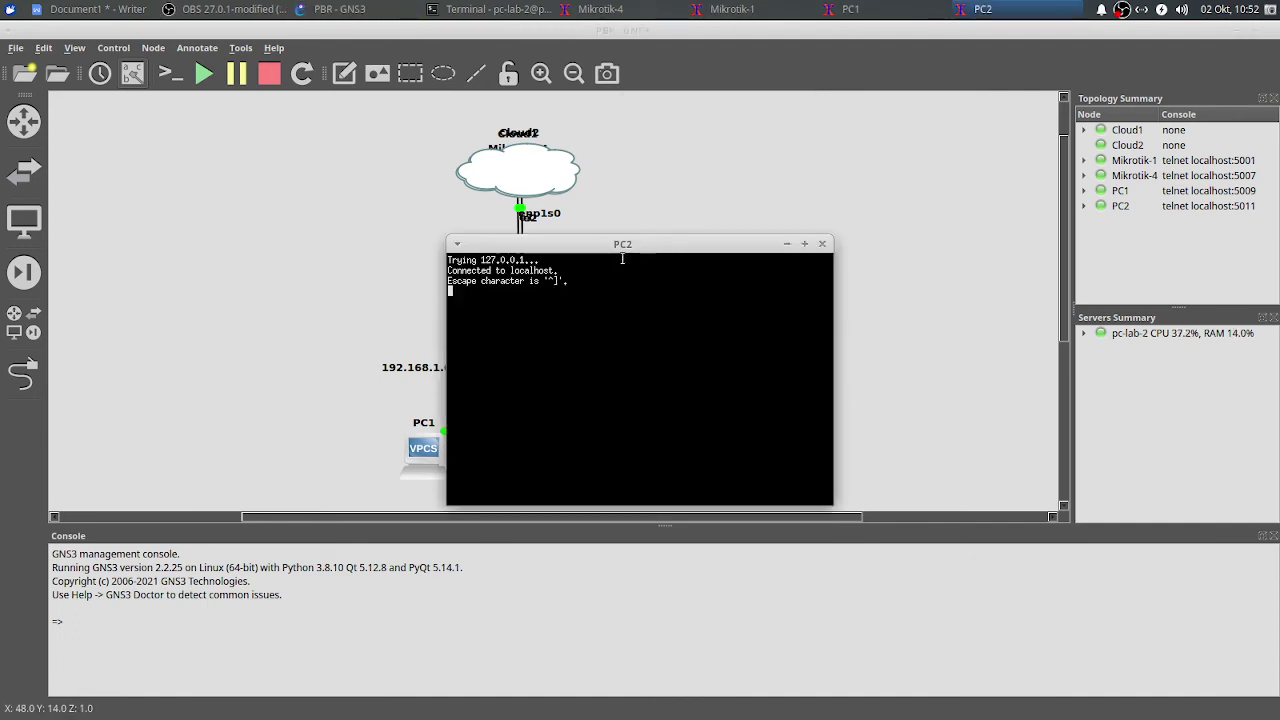
{"action": "type", "text": "ip dhcp"}
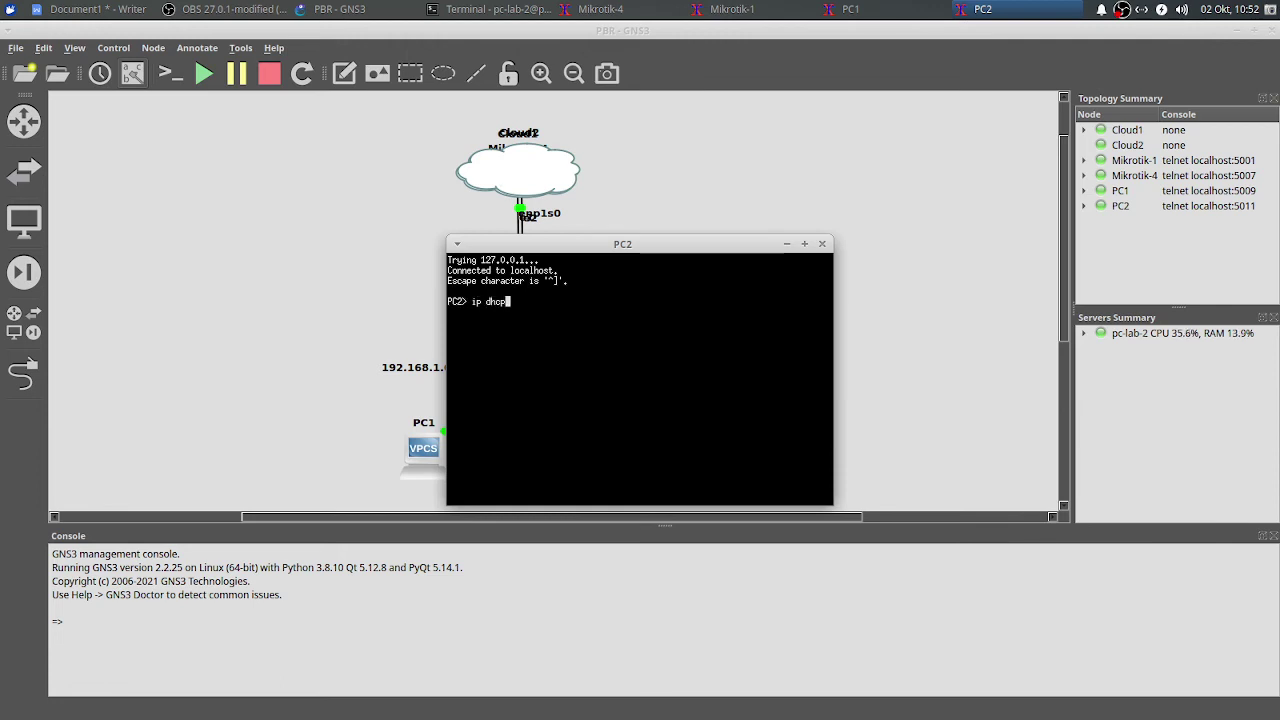
{"action": "key", "text": "Return"}
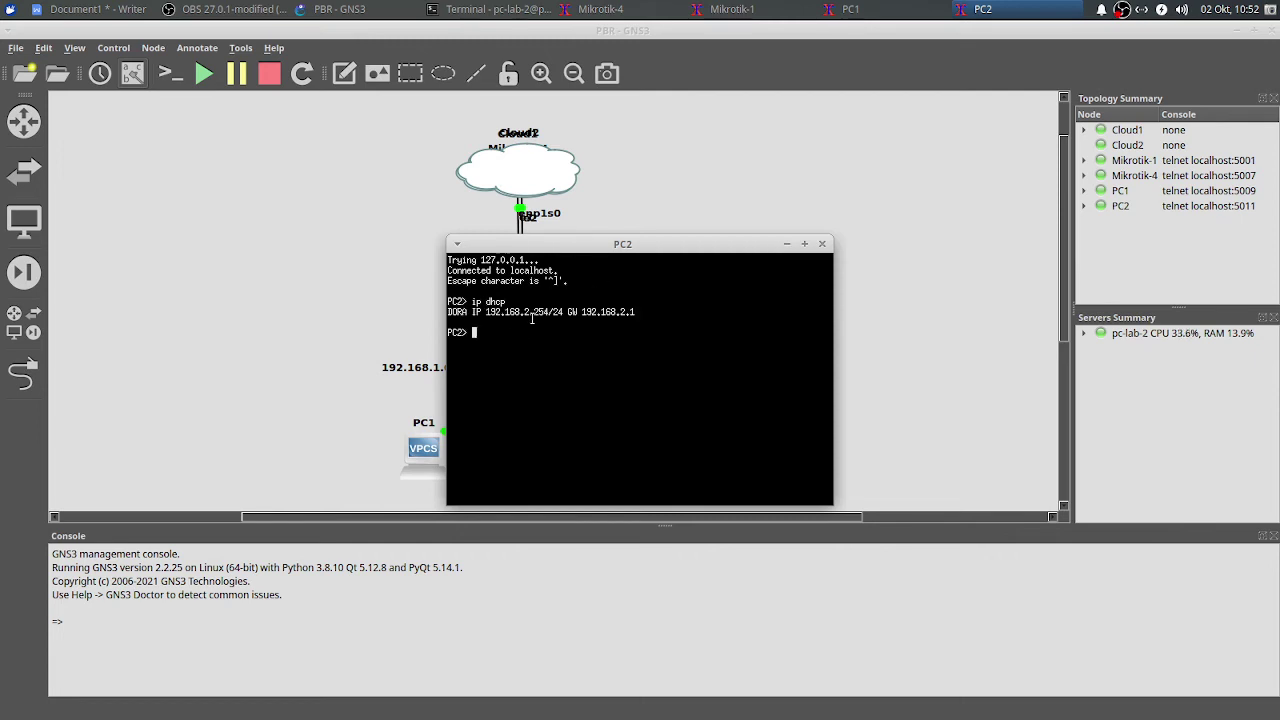
{"action": "left_click", "coordinate": [907, 301]}
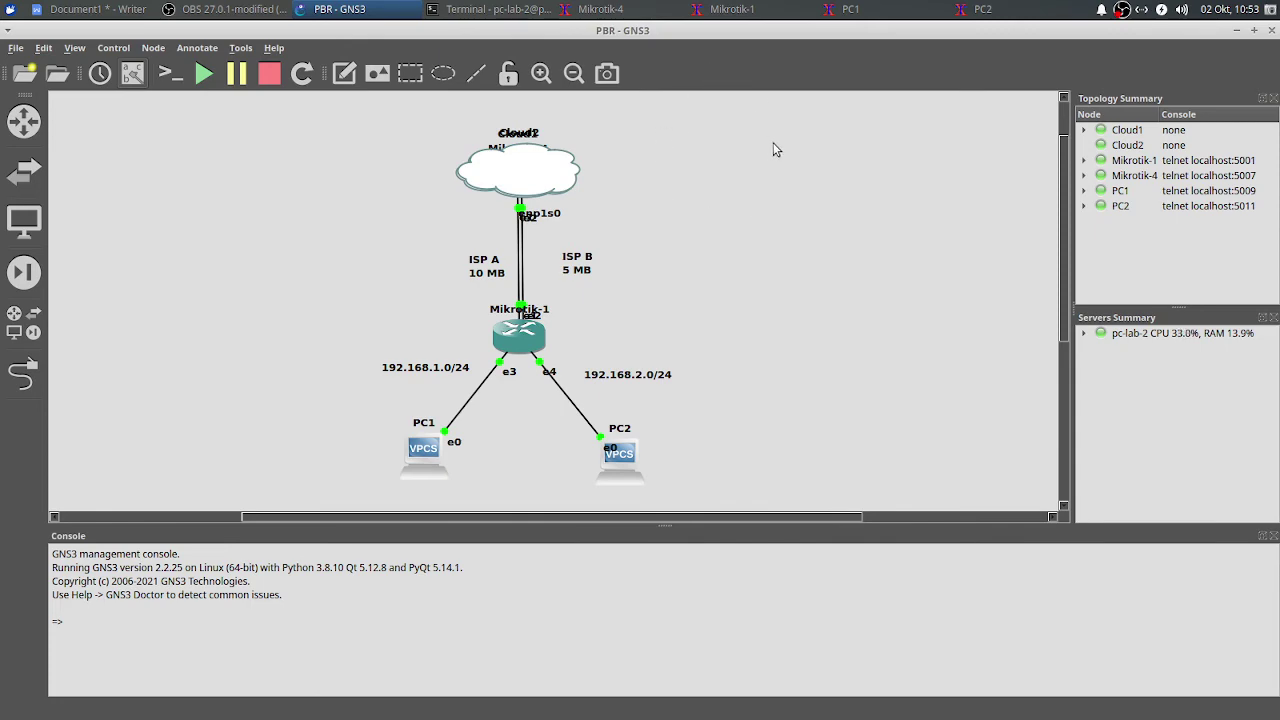
- Return to the Mikrotik-1 console and list its routing table with ip route print
{"action": "left_click", "coordinate": [750, 10]}
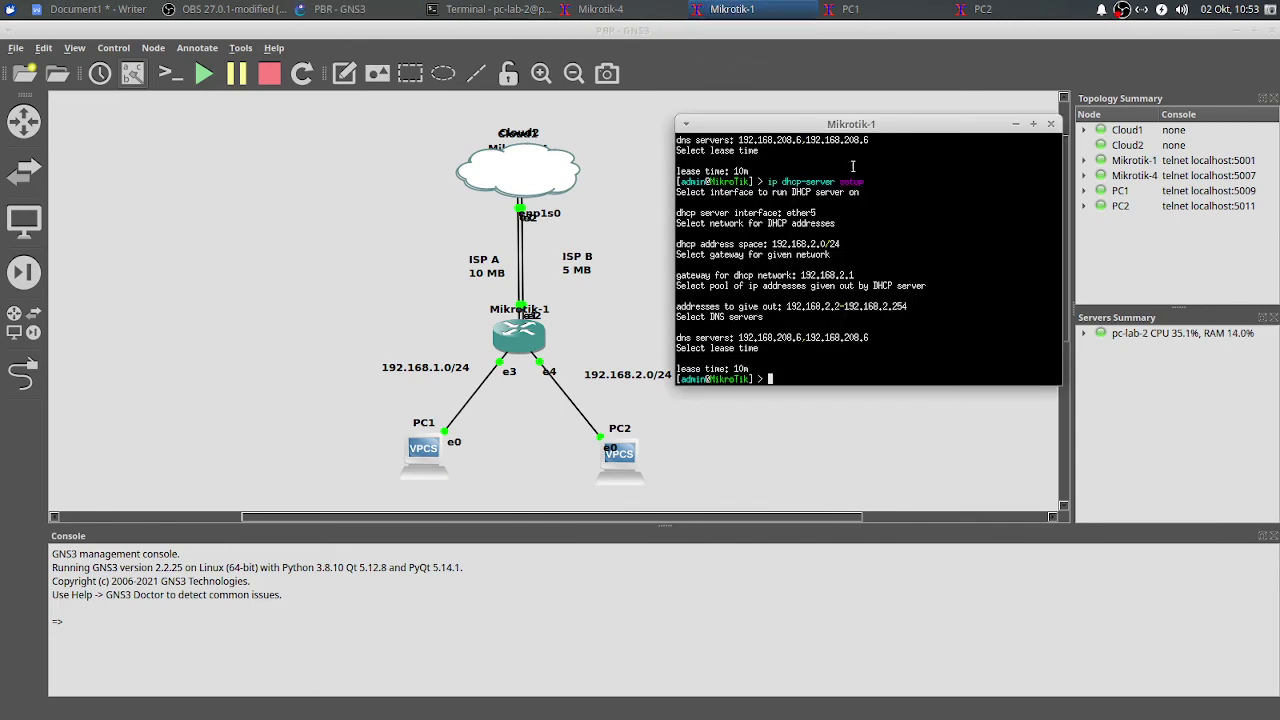
{"action": "left_click_drag", "start_coordinate": [893, 122], "coordinate": [859, 105]}
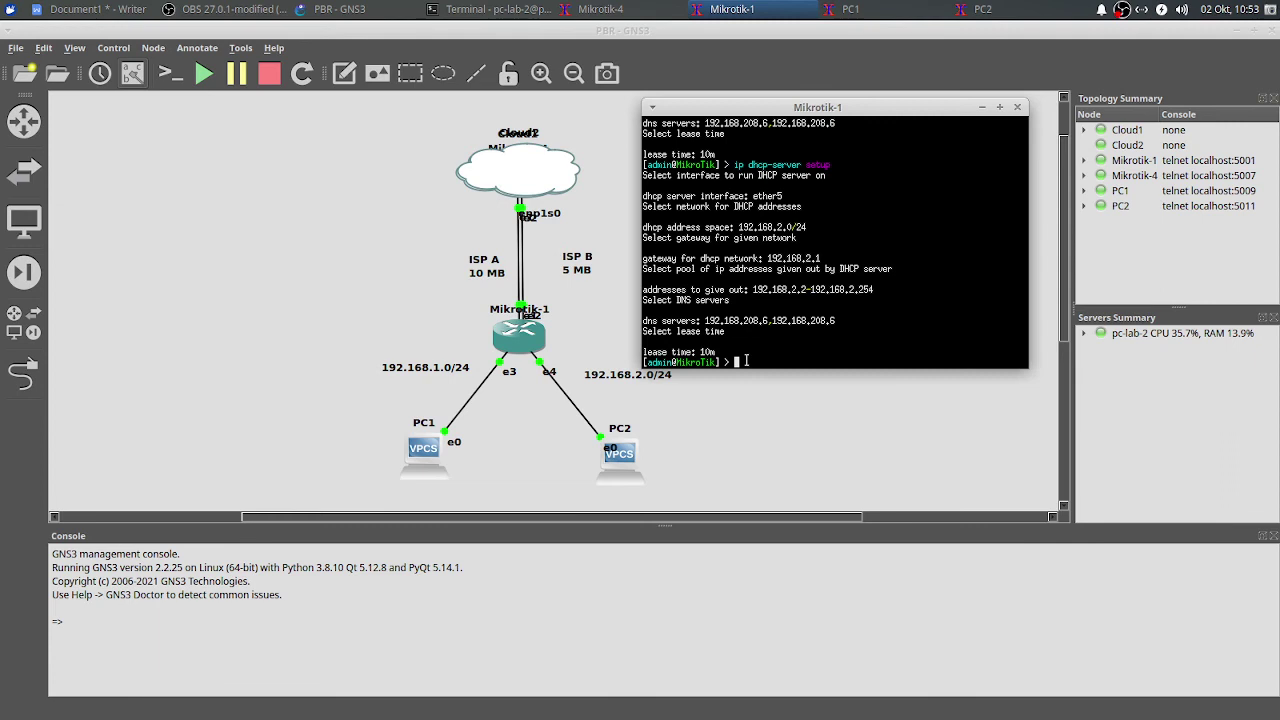
{"action": "type", "text": "ip route print"}
{"action": "key", "text": "Return"}
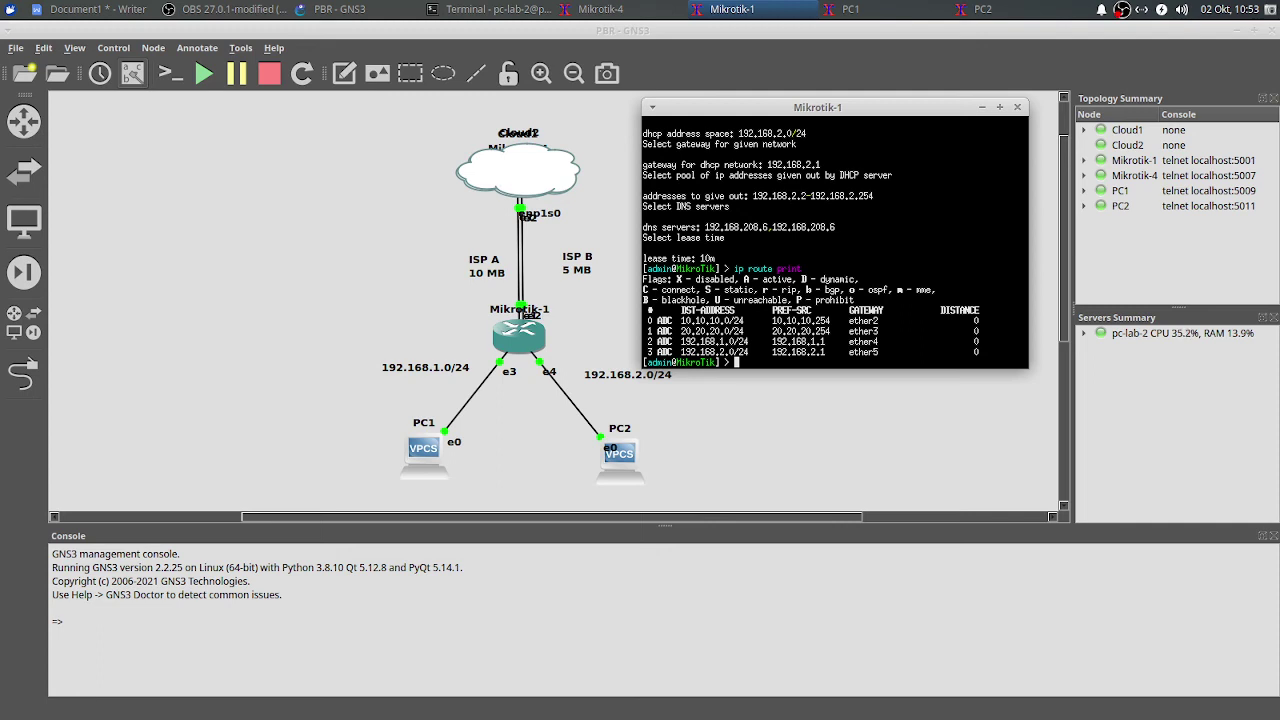
- Add Mikrotik-1's default route through ISP A with ip route add dst-address=0.0.0.0/0 gateway=10.10.10.1
{"action": "type", "text": "ip route add dst-address=0.0.0.0/0"}
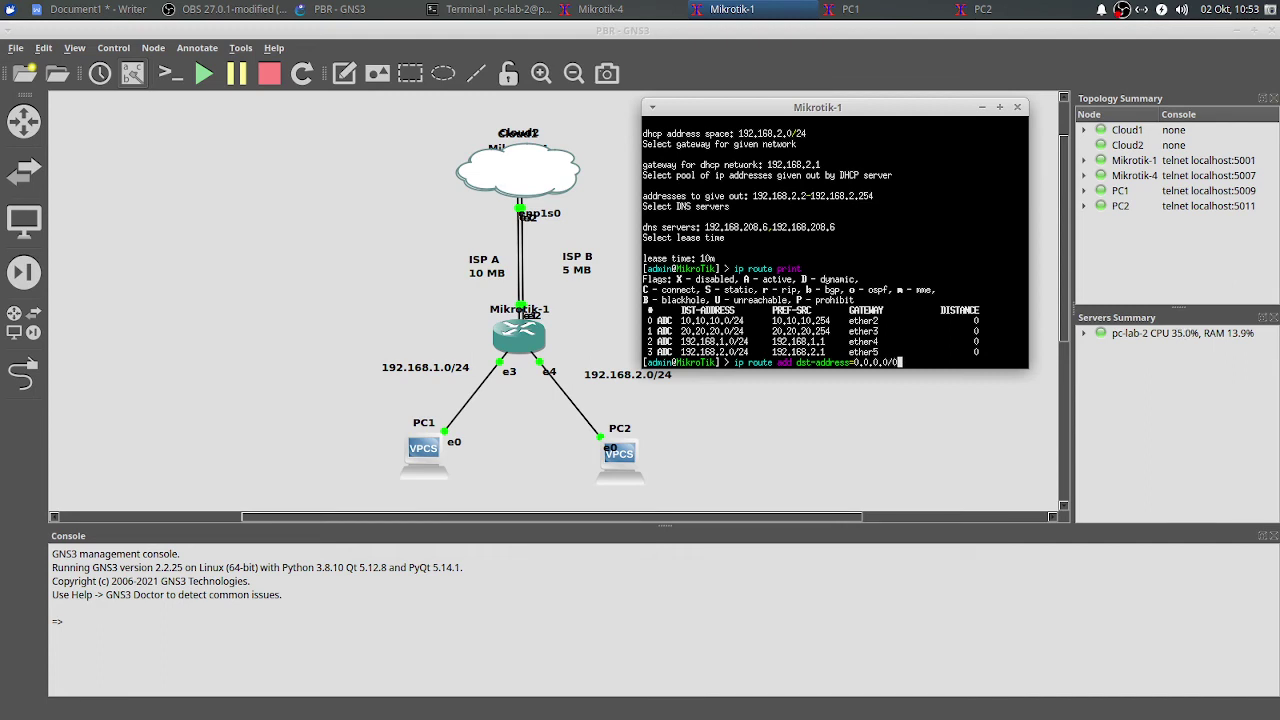
{"action": "type", "text": " gateway=10.10.10.1"}
{"action": "key", "text": "Return"}
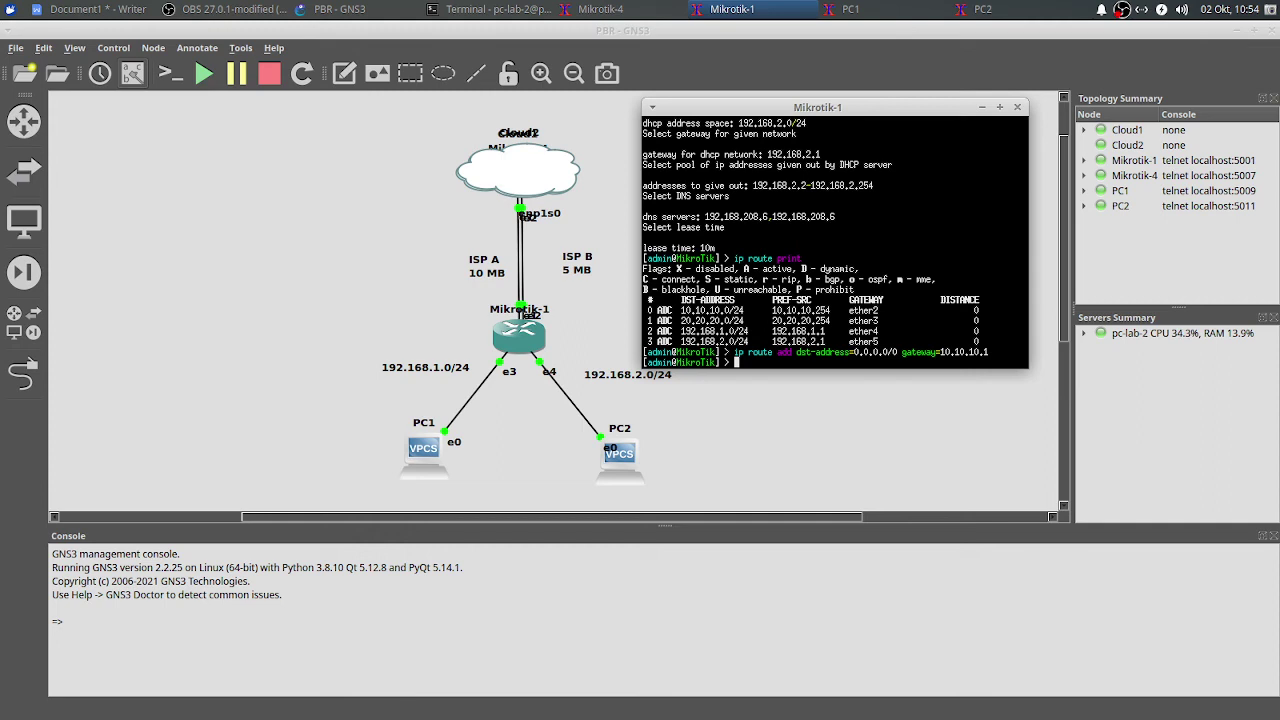
- Add a backup default route through ISP B with ip route add dst-address=0.0.0.0/0 gateway=20.20.20.1 distance=2 check-gateway=ping
{"action": "type", "text": "ip route add dst-address=0.0.0.0/0"}
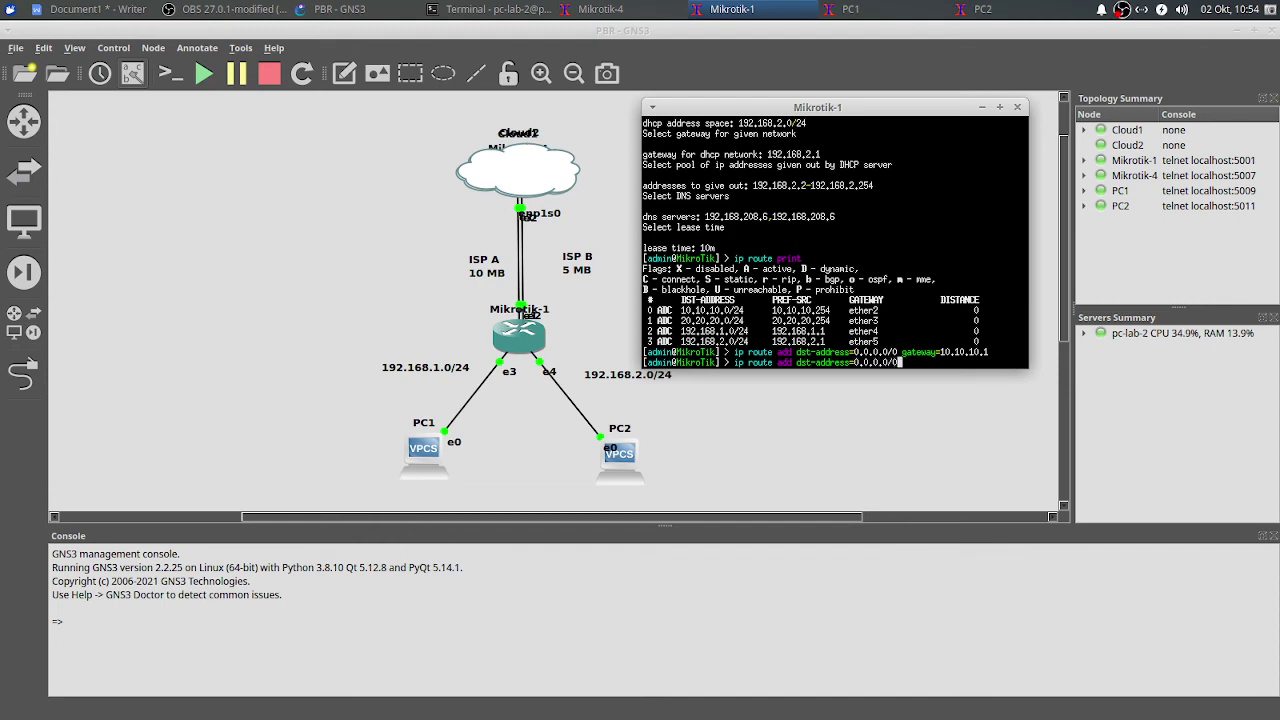
{"action": "type", "text": " gateway=20.20.20.1 distac"}
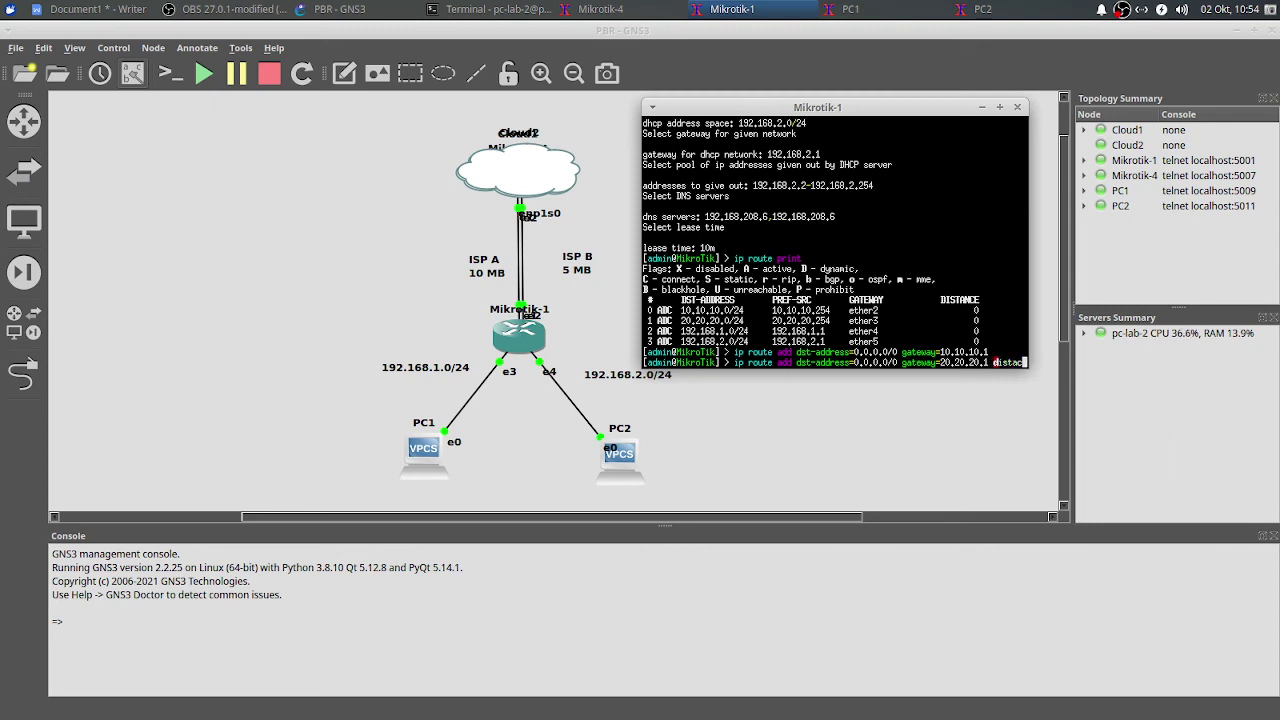
{"action": "key", "text": "BackSpace"}
{"action": "type", "text": "nce="}
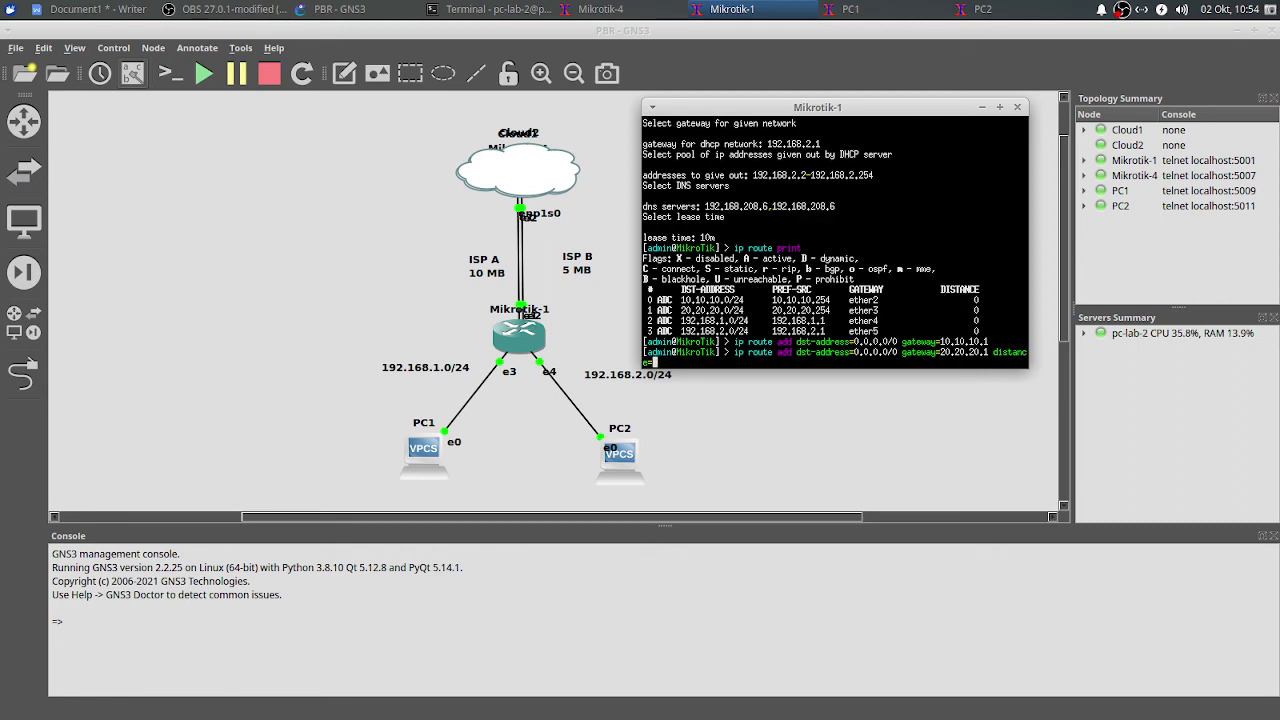
{"action": "type", "text": "2 check-gateway=ping"}
{"action": "key", "text": "Return"}
- List Mikrotik-1's routing table with ip route print and compare the gateways, flags and distances of the two default routes
{"action": "type", "text": "ip route print"}
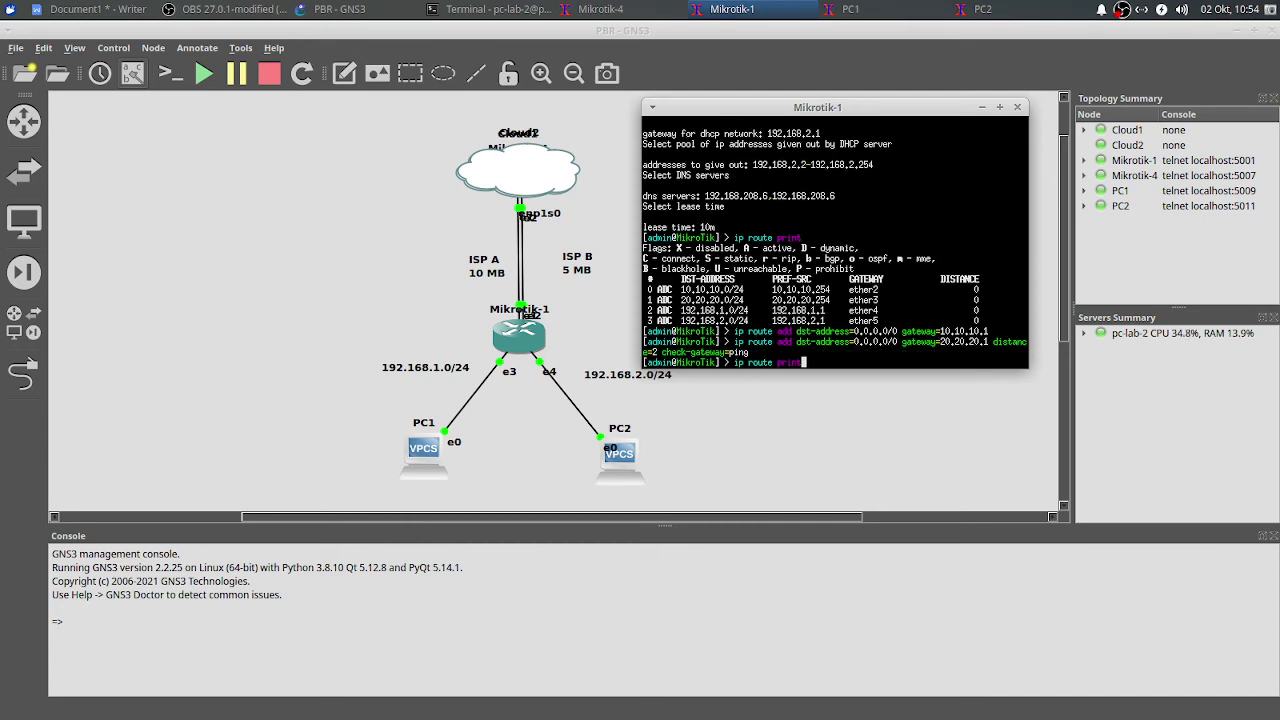
{"action": "key", "text": "Return"}
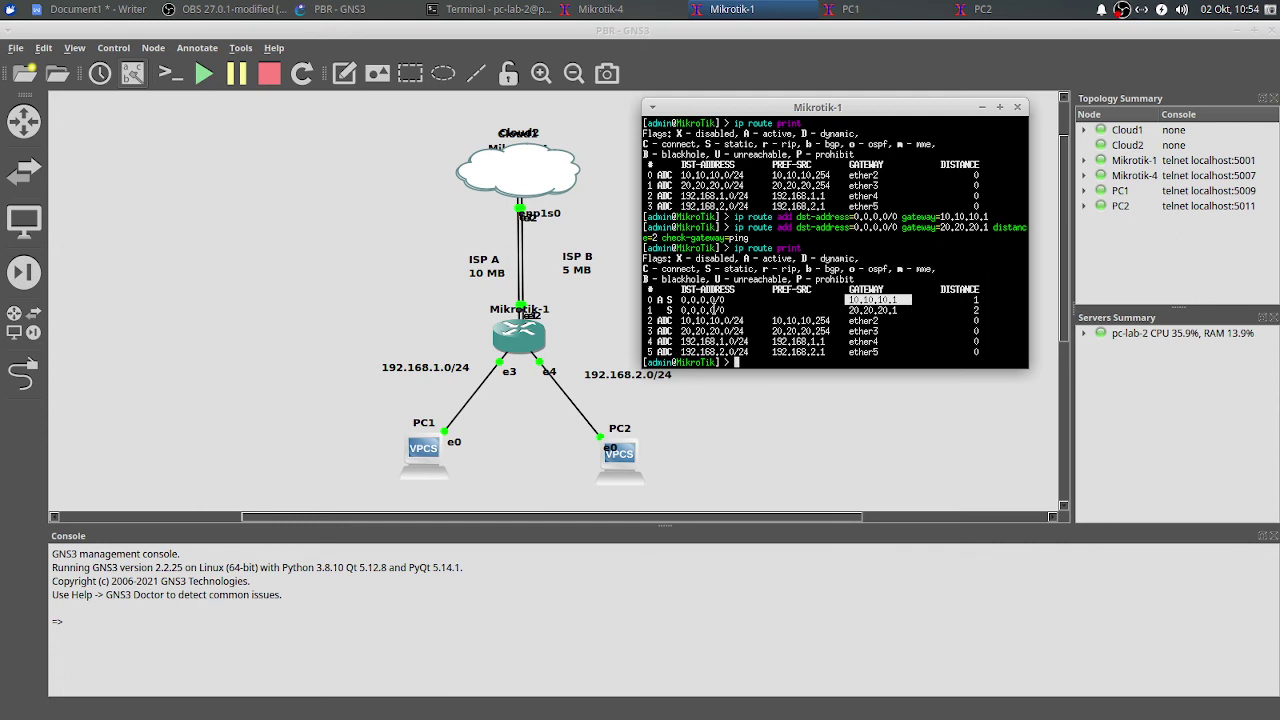
{"action": "left_click_drag", "start_coordinate": [659, 299], "coordinate": [917, 303]}
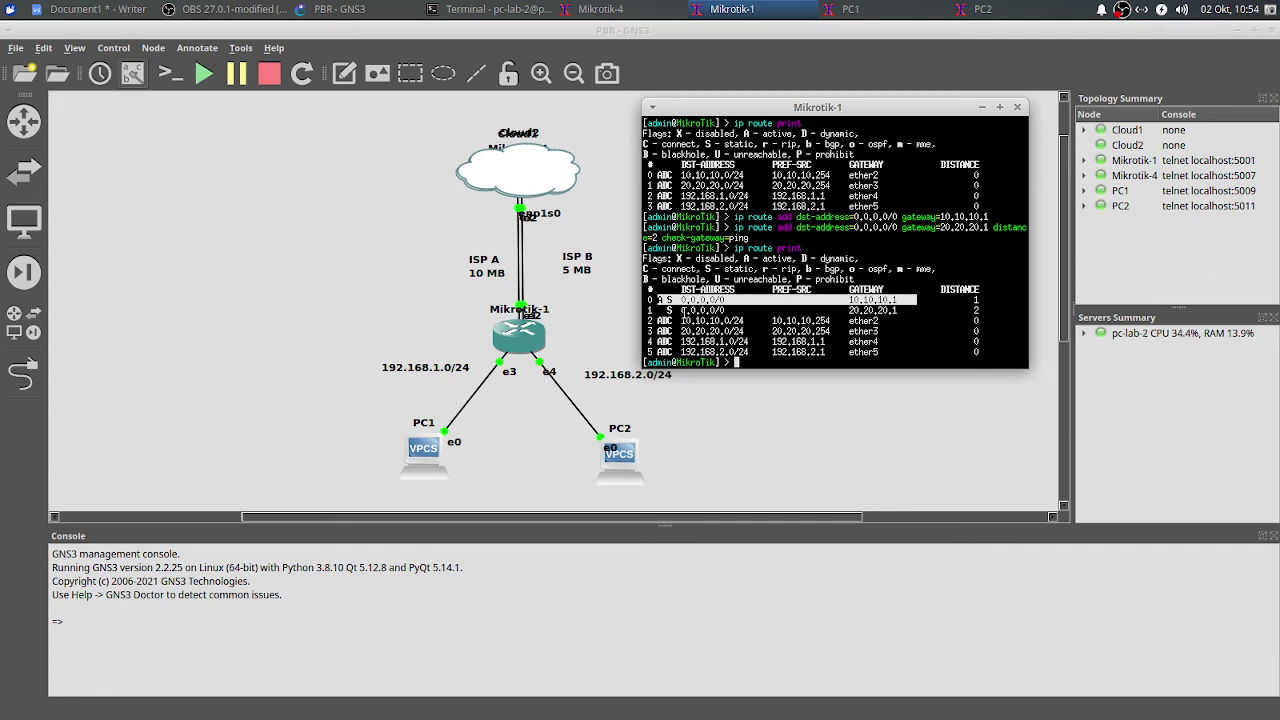
{"action": "left_click_drag", "start_coordinate": [681, 310], "coordinate": [749, 311]}
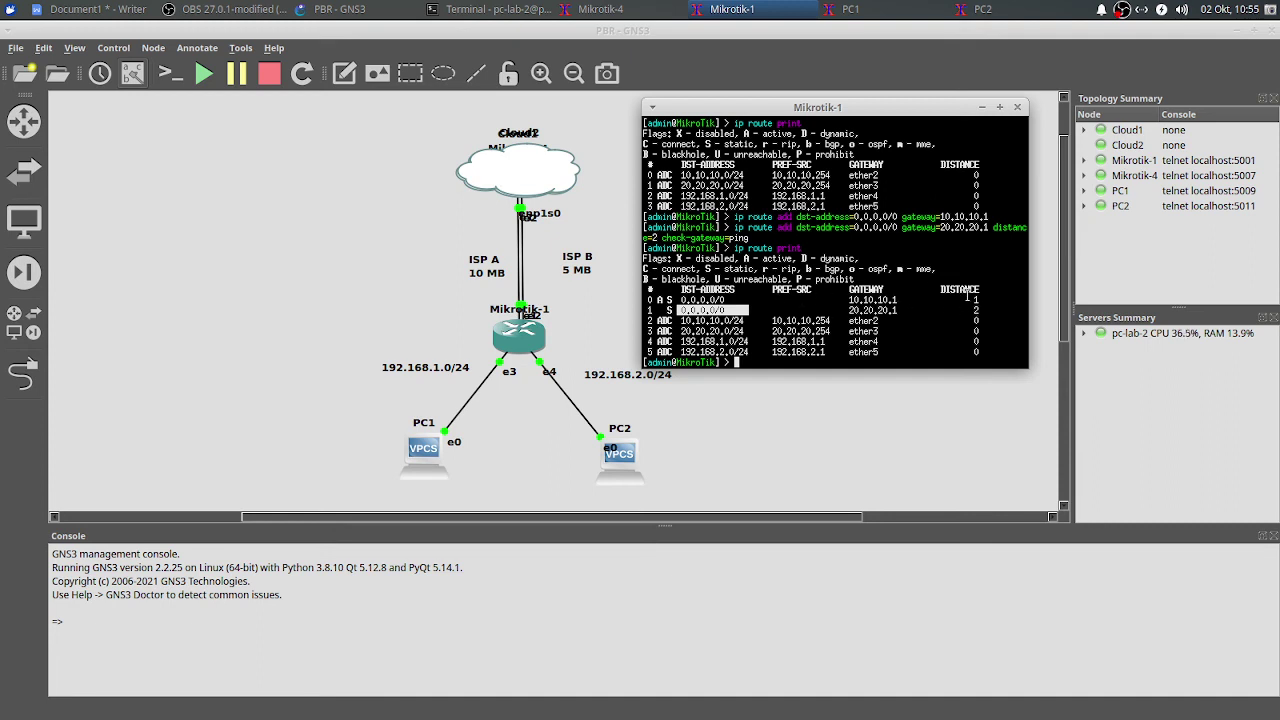
{"action": "left_click_drag", "start_coordinate": [972, 299], "coordinate": [990, 300]}
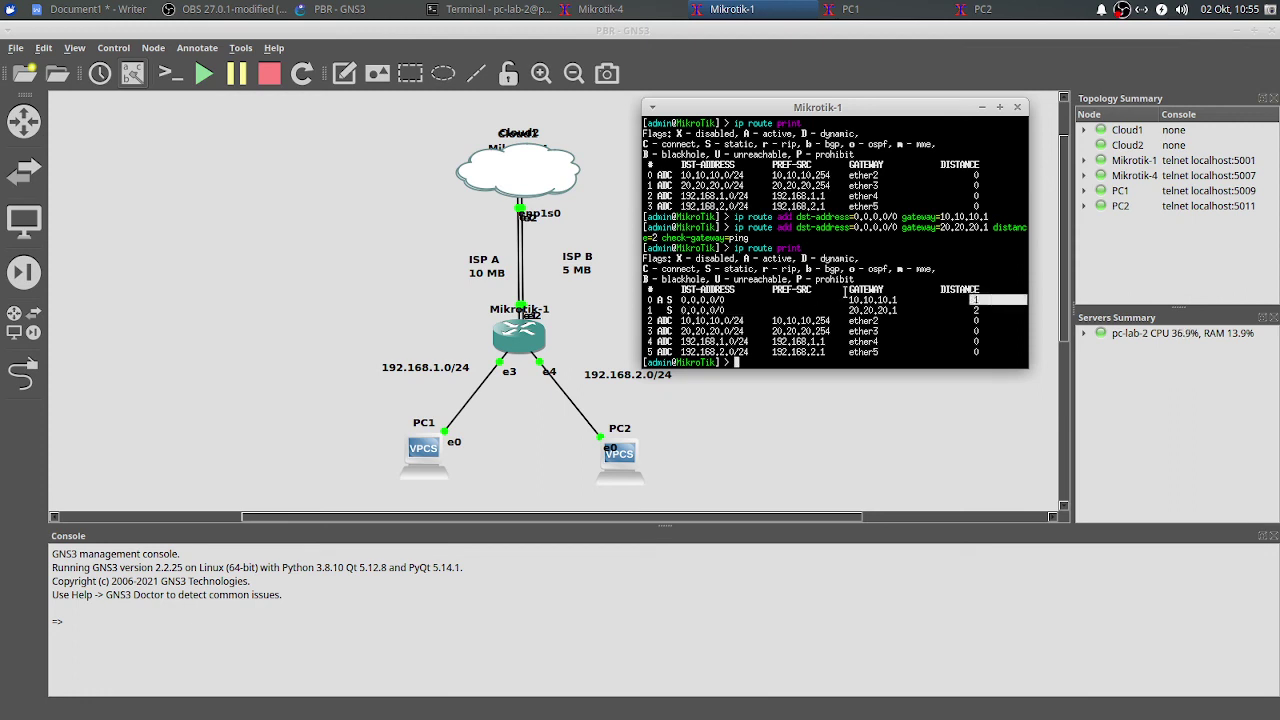
{"action": "left_click_drag", "start_coordinate": [966, 300], "coordinate": [991, 298]}
{"action": "left_click_drag", "start_coordinate": [967, 310], "coordinate": [992, 309]}
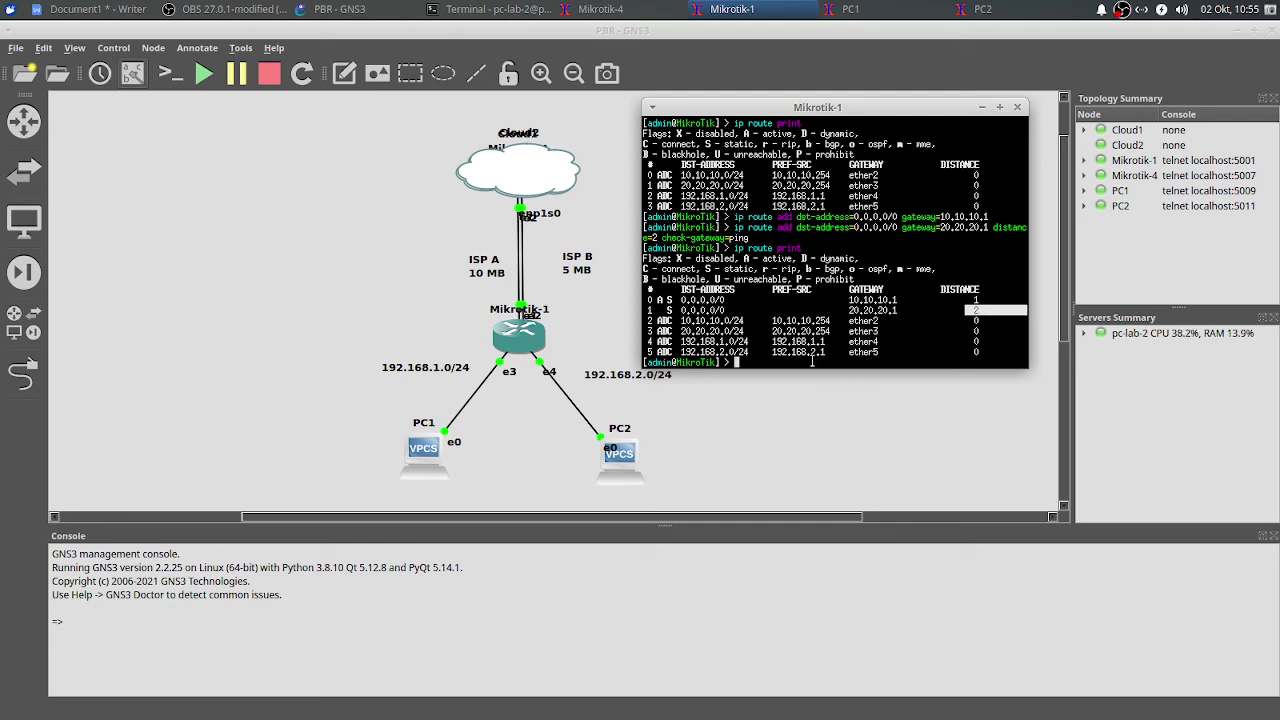
{"action": "left_click", "coordinate": [708, 305]}
{"action": "left_click_drag", "start_coordinate": [659, 300], "coordinate": [996, 299]}
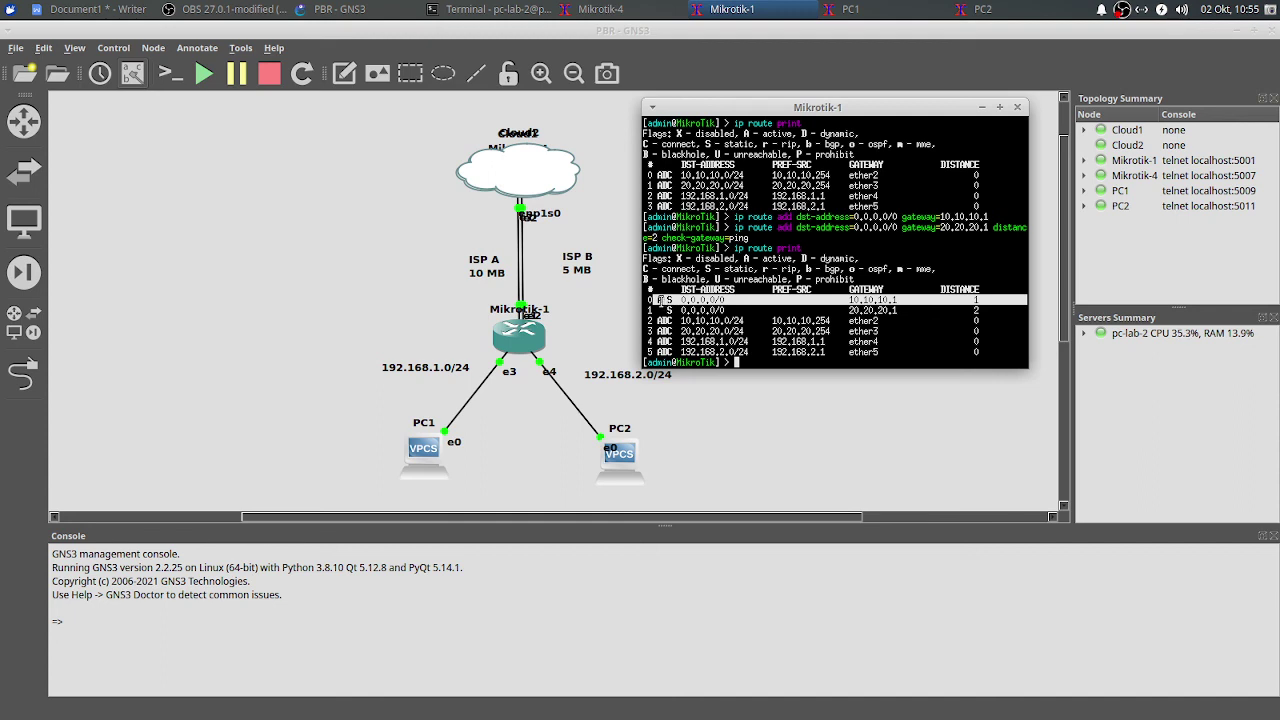
{"action": "left_click", "coordinate": [659, 300]}
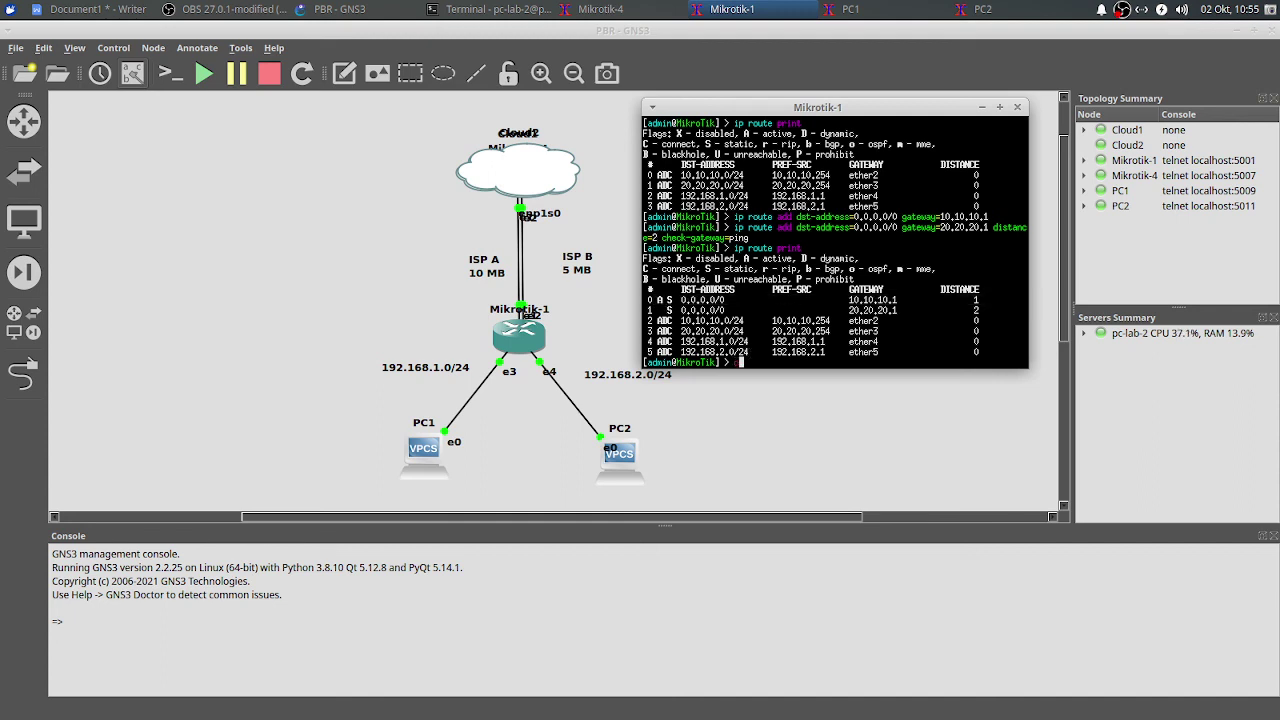
- Disable the ISP A default route with ip route disable numbers=0 to simulate a failure of the primary link
{"action": "type", "text": "ip route disable numbers=0"}
{"action": "key", "text": "Return"}
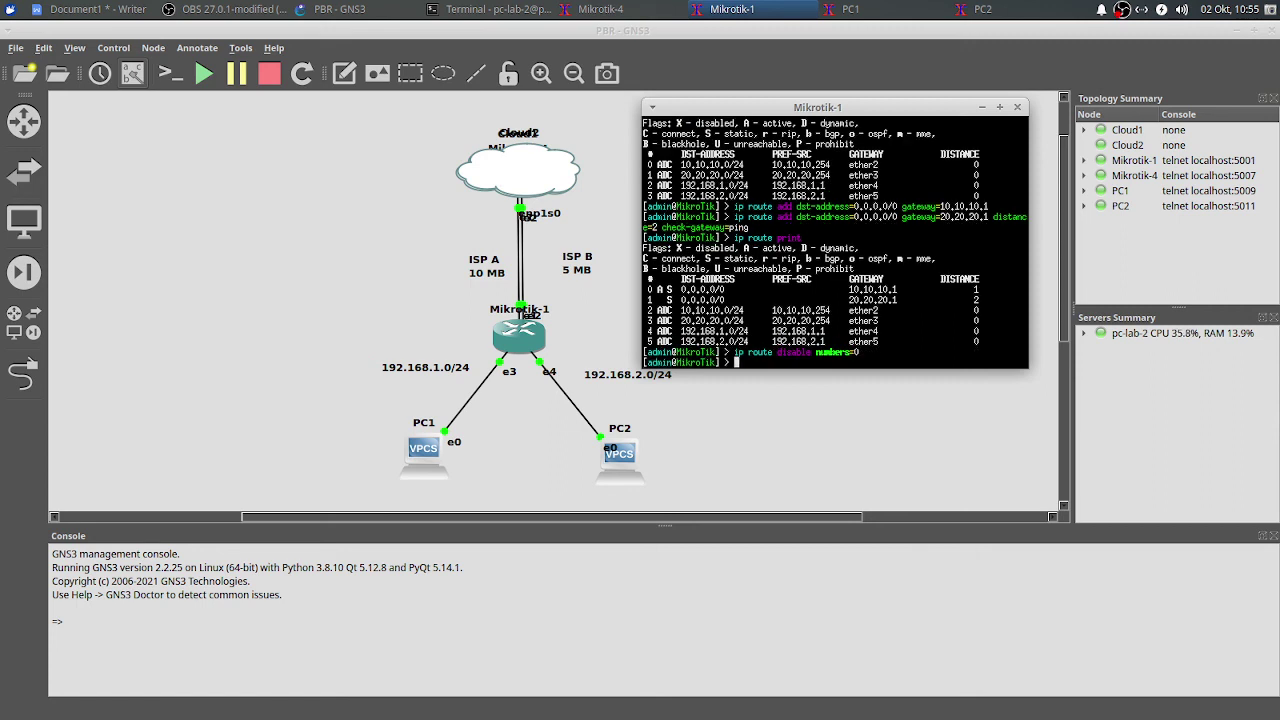
{"action": "left_click_drag", "start_coordinate": [658, 289], "coordinate": [1028, 290]}
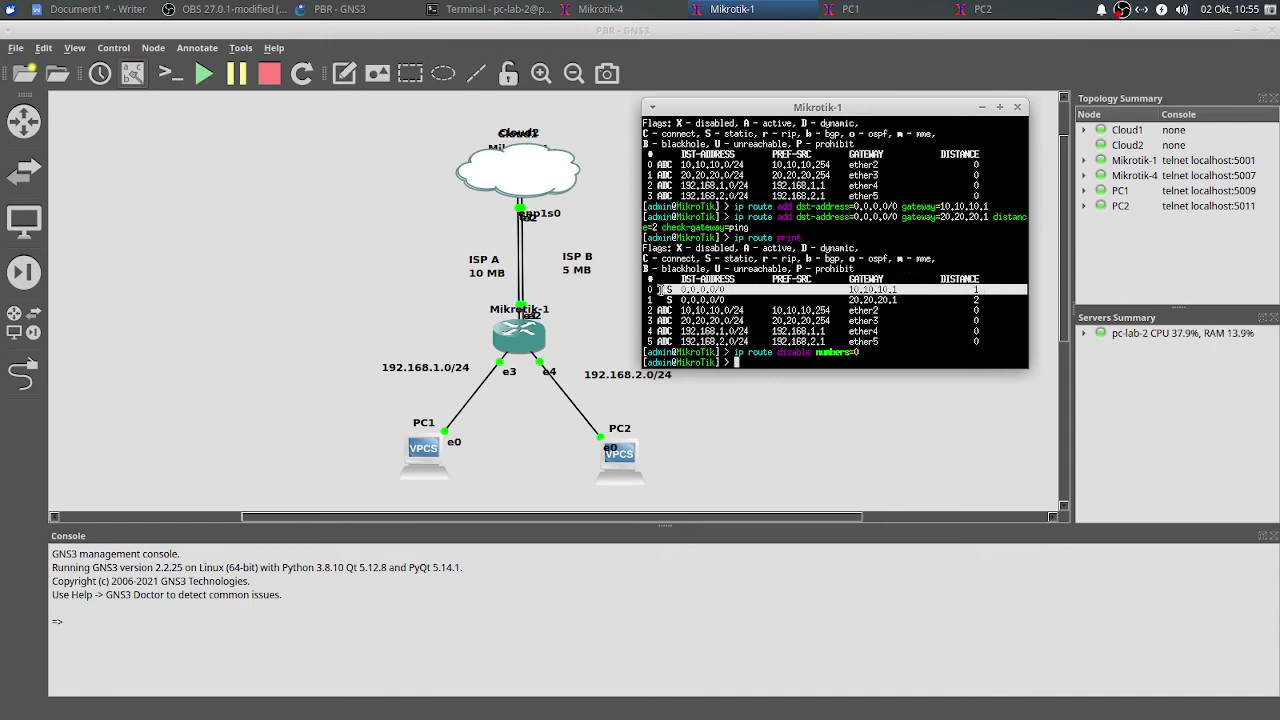
{"action": "left_click", "coordinate": [658, 289]}
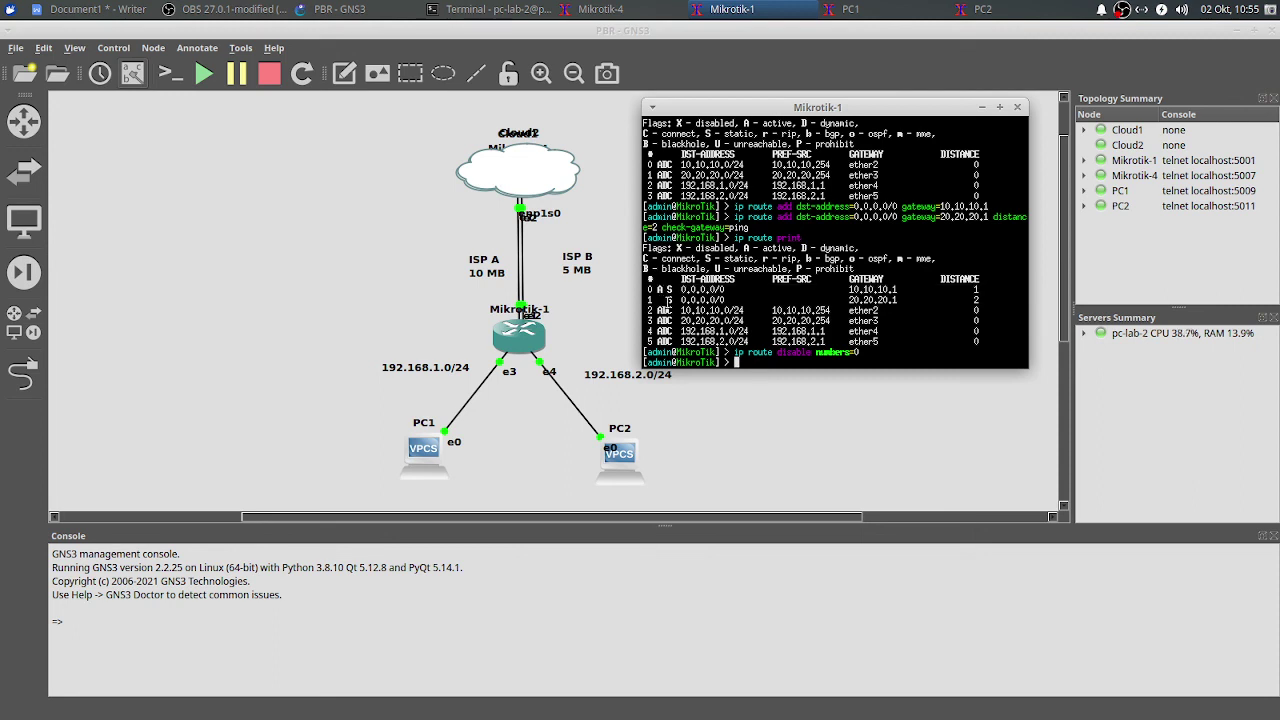
{"action": "left_click_drag", "start_coordinate": [667, 300], "coordinate": [701, 300]}
- List the routing table again with ip route print and examine the flags of both default routes after disabling the ISP A route
{"action": "left_click", "coordinate": [759, 366]}
{"action": "type", "text": "ip route print"}
{"action": "key", "text": "Return"}
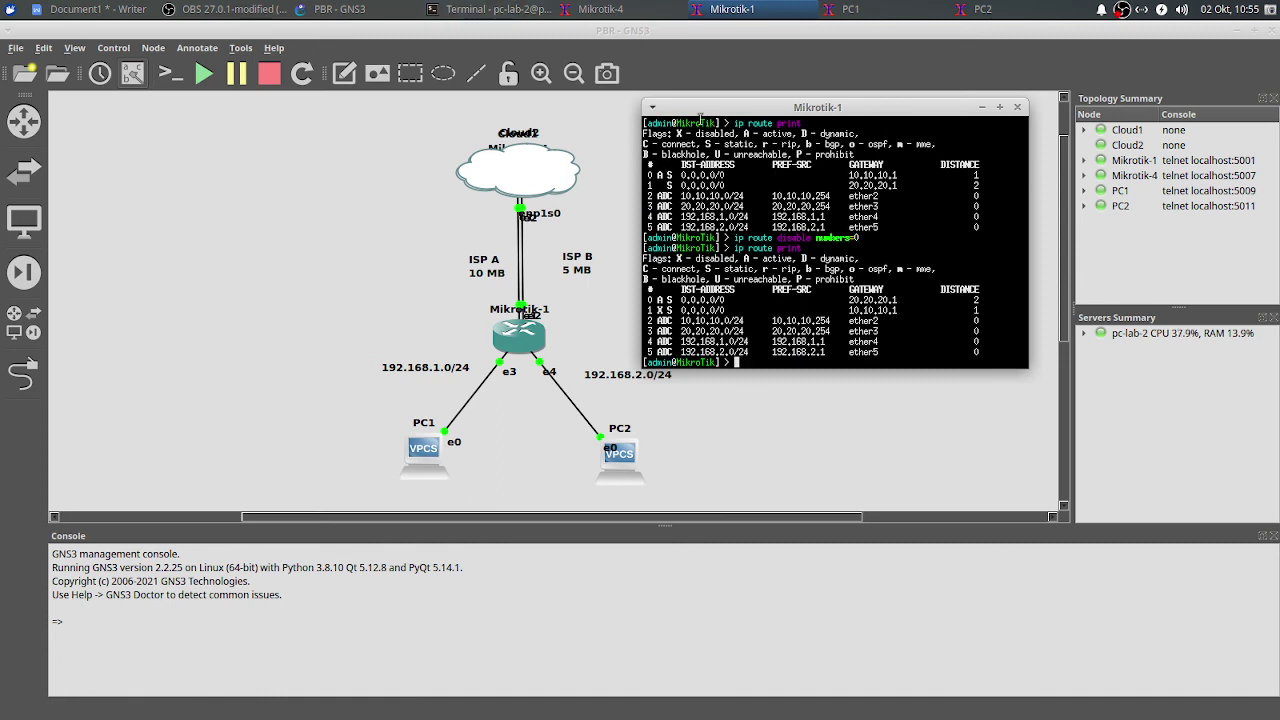
{"action": "left_click_drag", "start_coordinate": [668, 310], "coordinate": [897, 311]}
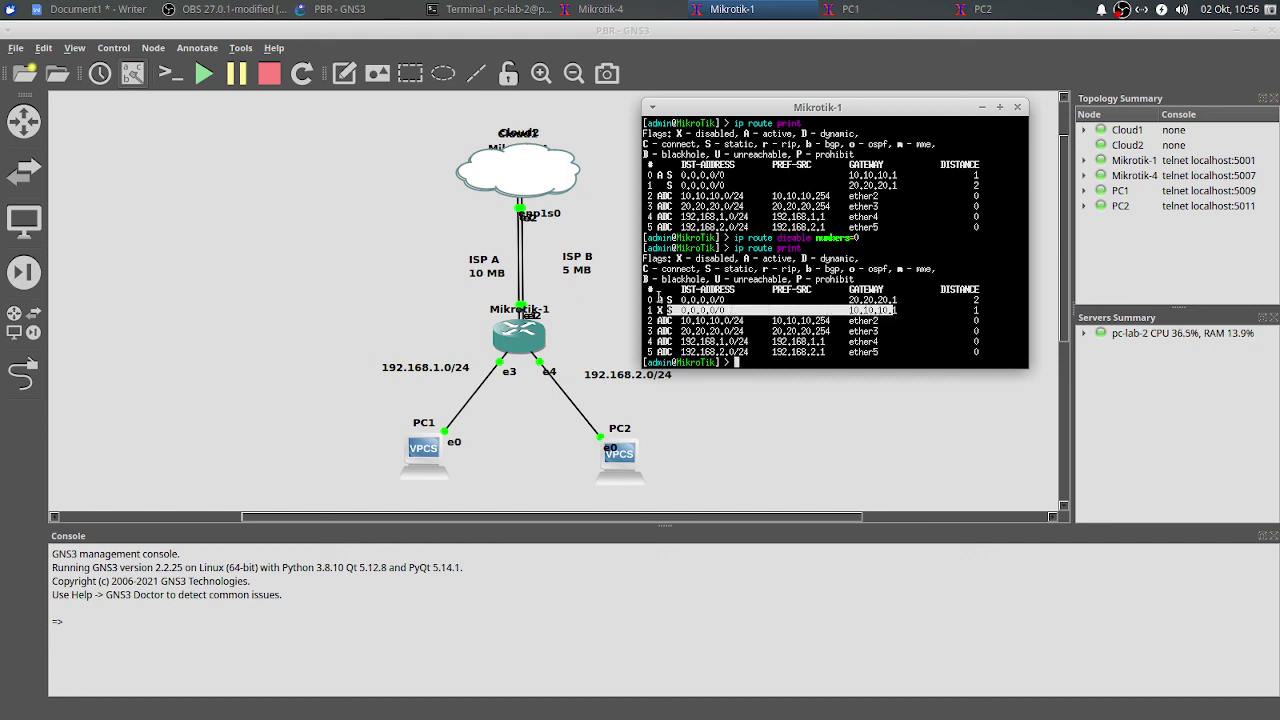
{"action": "left_click_drag", "start_coordinate": [650, 300], "coordinate": [985, 302]}
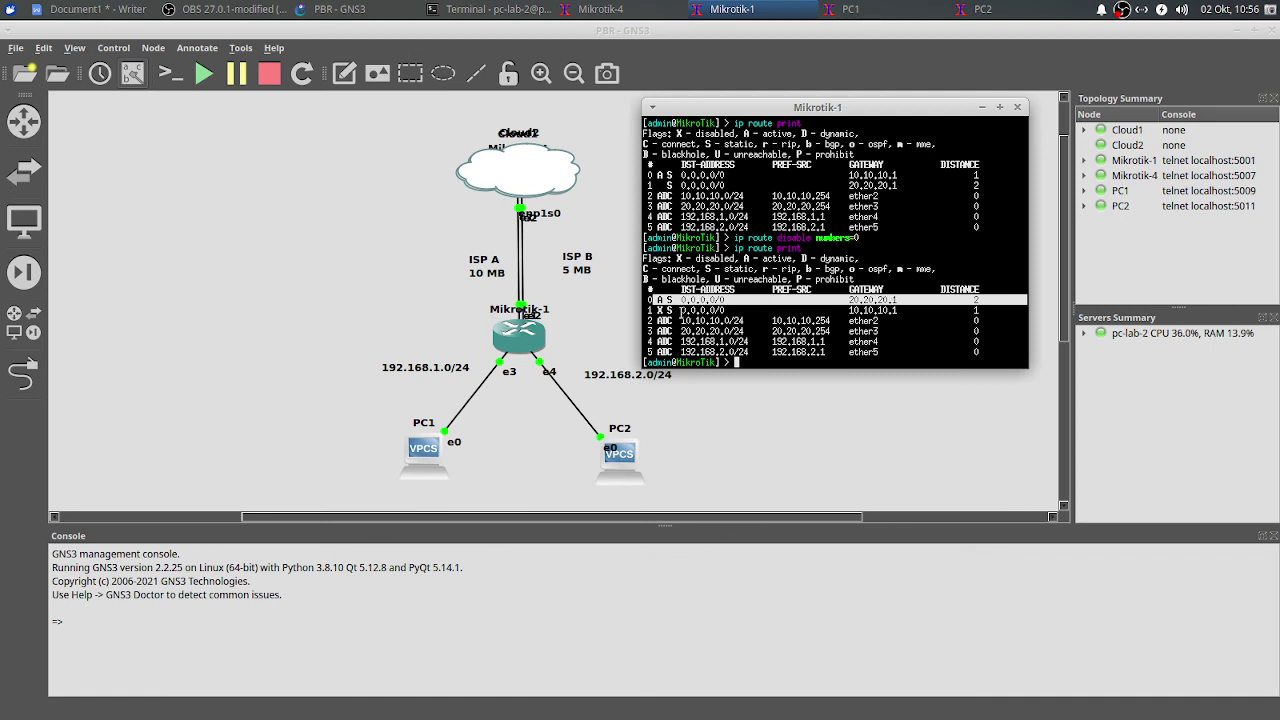
{"action": "left_click", "coordinate": [680, 310]}
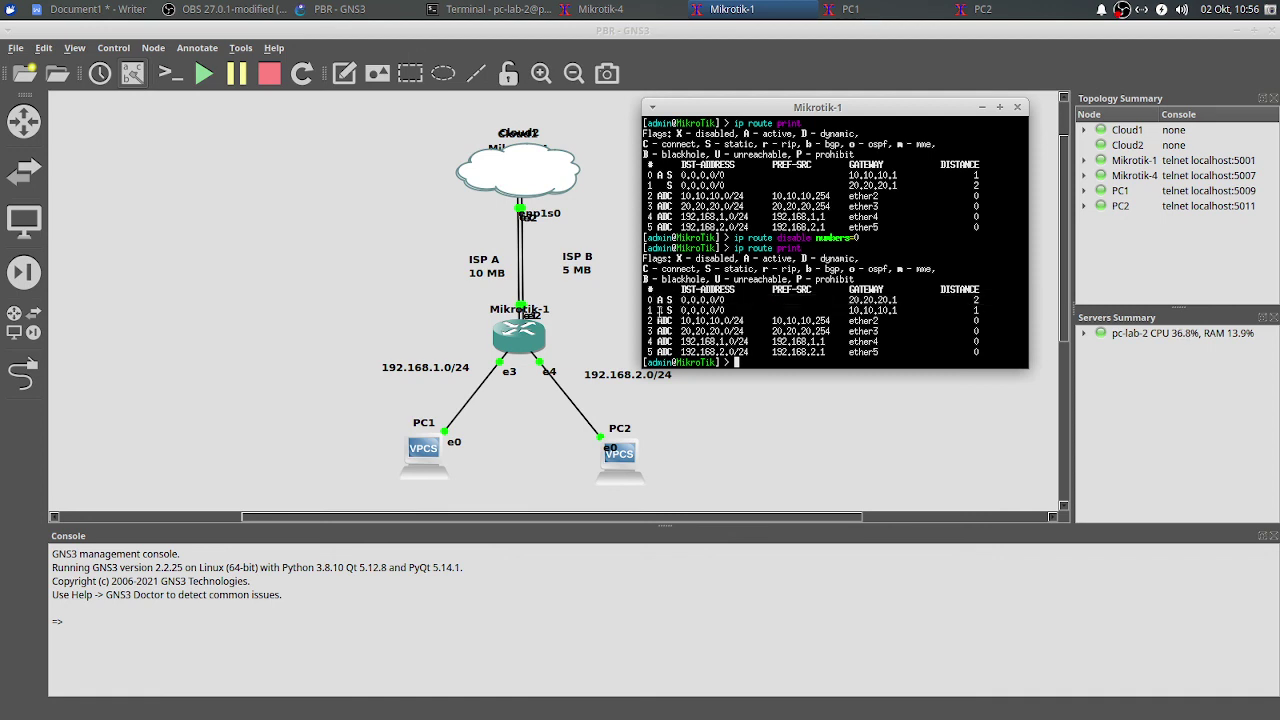
{"action": "left_click_drag", "start_coordinate": [658, 310], "coordinate": [1010, 312]}
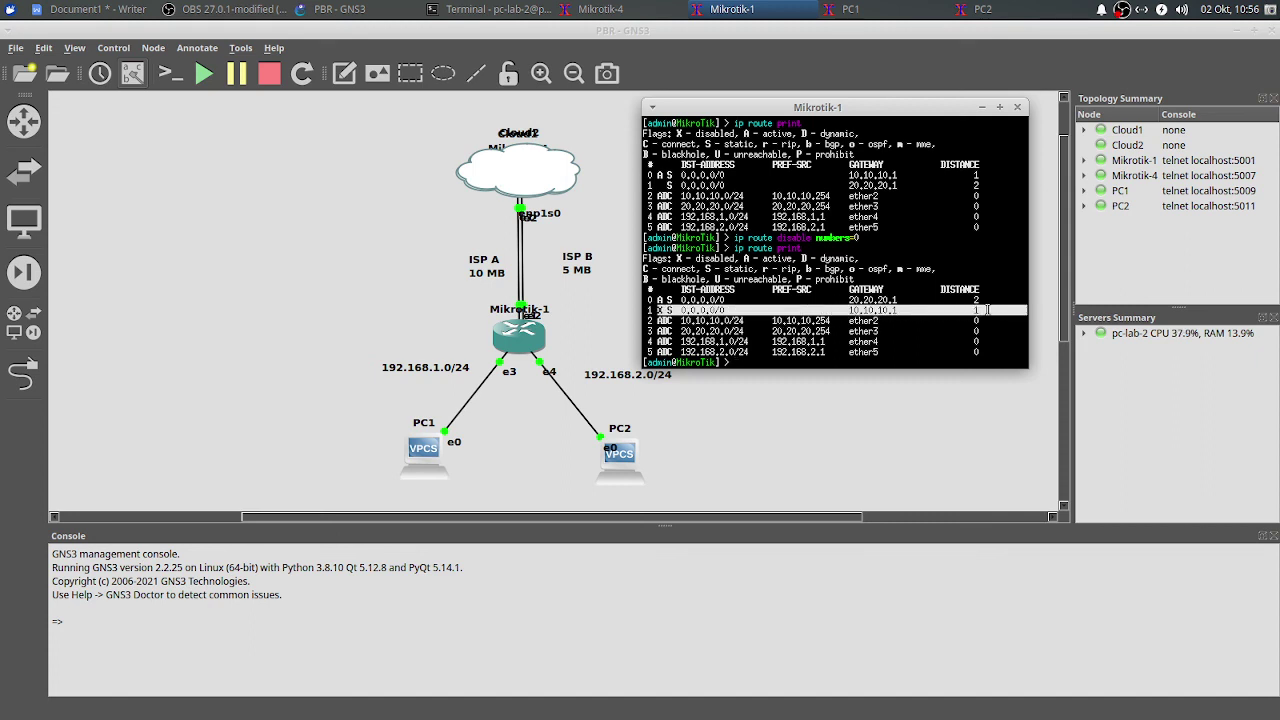
- Re-enable the ISP A default route with ip route enable numbers=1
{"action": "left_click", "coordinate": [811, 366]}
{"action": "type", "text": "ip route disable"}
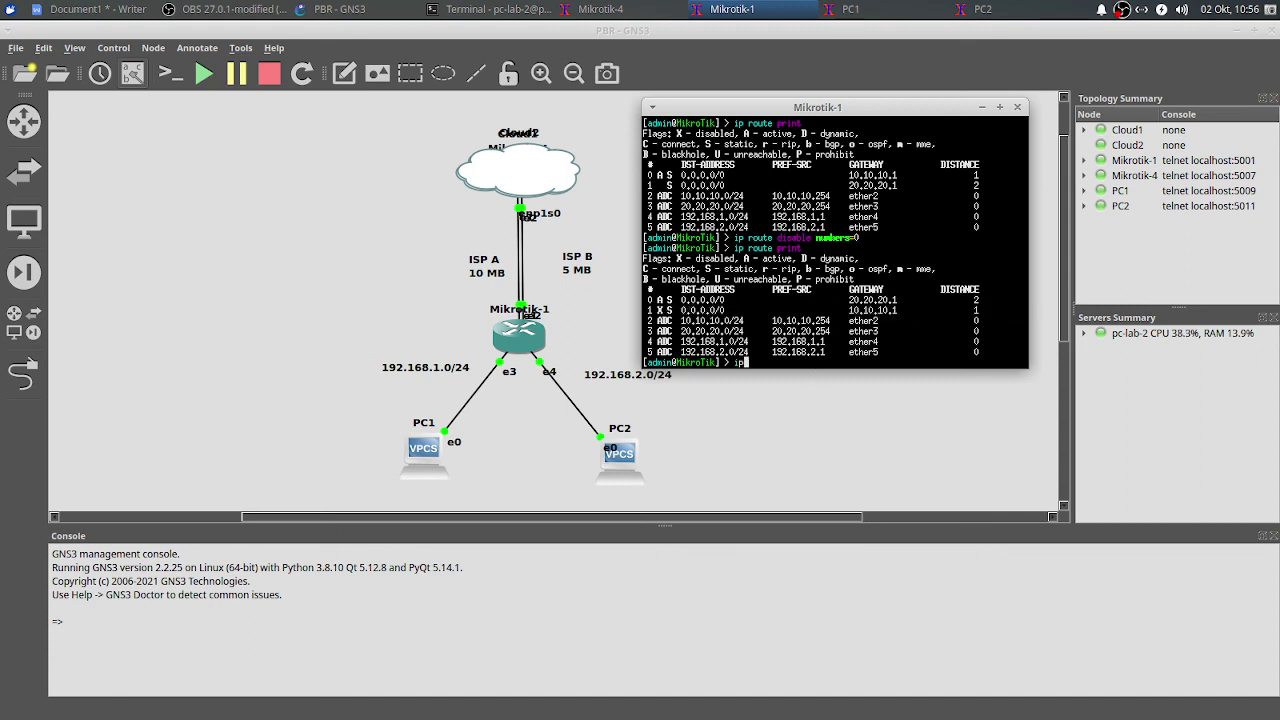
{"action": "key", "text": "BackSpace"}
{"action": "key", "text": "BackSpace"}
{"action": "key", "text": "BackSpace"}
{"action": "key", "text": "BackSpace"}
{"action": "key", "text": "BackSpace"}
{"action": "key", "text": "BackSpace"}
{"action": "key", "text": "BackSpace"}
{"action": "key", "text": "BackSpace"}
{"action": "type", "text": "enable numbers=1"}
{"action": "key", "text": "Return"}
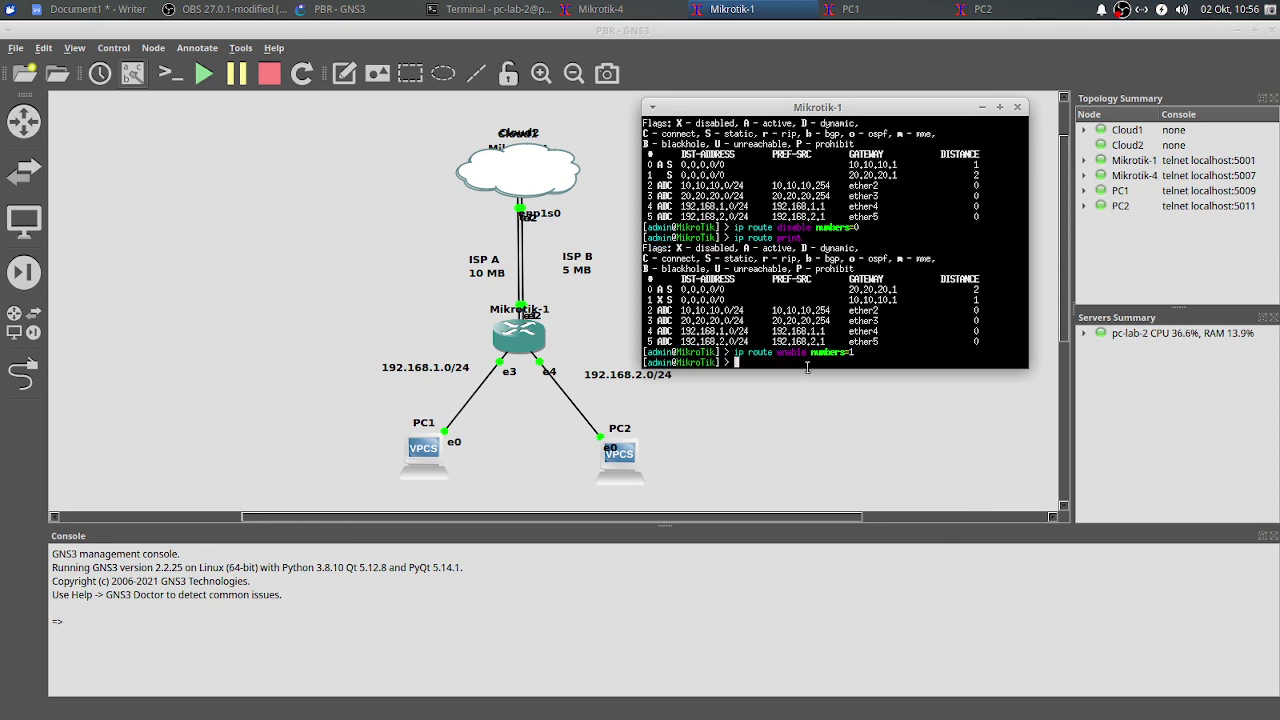
{"action": "left_click_drag", "start_coordinate": [647, 300], "coordinate": [818, 301]}
- List the routing table with ip route print after re-enabling the ISP A route
{"action": "left_click", "coordinate": [766, 366]}
{"action": "type", "text": "ip rout"}
{"action": "key", "text": "BackSpace"}
{"action": "key", "text": "BackSpace"}
{"action": "key", "text": "BackSpace"}
{"action": "key", "text": "BackSpace"}
{"action": "type", "text": "route print"}
{"action": "key", "text": "Return"}
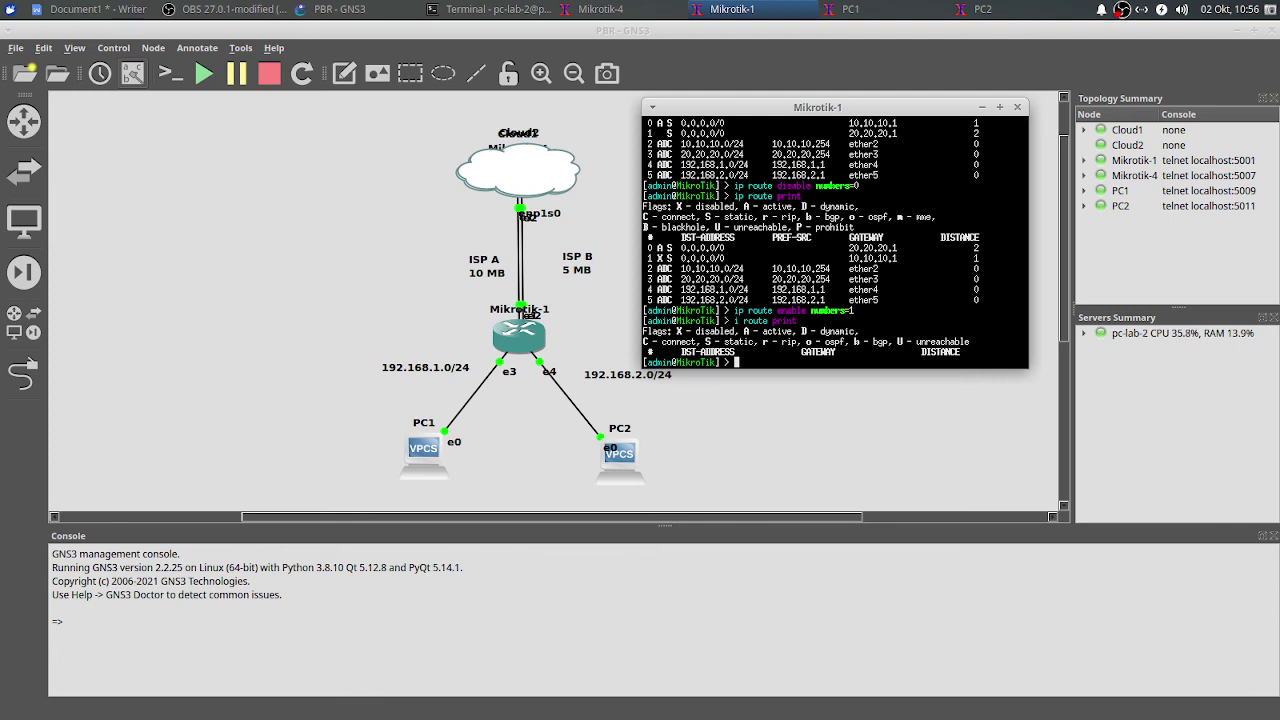
{"action": "type", "text": "ip route print"}
{"action": "key", "text": "Return"}
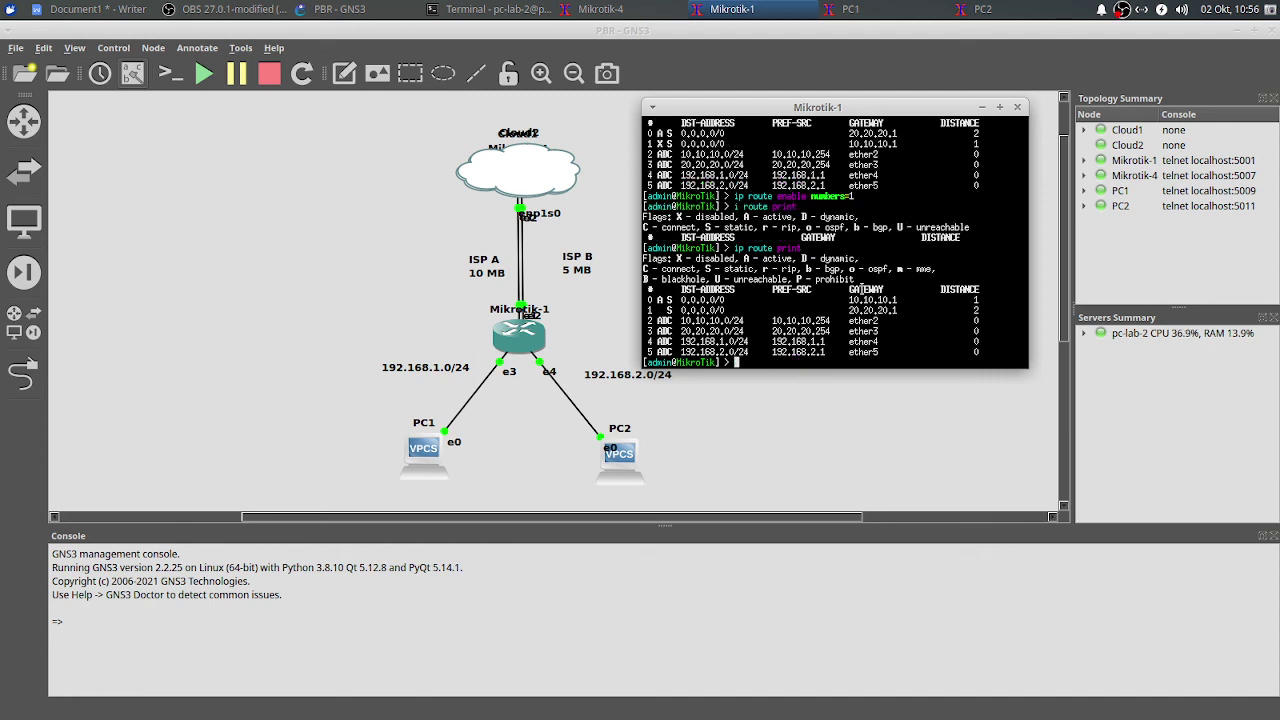
- Compare the default route entries in the last two routing table listings, checking their flags, gateways and distances
{"action": "left_click_drag", "start_coordinate": [840, 300], "coordinate": [910, 300]}
{"action": "left_click_drag", "start_coordinate": [650, 133], "coordinate": [923, 133]}
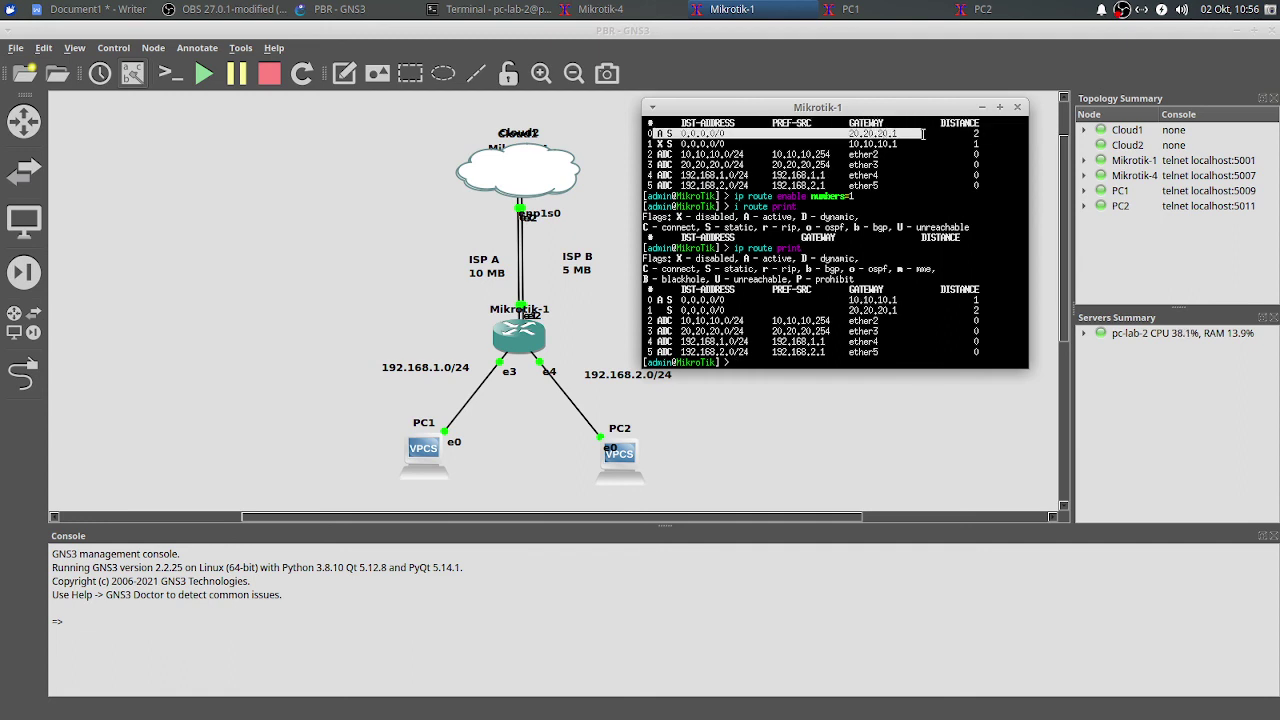
{"action": "left_click", "coordinate": [755, 362]}
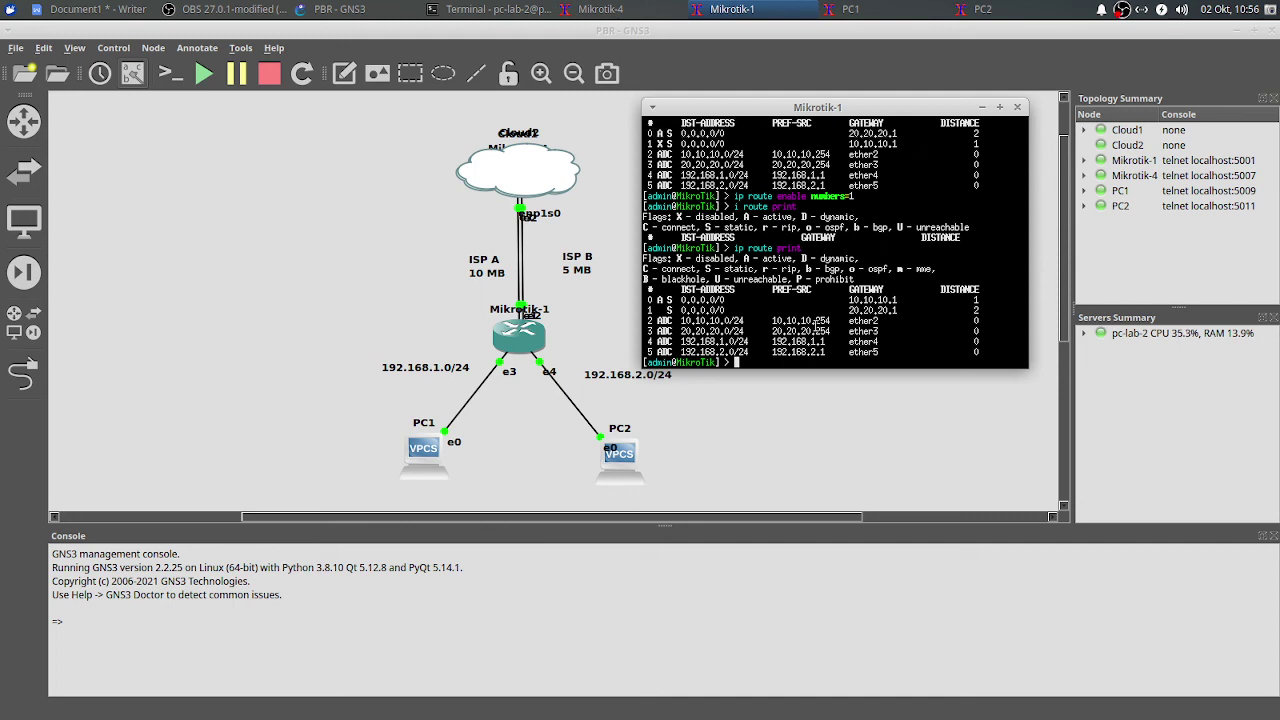
{"action": "scroll", "coordinate": [810, 323], "scroll_direction": "up", "scroll_amount": 3}
{"action": "scroll", "coordinate": [804, 322], "scroll_direction": "down", "scroll_amount": 3}
{"action": "left_click_drag", "start_coordinate": [843, 133], "coordinate": [902, 133]}
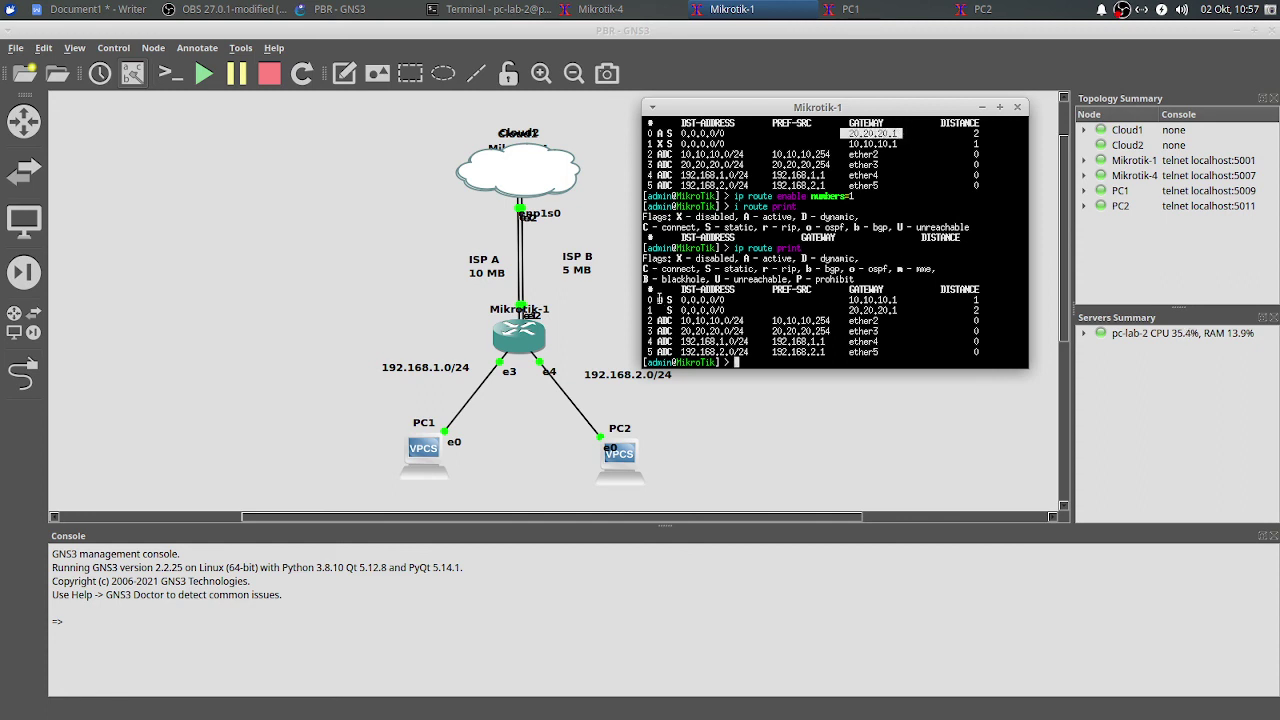
{"action": "left_click_drag", "start_coordinate": [656, 300], "coordinate": [920, 303]}
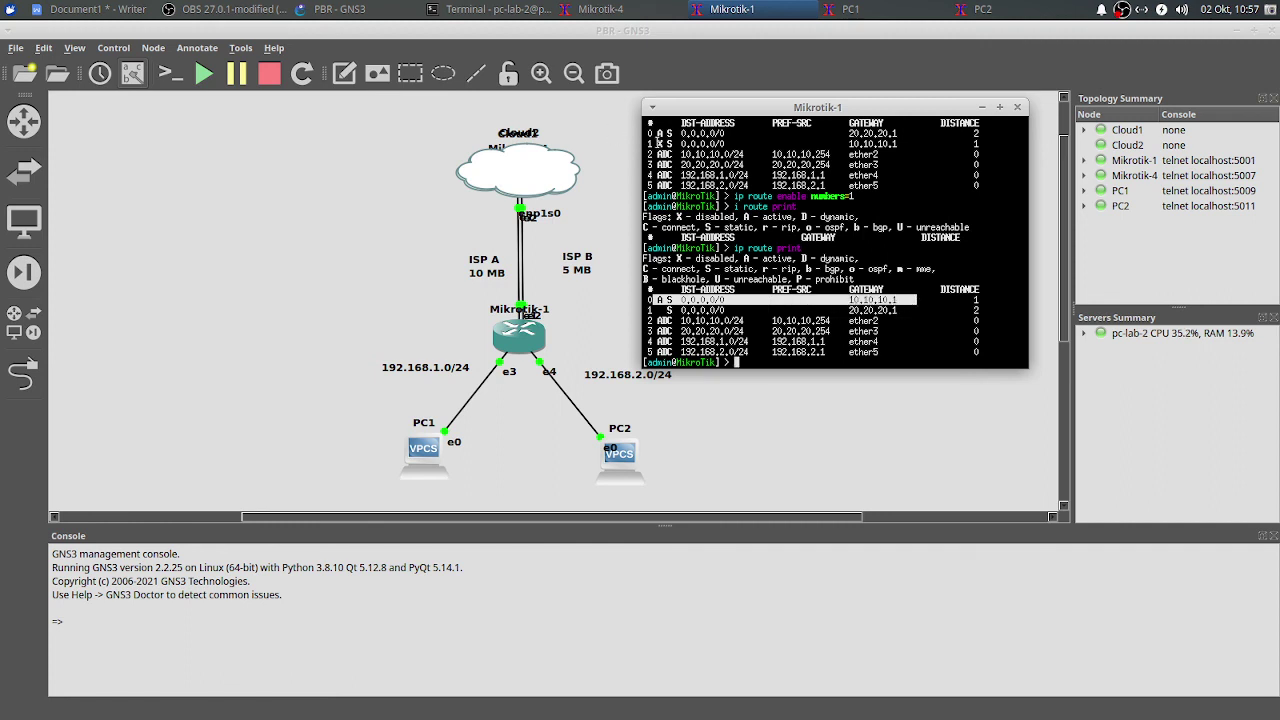
{"action": "left_click_drag", "start_coordinate": [657, 133], "coordinate": [995, 128]}
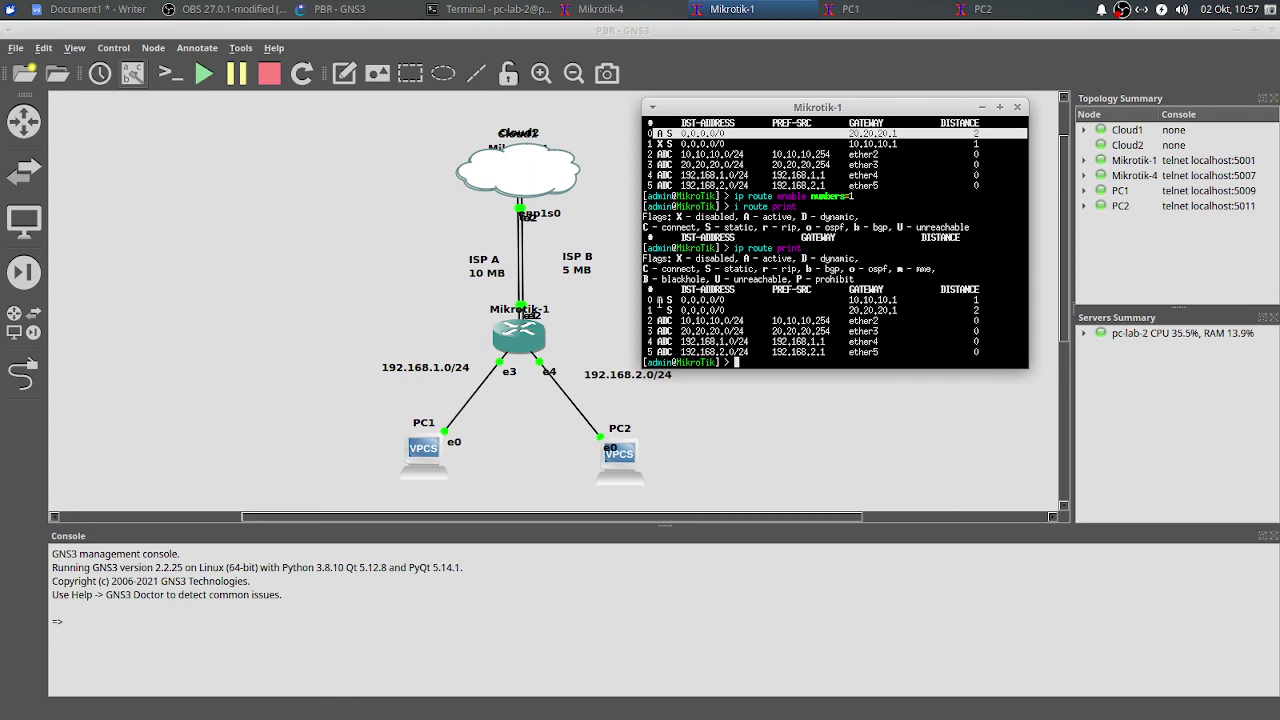
{"action": "left_click_drag", "start_coordinate": [658, 300], "coordinate": [999, 299]}
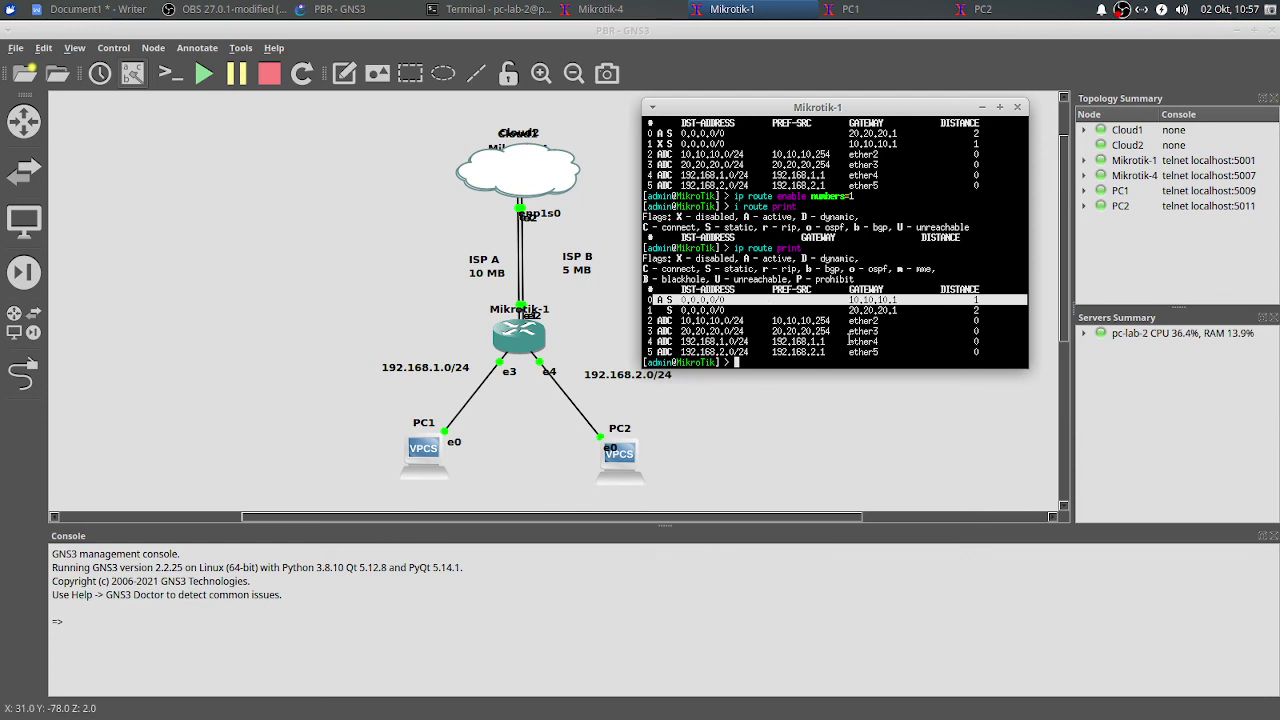
{"action": "left_click", "coordinate": [744, 273]}
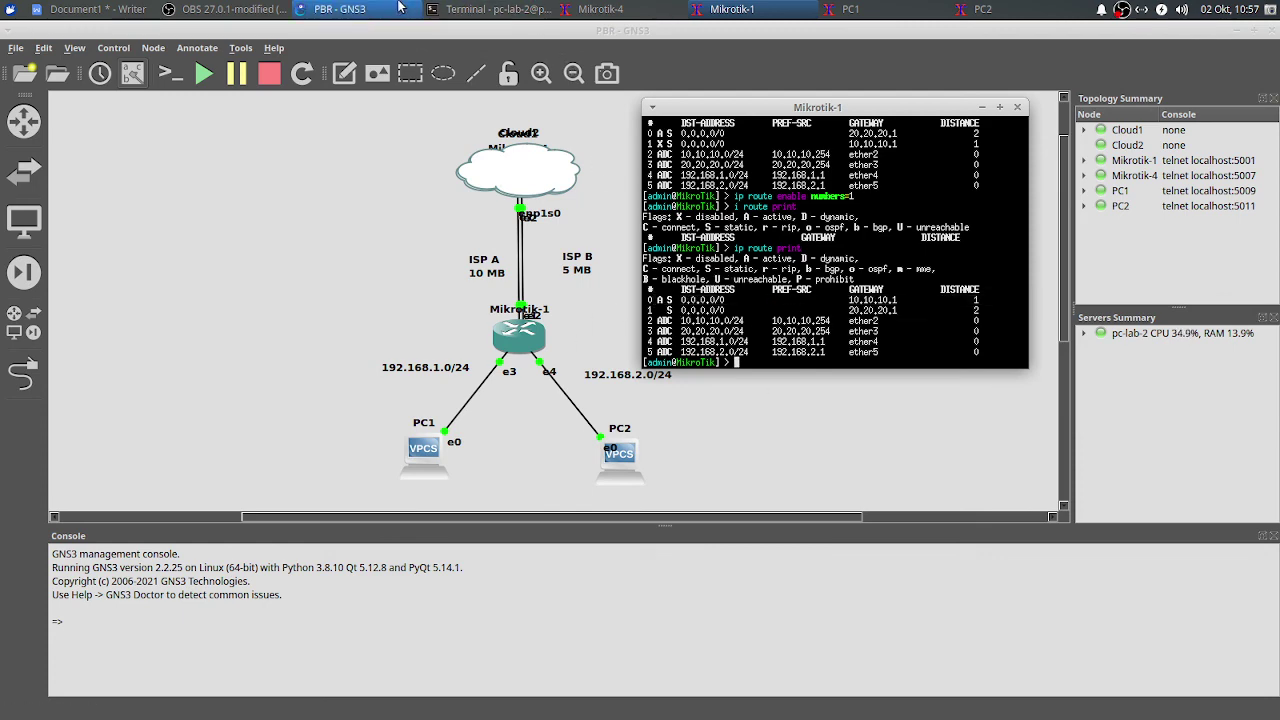